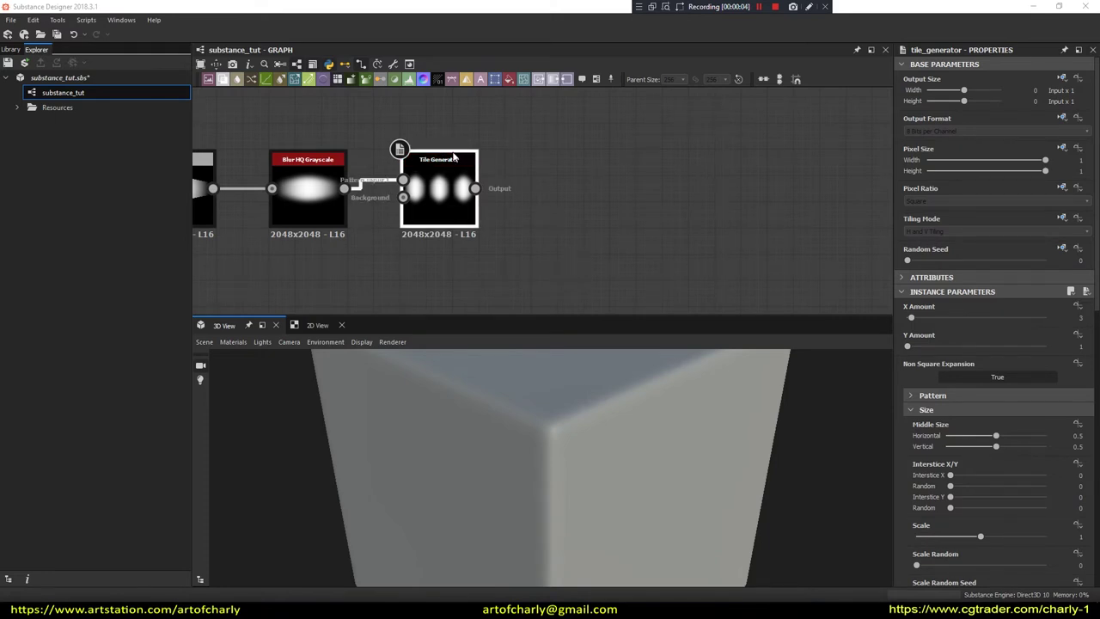
pyautogui.scroll(-3, 990, 338)
pyautogui.scroll(-3, 946, 451)
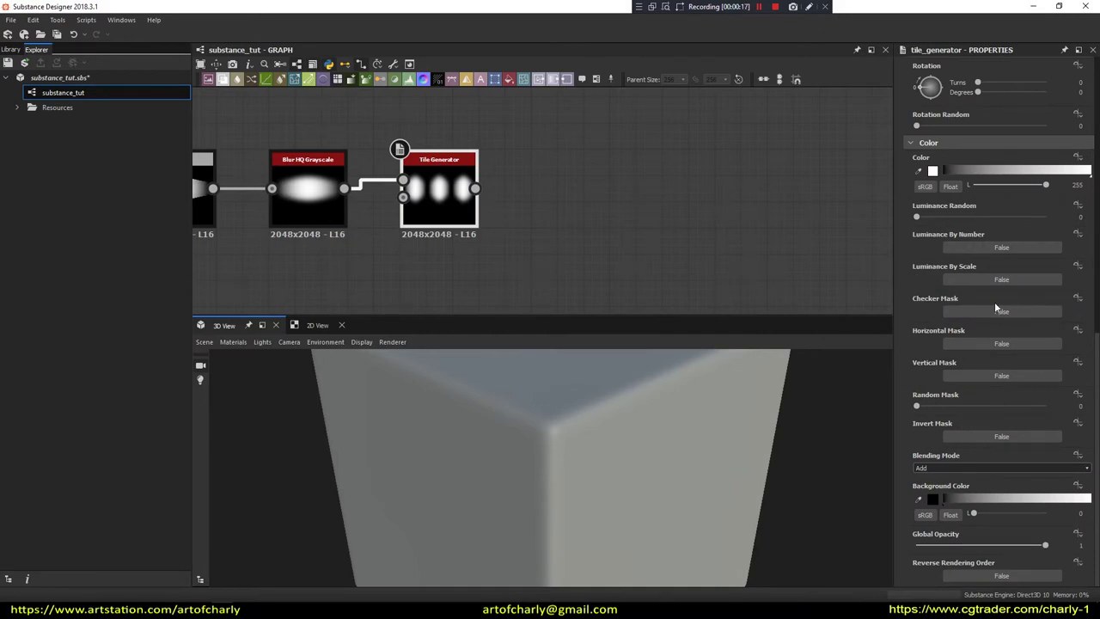
pyautogui.scroll(2, 1026, 388)
pyautogui.scroll(3, 1025, 388)
pyautogui.scroll(4, 1026, 393)
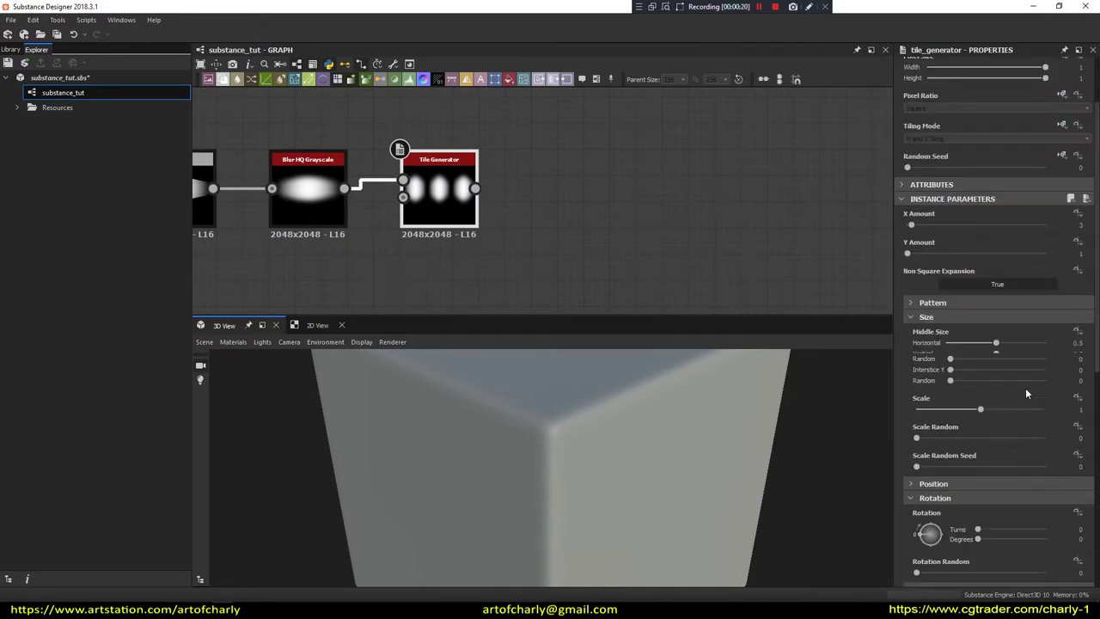
pyautogui.scroll(1, 1025, 393)
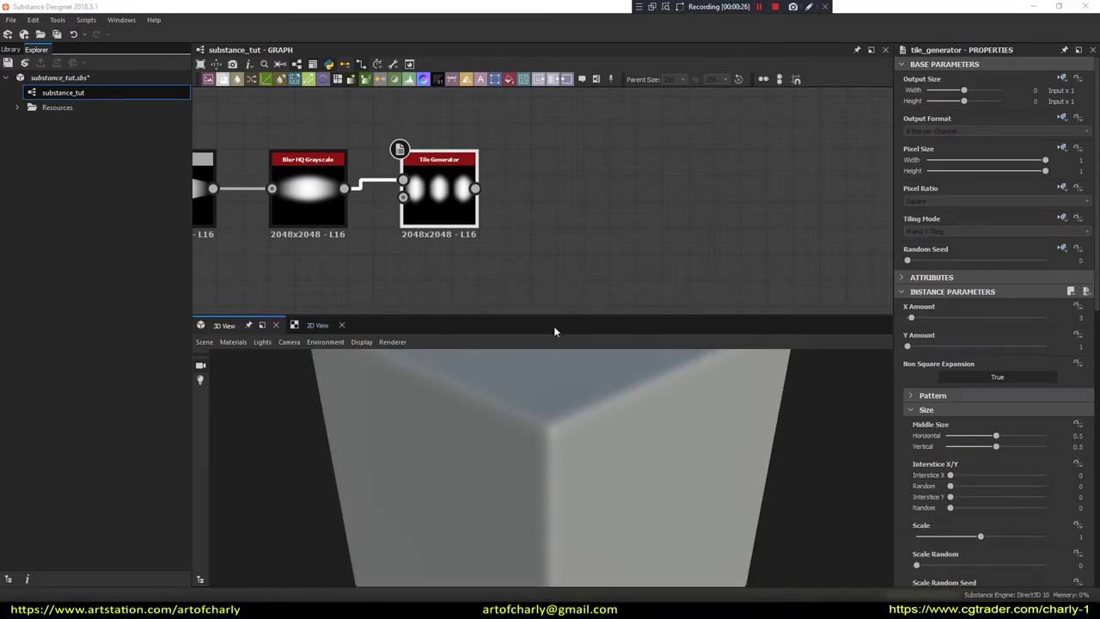
pyautogui.moveTo(306, 265); pyautogui.dragTo(496, 254, button='middle')
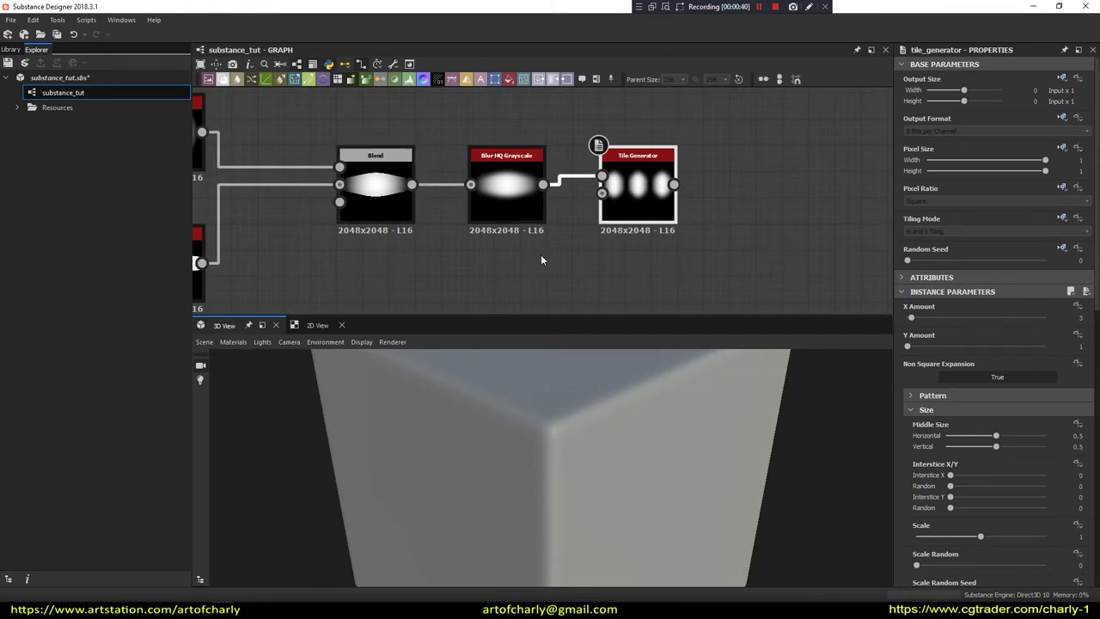
pyautogui.moveTo(541, 260); pyautogui.dragTo(388, 271, button='middle')
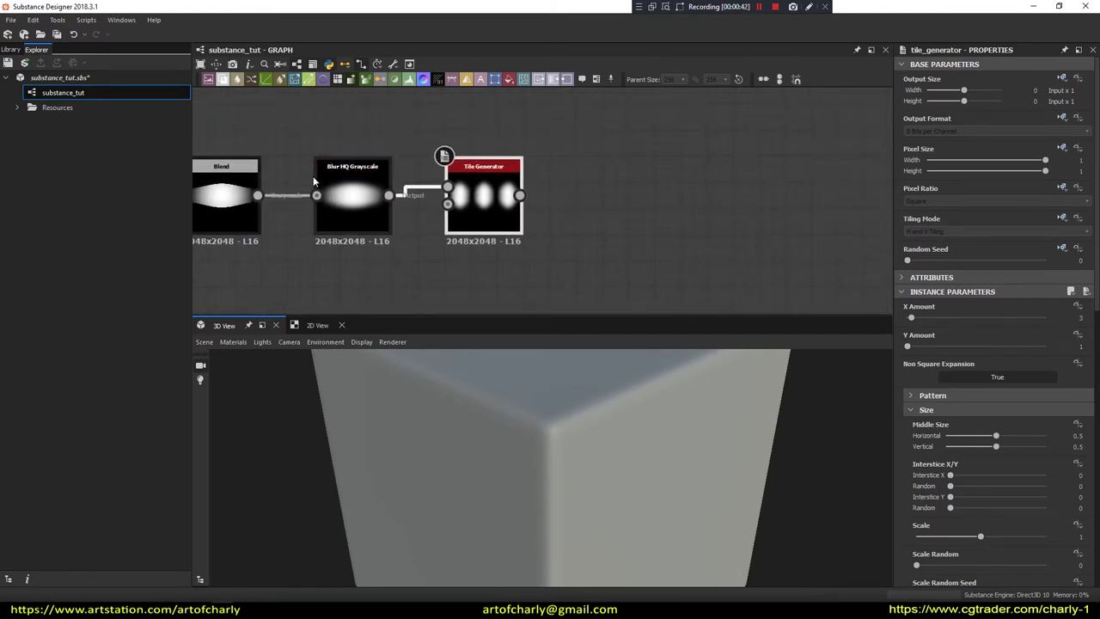
pyautogui.moveTo(340, 254)
pyautogui.mouseDown(button='middle')
pyautogui.moveTo(487, 256)
pyautogui.moveTo(448, 267)
pyautogui.mouseUp(button='middle')
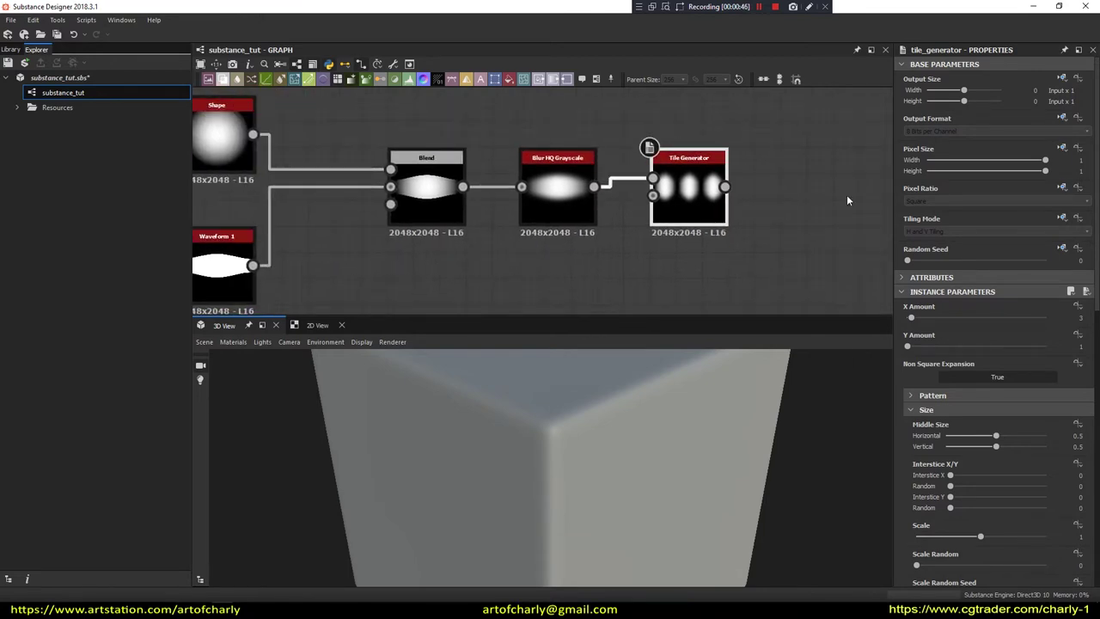
pyautogui.moveTo(607, 239); pyautogui.dragTo(517, 260, button='middle')
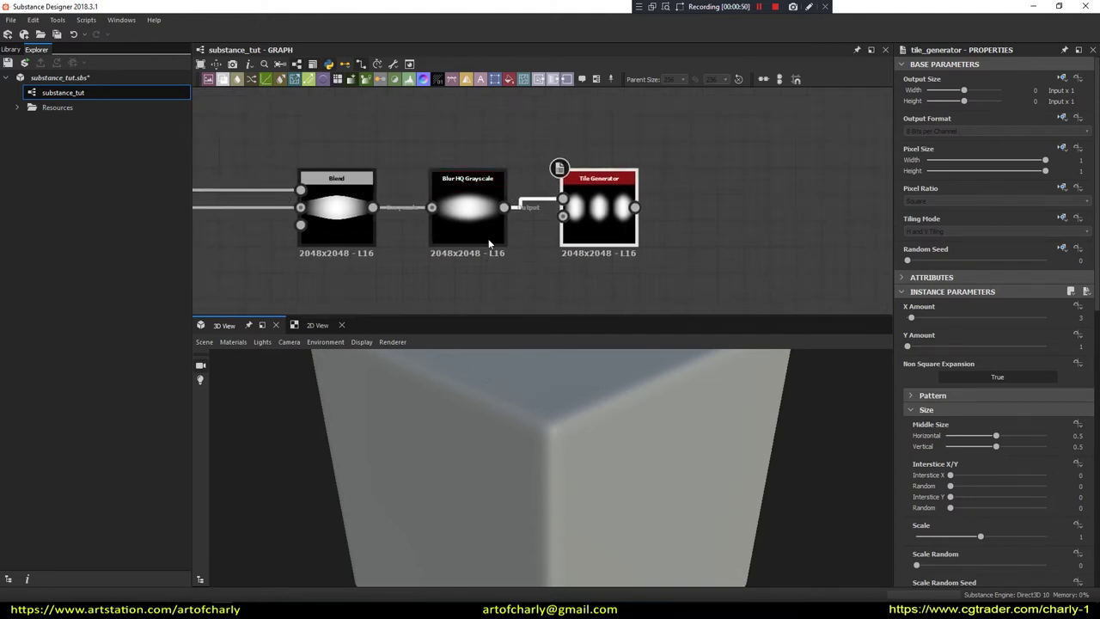
pyautogui.moveTo(631, 282)
pyautogui.mouseDown(button='middle')
pyautogui.moveTo(494, 280)
pyautogui.moveTo(499, 265)
pyautogui.moveTo(538, 276)
pyautogui.moveTo(563, 266)
pyautogui.mouseUp(button='middle')
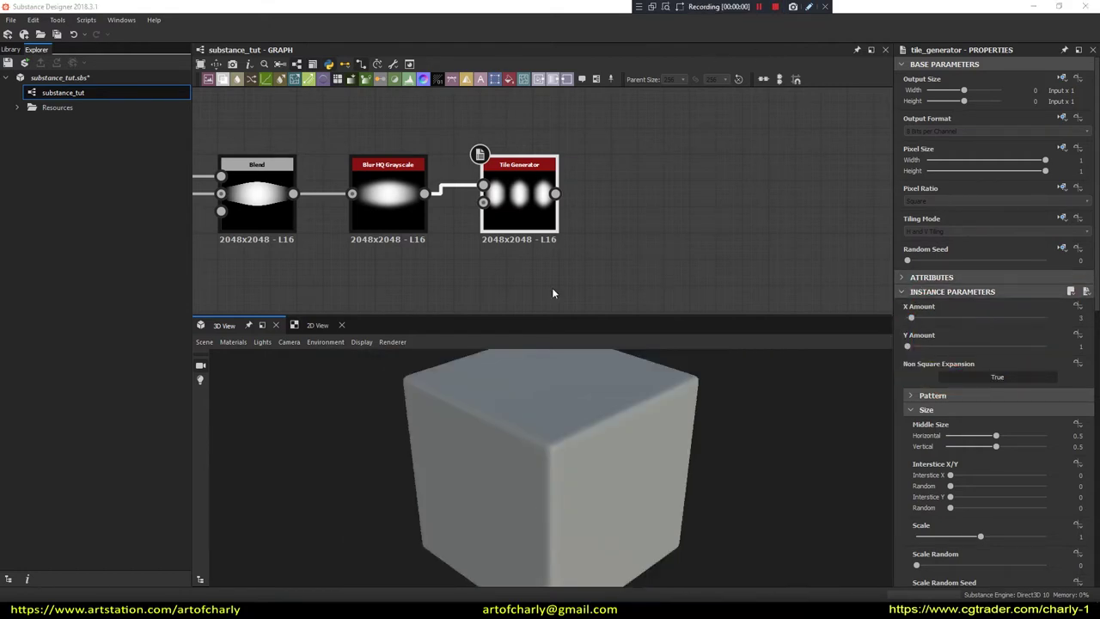
# - Preview the Tile Generator in the 2D view and set its Y Amount to 3
pyautogui.click(314, 326)
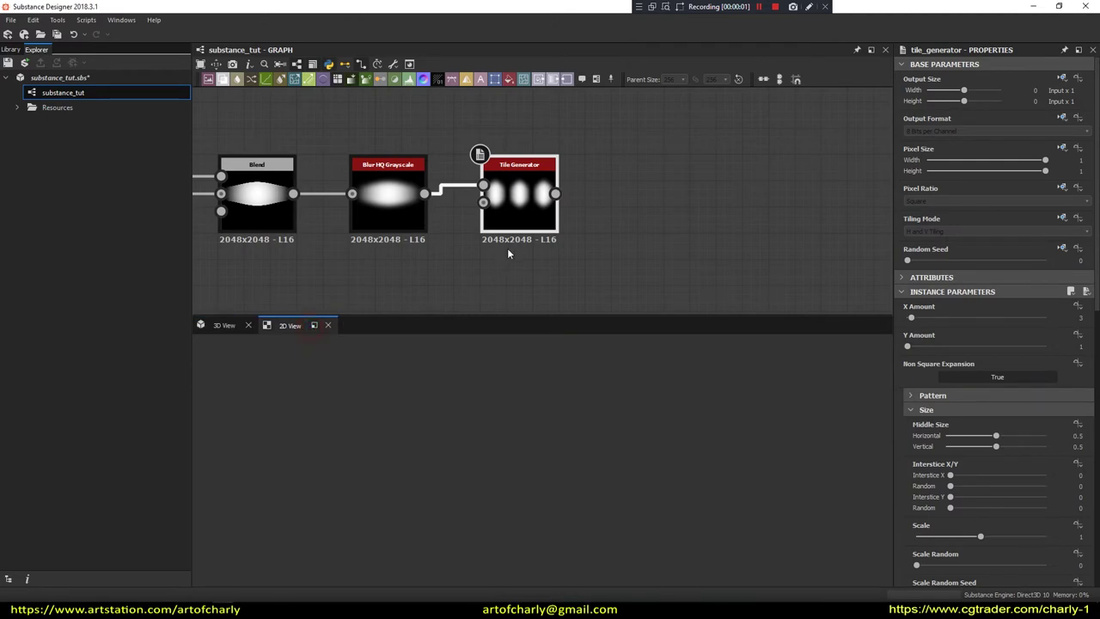
pyautogui.doubleClick(508, 197)
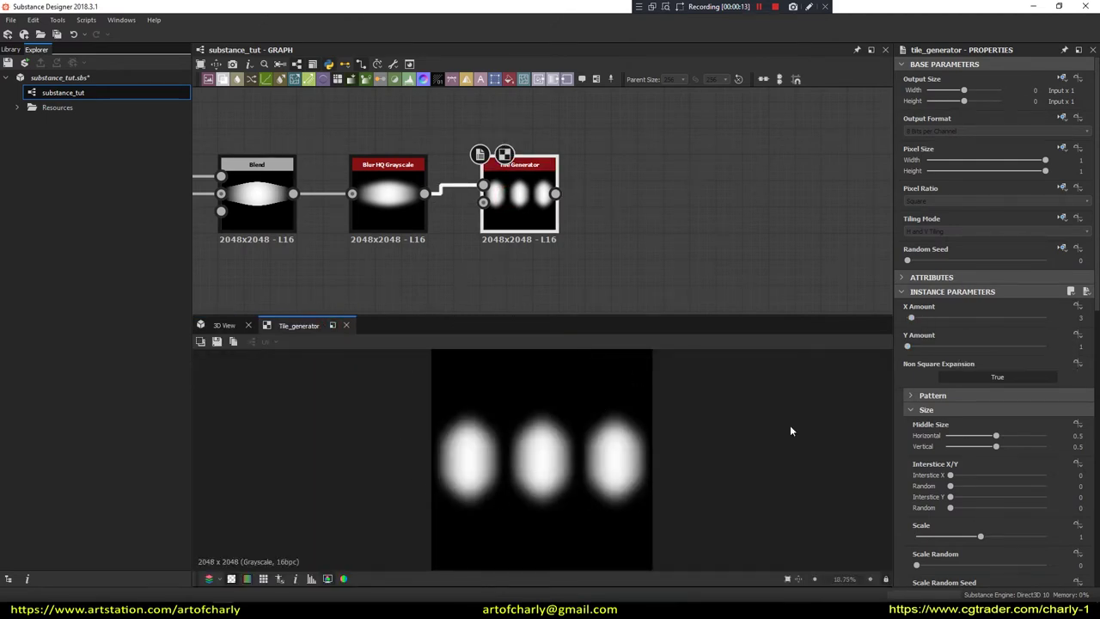
pyautogui.moveTo(912, 318)
pyautogui.mouseDown()
pyautogui.moveTo(935, 318)
pyautogui.moveTo(930, 348)
pyautogui.moveTo(915, 345)
pyautogui.mouseUp()
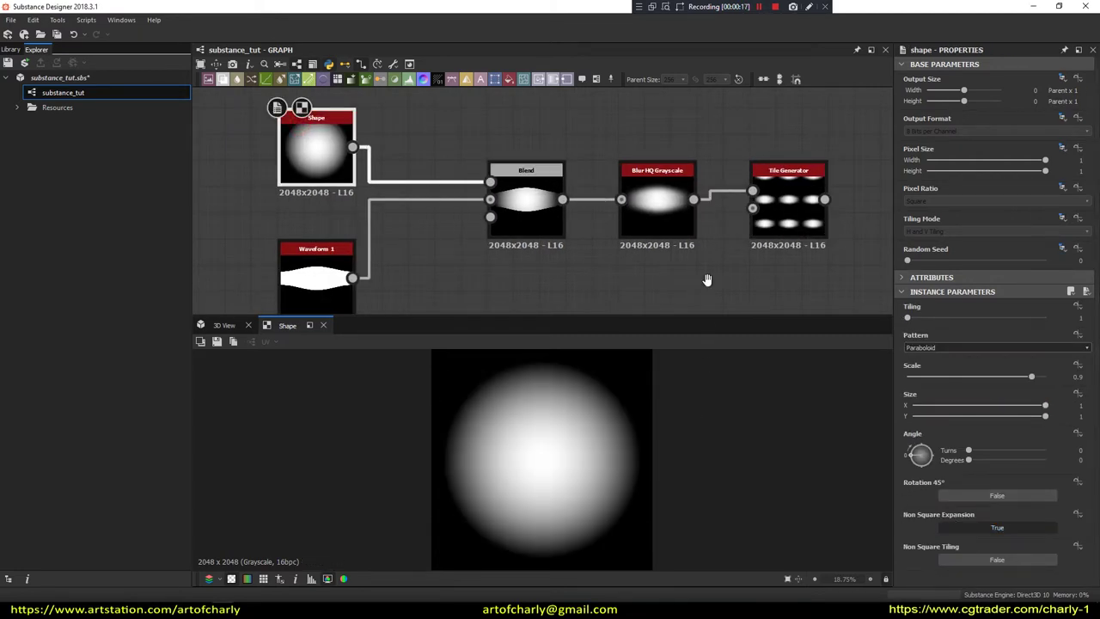
pyautogui.moveTo(707, 279); pyautogui.dragTo(510, 279, button='middle')
pyautogui.click(577, 224)
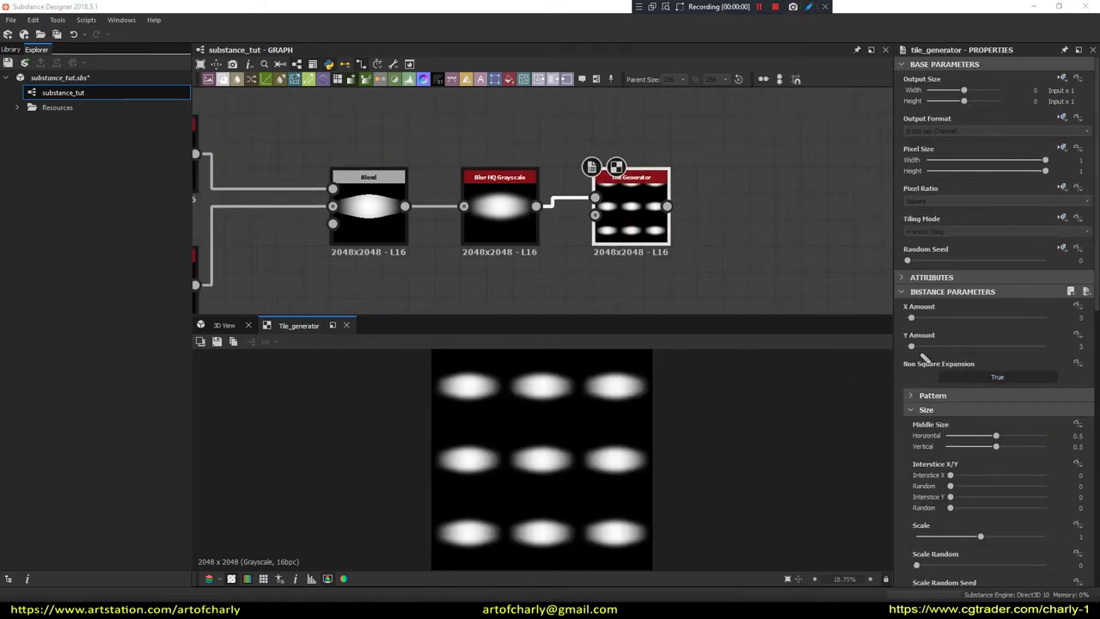
pyautogui.moveTo(899, 383); pyautogui.dragTo(911, 414)
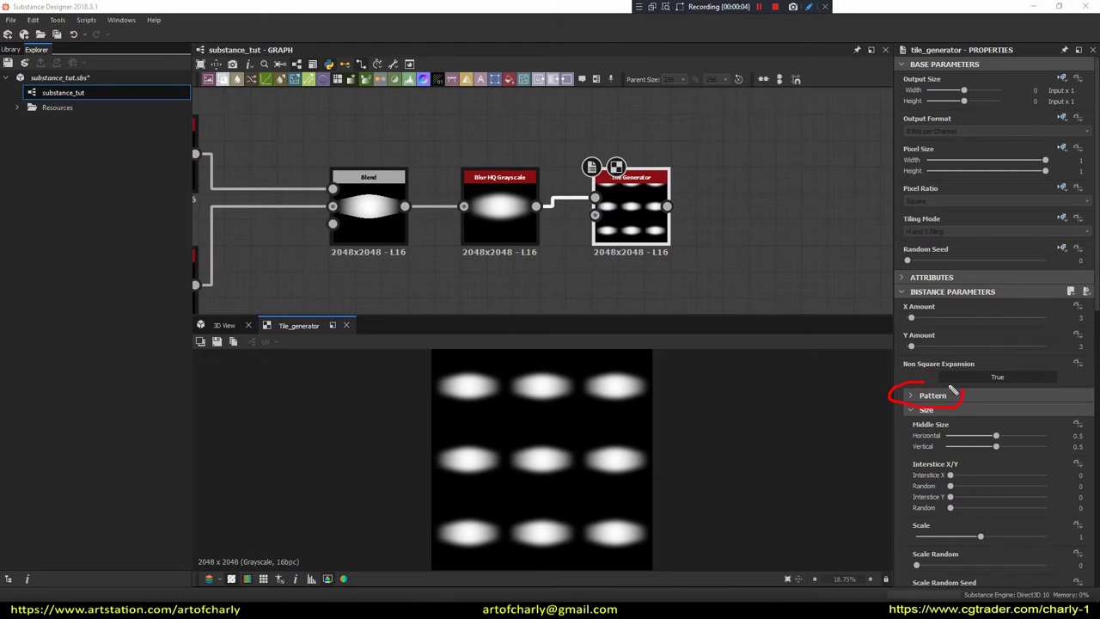
# - Expand the Tile Generator's pattern settings and browse pattern types, keeping Image Input
pyautogui.click(910, 396)
pyautogui.scroll(-1, 879, 410)
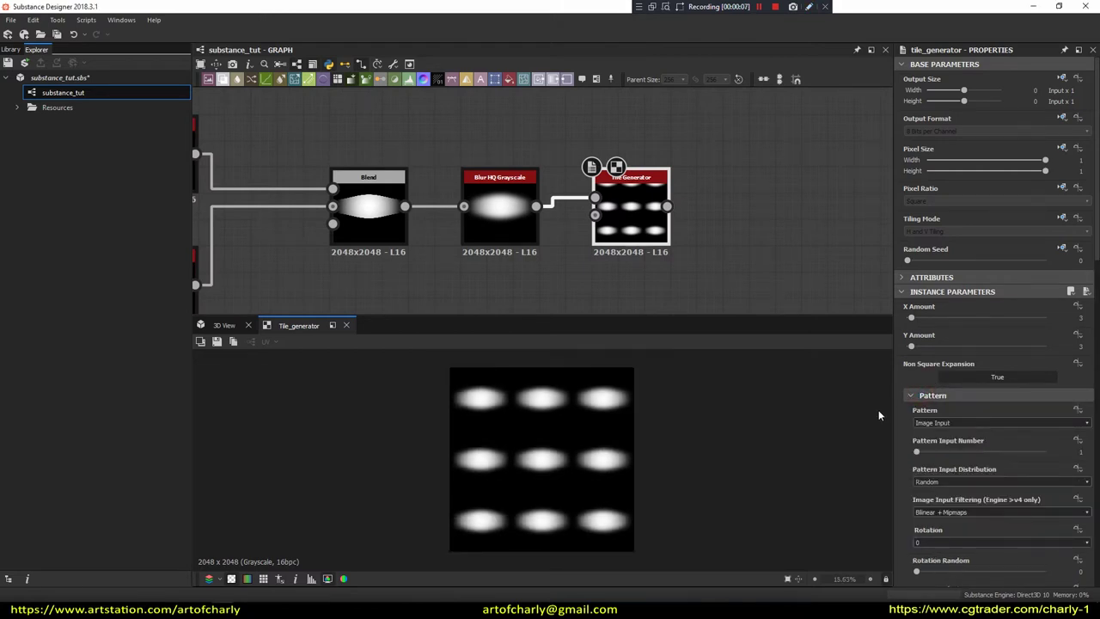
pyautogui.scroll(-2, 879, 410)
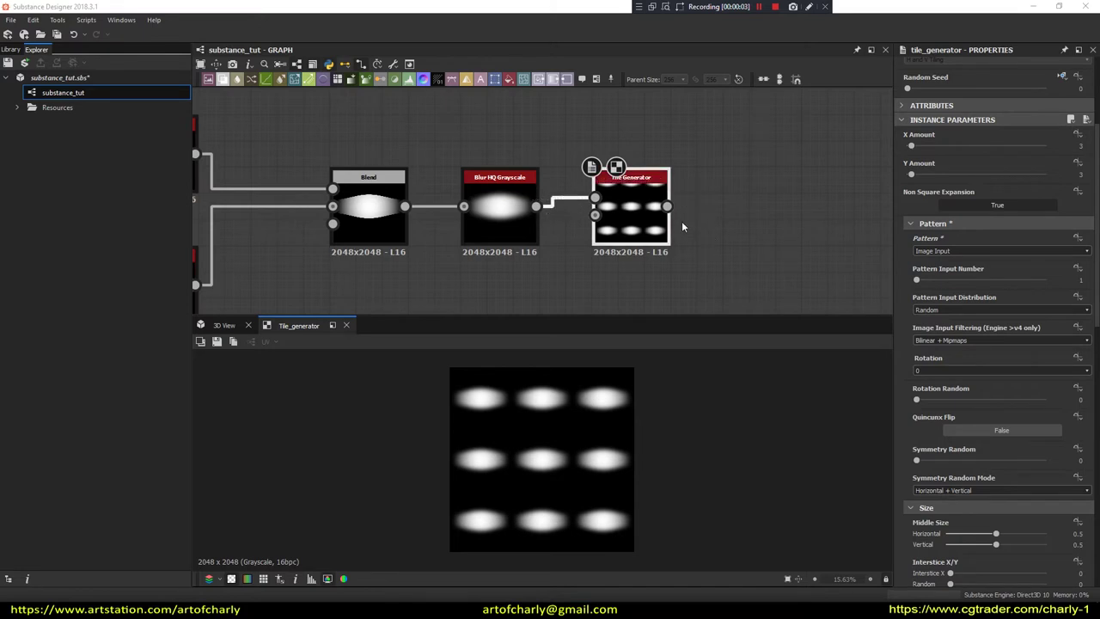
pyautogui.click(980, 251)
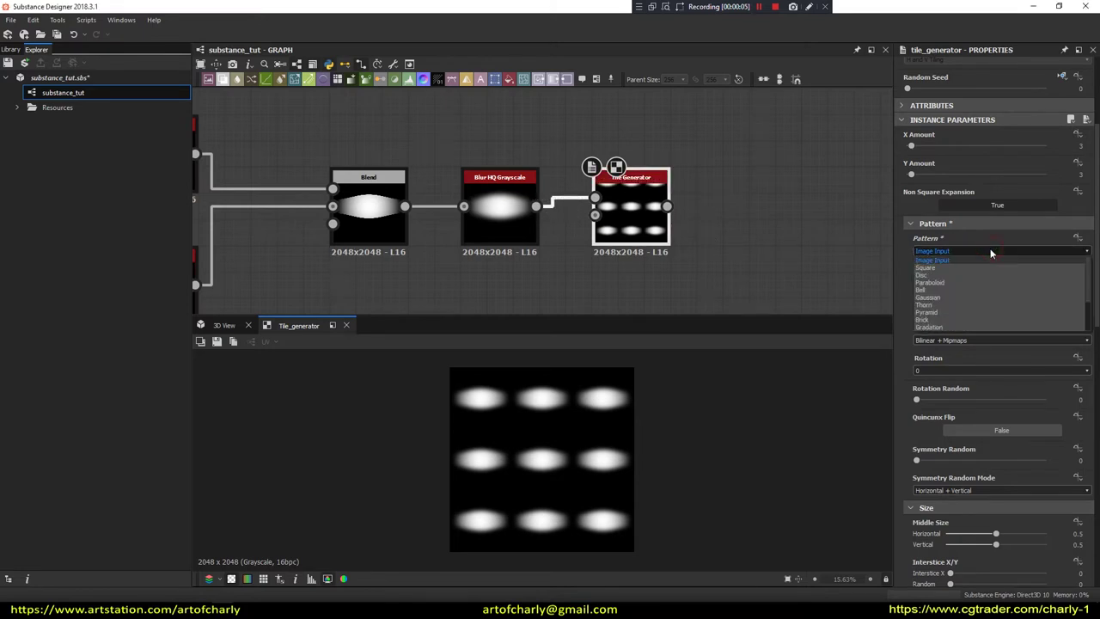
pyautogui.click(945, 260)
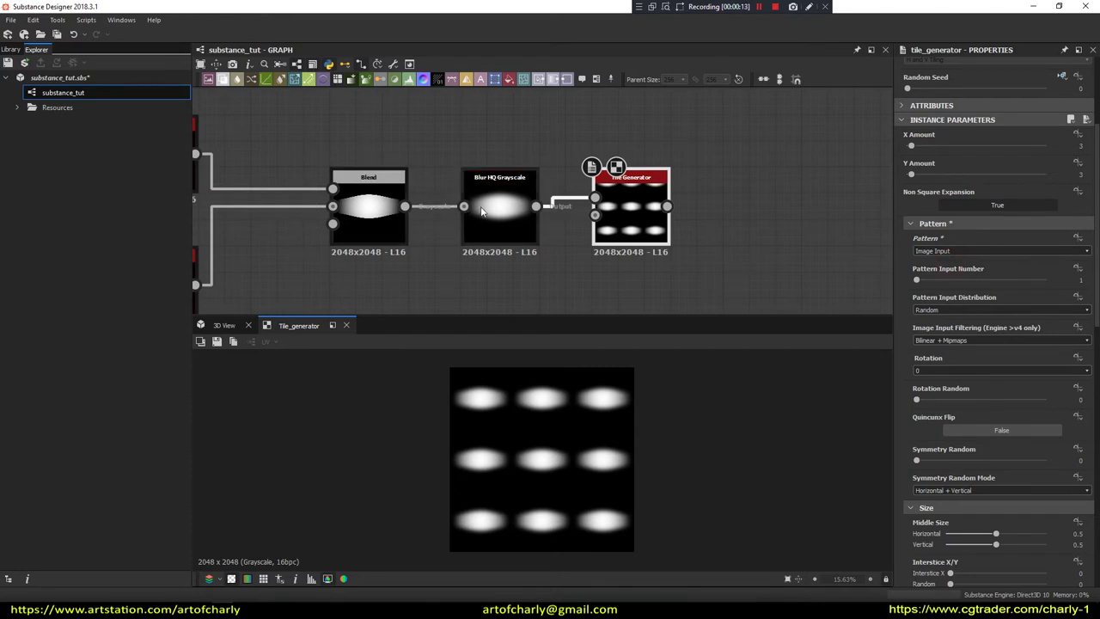
pyautogui.click(925, 253)
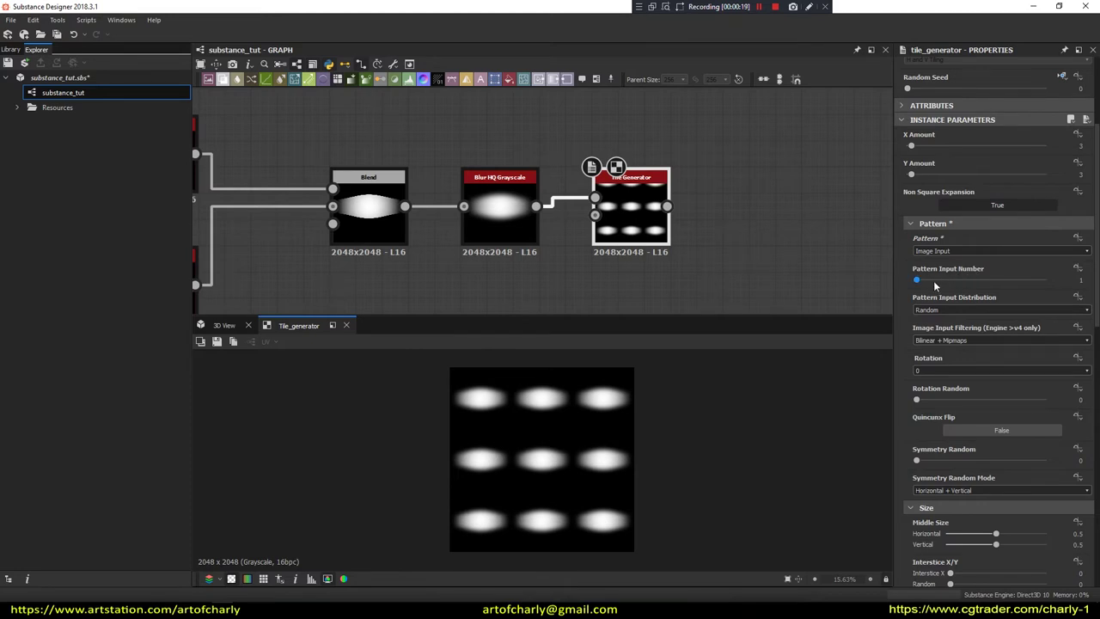
# - Set Pattern Input Number to 6 and switch the pattern to Square
pyautogui.moveTo(918, 280); pyautogui.dragTo(1045, 282)
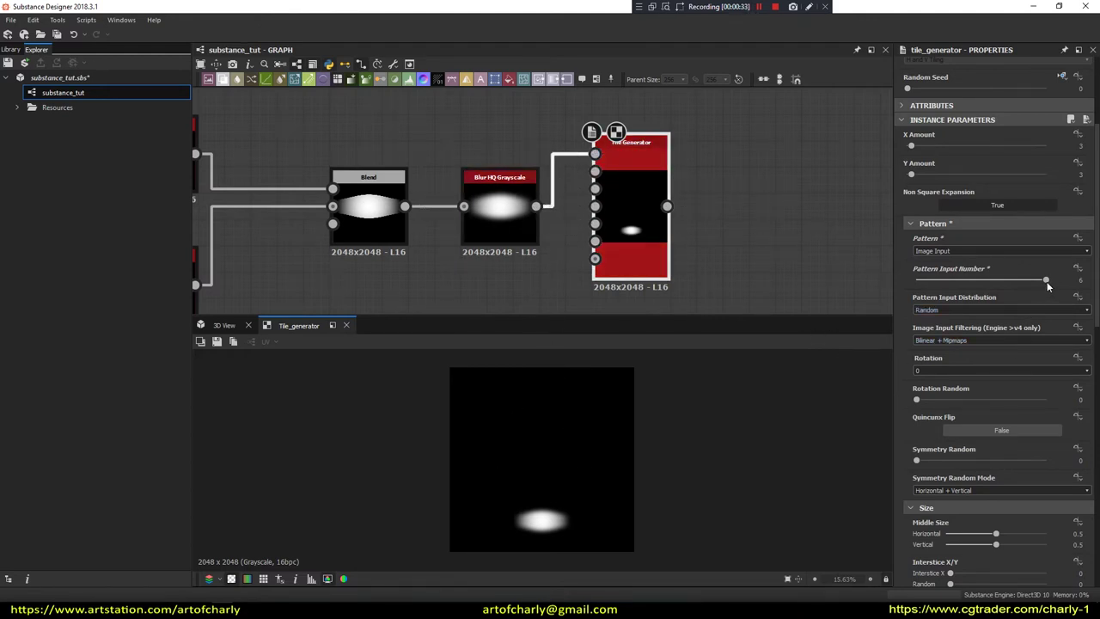
pyautogui.click(943, 267)
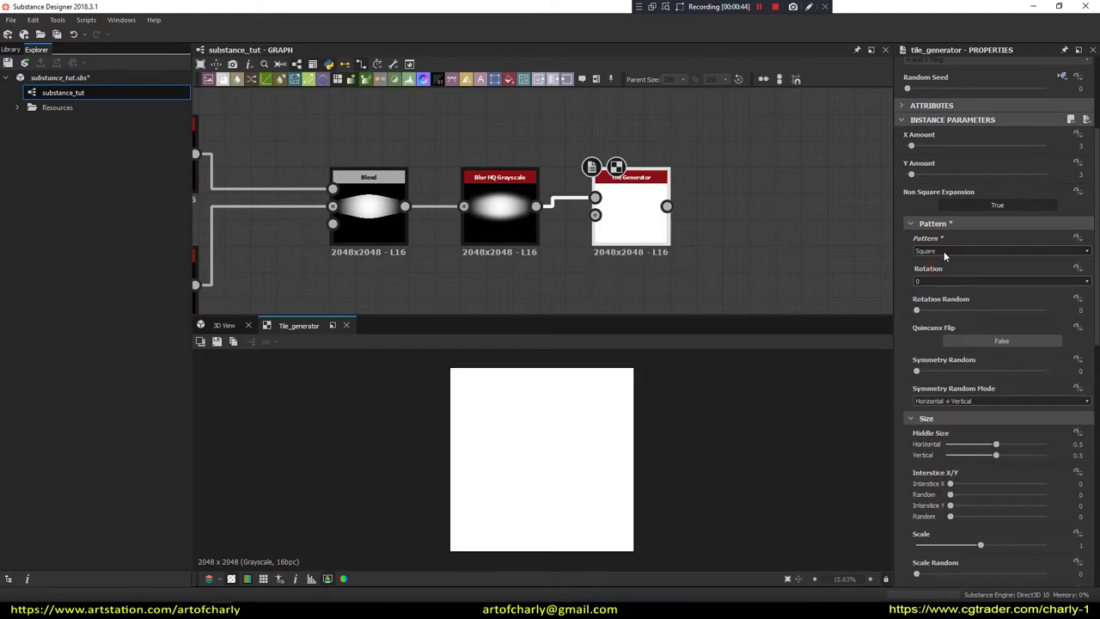
pyautogui.click(945, 251)
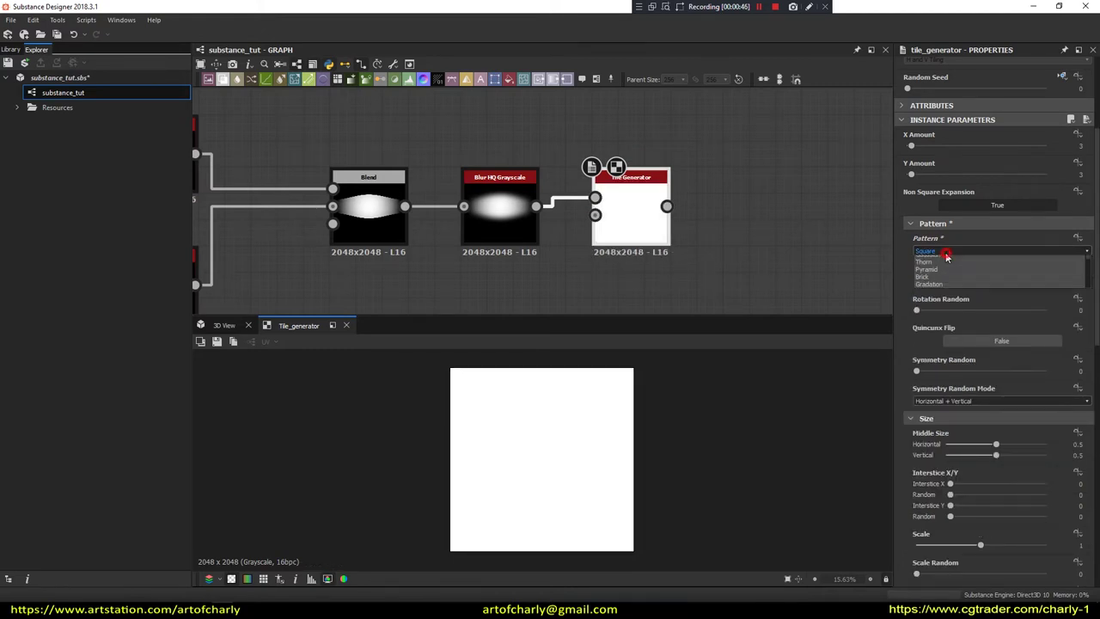
# - Move the Blur HQ Grayscale node up and set Pattern Input Number to 2
pyautogui.click(936, 349)
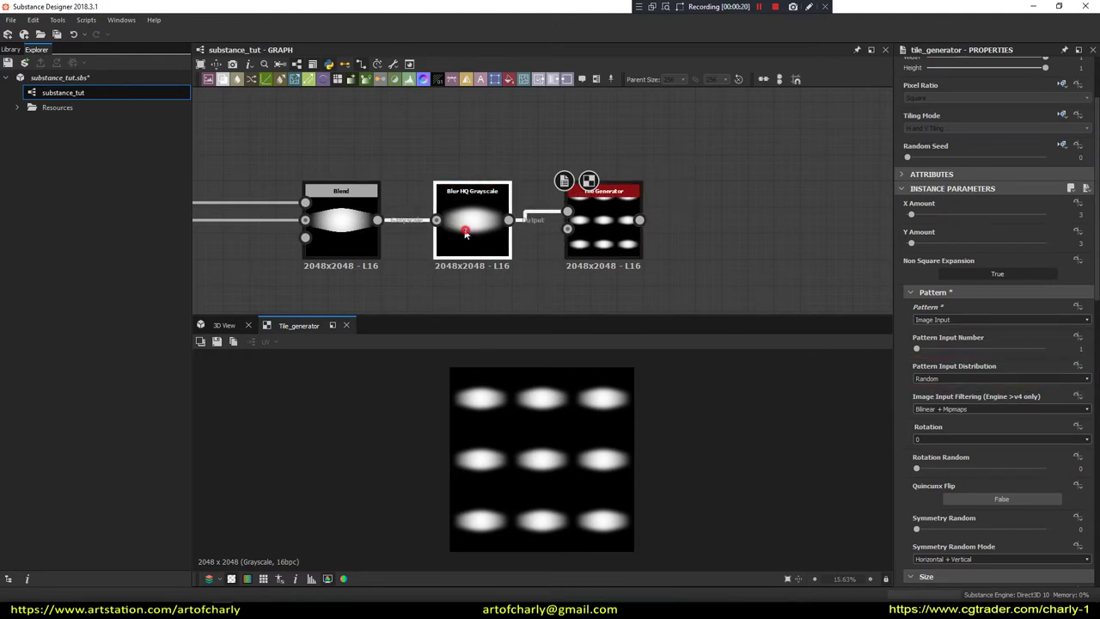
pyautogui.moveTo(459, 229); pyautogui.dragTo(459, 165)
pyautogui.moveTo(455, 237); pyautogui.dragTo(527, 206, button='middle')
pyautogui.moveTo(916, 349); pyautogui.dragTo(943, 348)
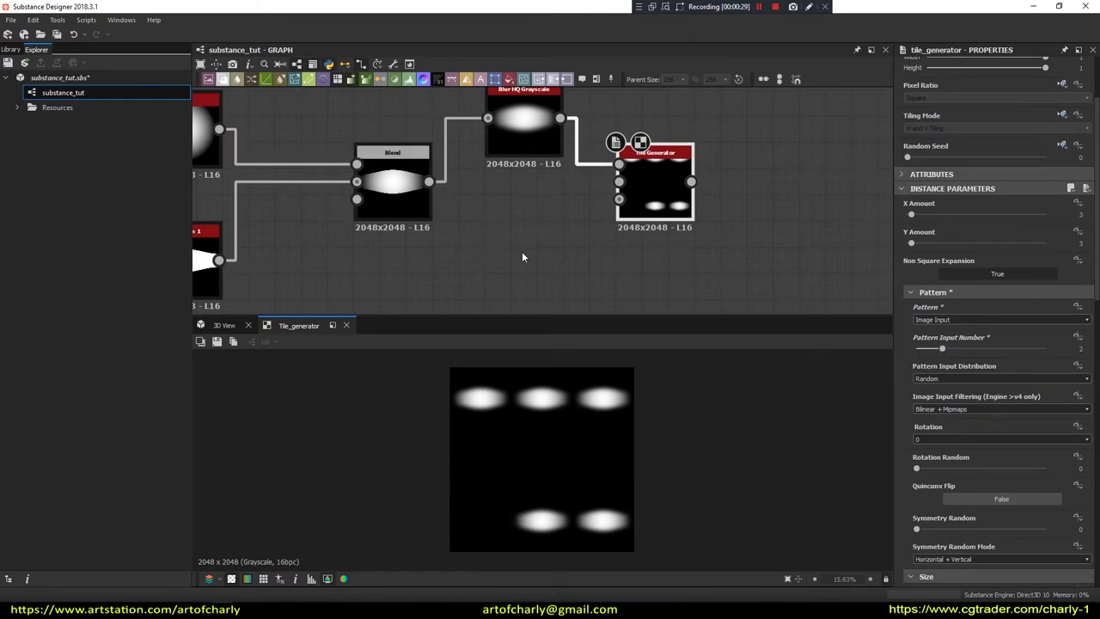
# - Add a Shape node set to Pyramid and link it into the Tile Generator
pyautogui.rightClick(507, 222)
pyautogui.click(504, 237)
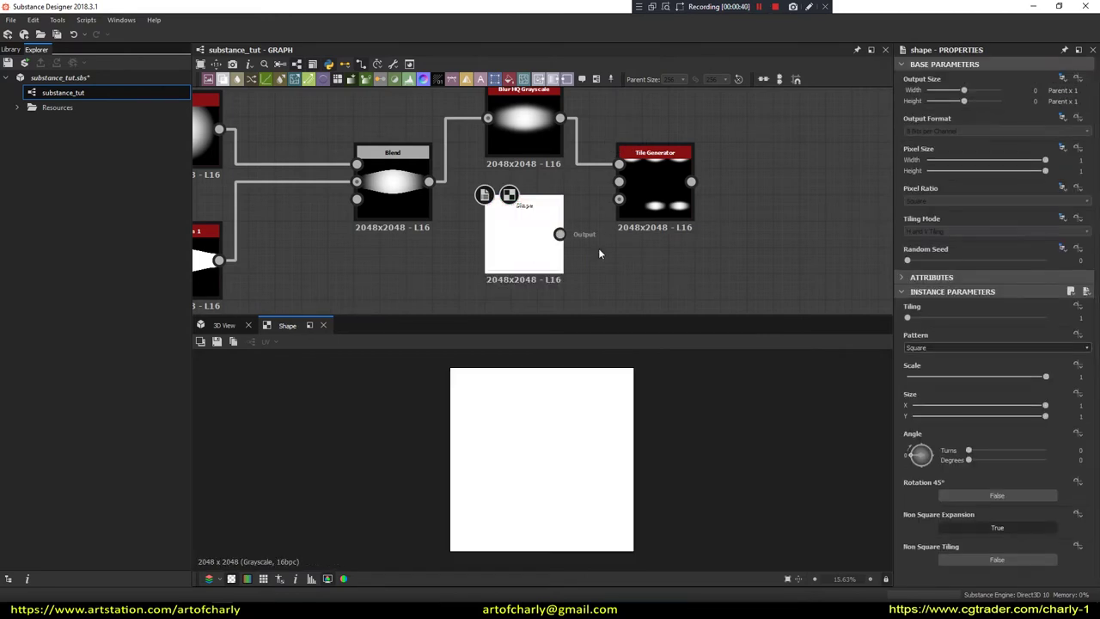
pyautogui.moveTo(559, 234); pyautogui.dragTo(619, 182)
pyautogui.click(943, 348)
pyautogui.click(918, 386)
pyautogui.click(943, 349)
pyautogui.click(918, 401)
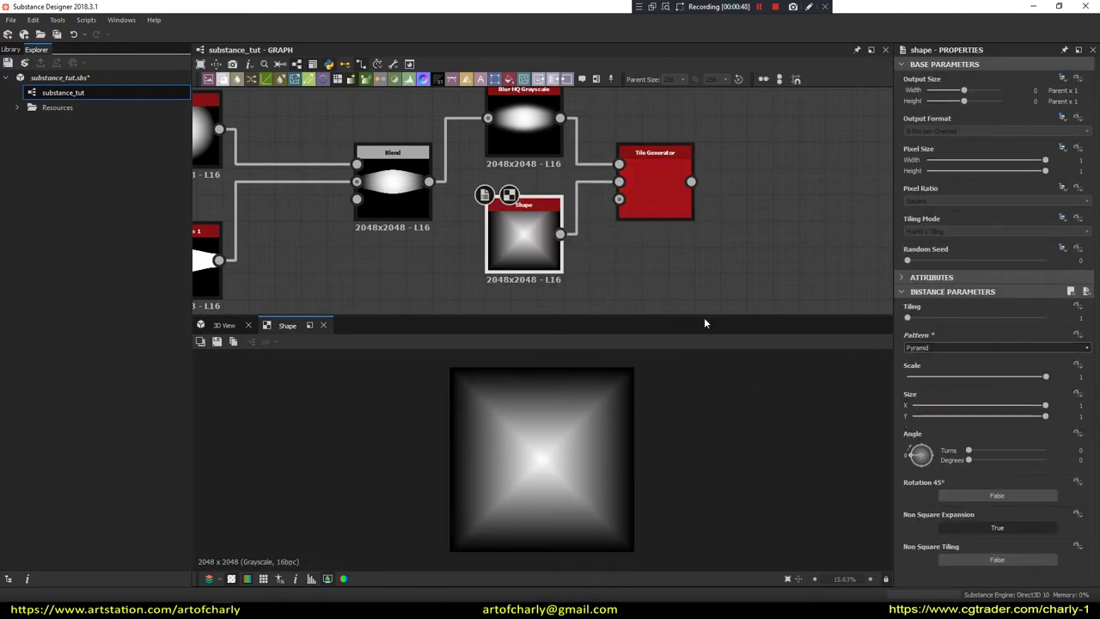
# - Compare Random and By Pattern Number distribution in 2D, then undo back to Random
pyautogui.click(664, 169)
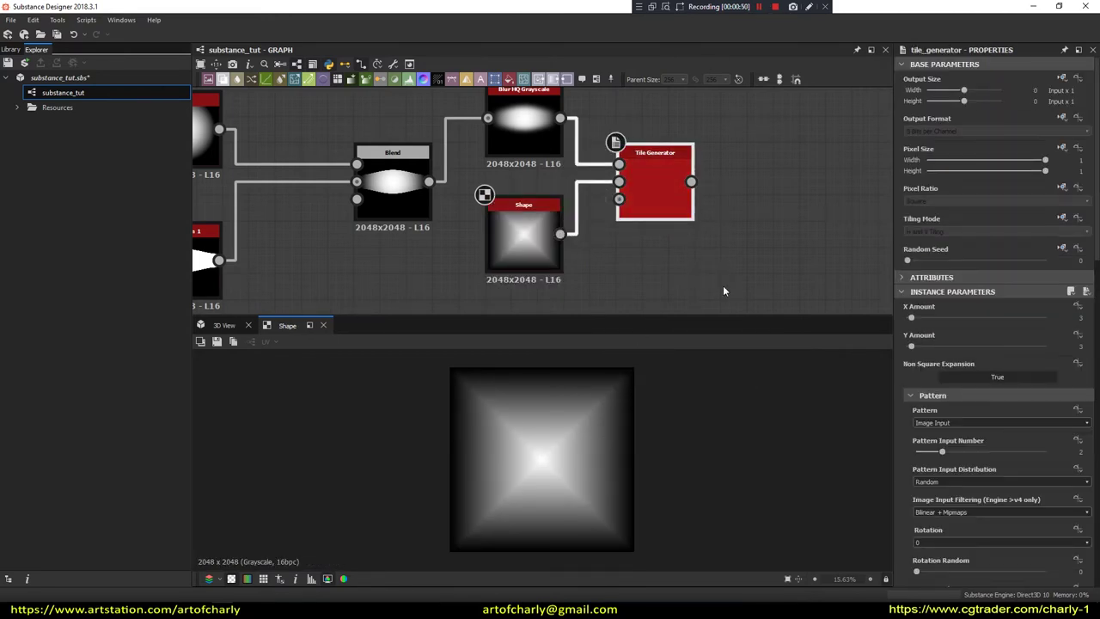
pyautogui.doubleClick(653, 185)
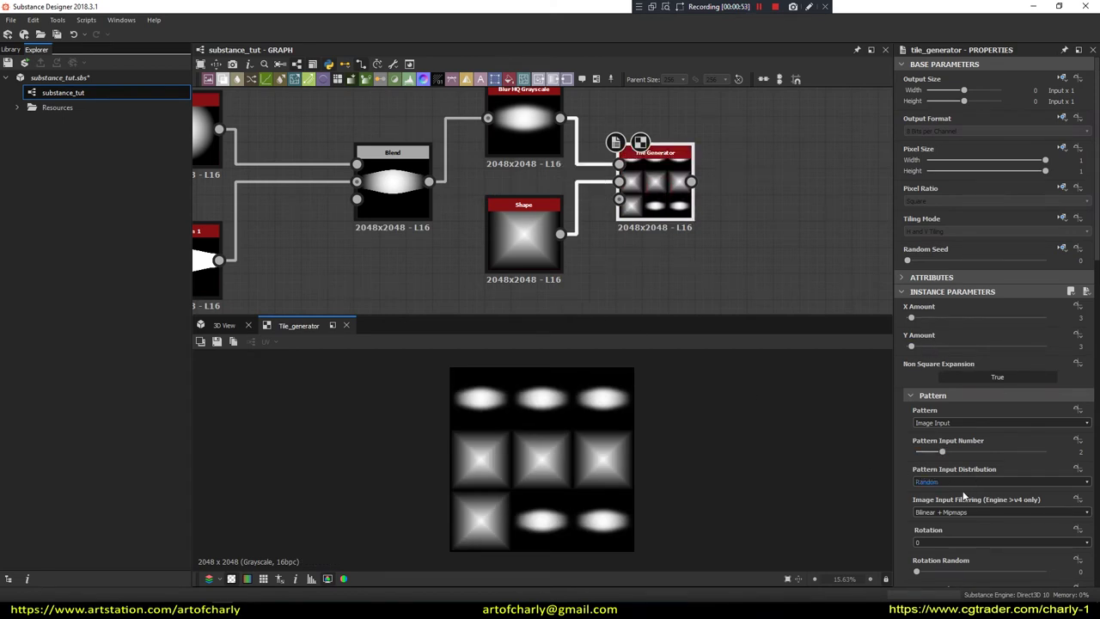
pyautogui.scroll(-2, 916, 445)
pyautogui.click(939, 345)
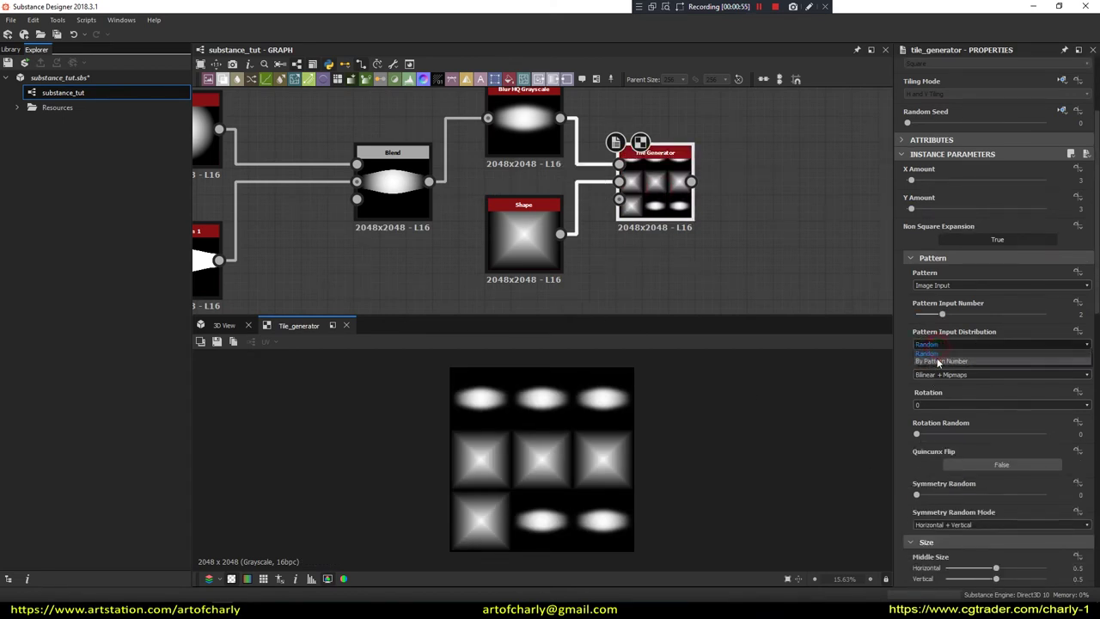
pyautogui.click(942, 358)
pyautogui.click(950, 345)
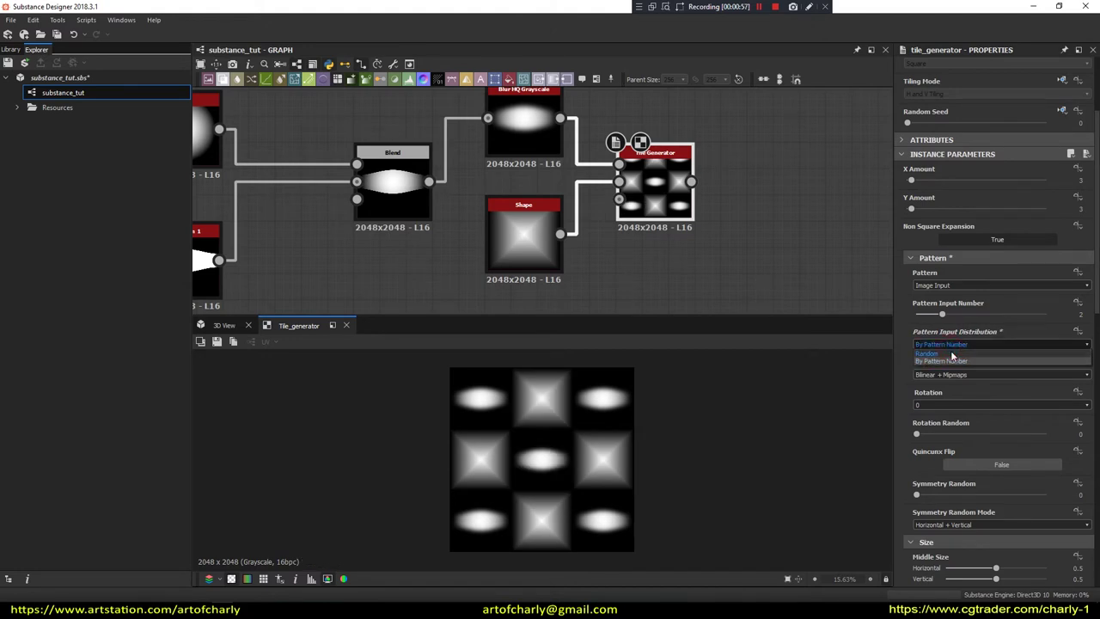
pyautogui.click(937, 354)
pyautogui.click(946, 344)
pyautogui.click(949, 361)
pyautogui.hotkey('ctrl', 'z')
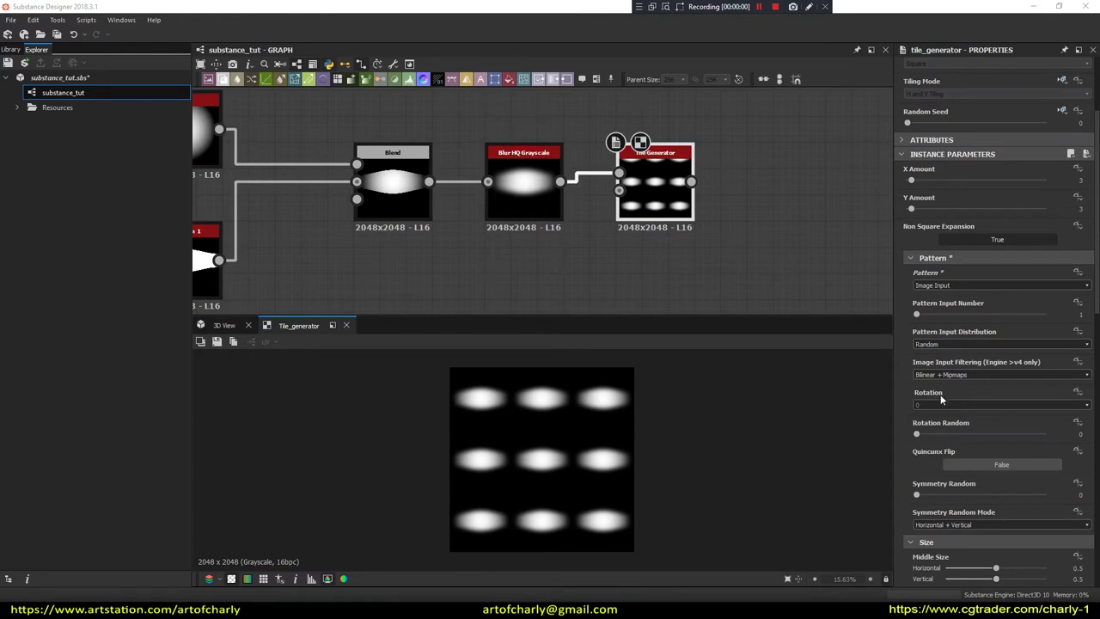
pyautogui.click(950, 377)
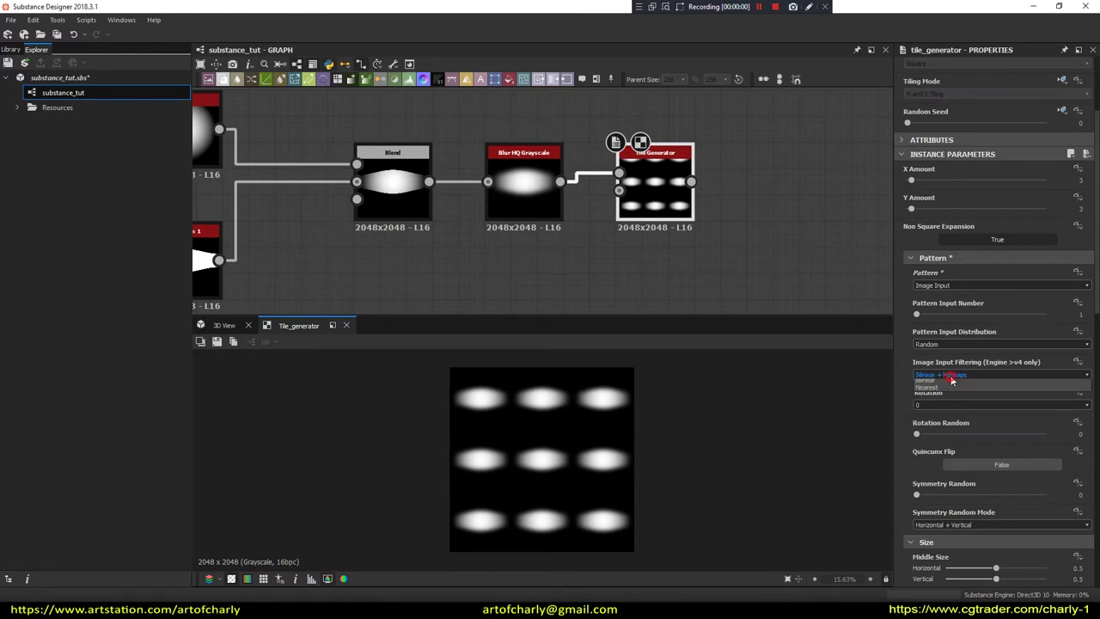
pyautogui.click(954, 379)
pyautogui.click(952, 377)
pyautogui.click(947, 405)
pyautogui.click(954, 405)
pyautogui.click(975, 420)
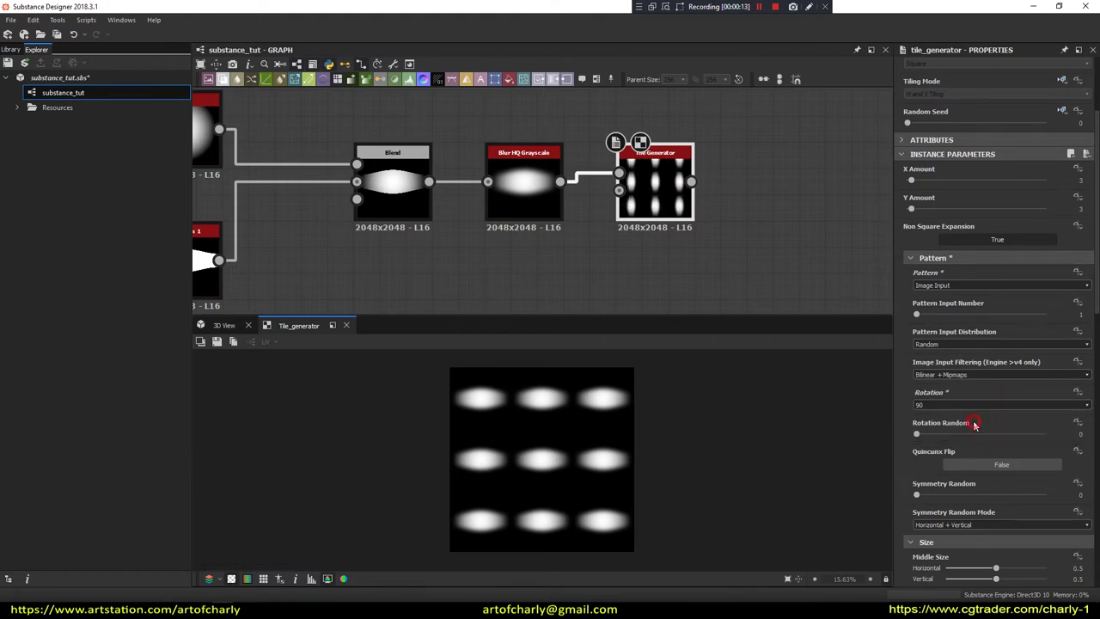
pyautogui.click(956, 406)
pyautogui.click(943, 430)
pyautogui.click(946, 406)
pyautogui.click(942, 437)
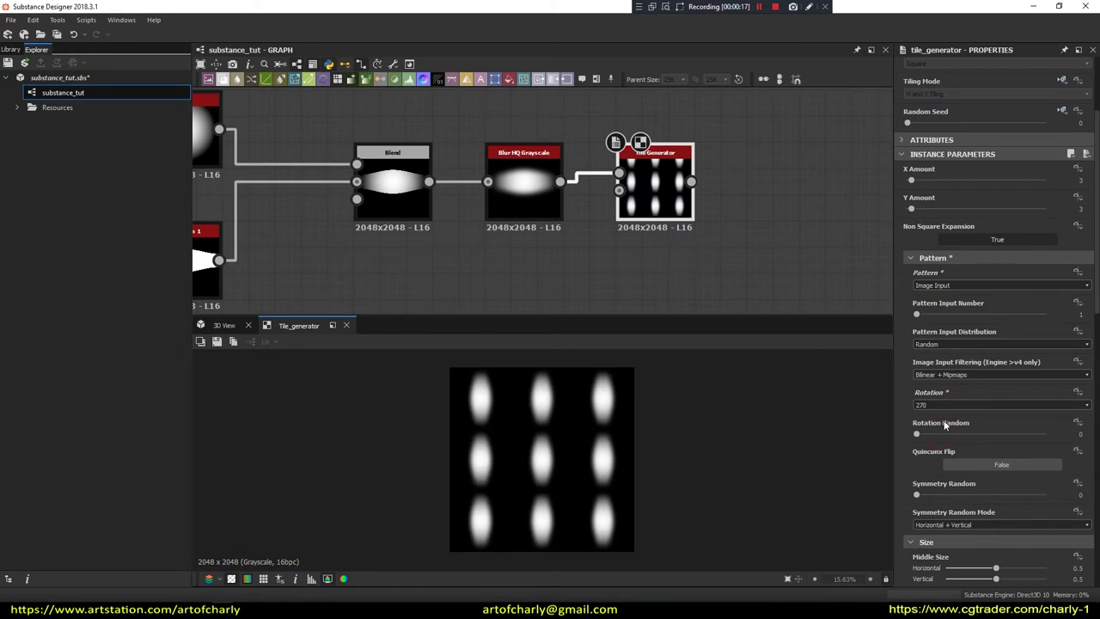
pyautogui.moveTo(941, 437)
pyautogui.mouseDown()
pyautogui.moveTo(1034, 438)
pyautogui.moveTo(916, 436)
pyautogui.mouseUp()
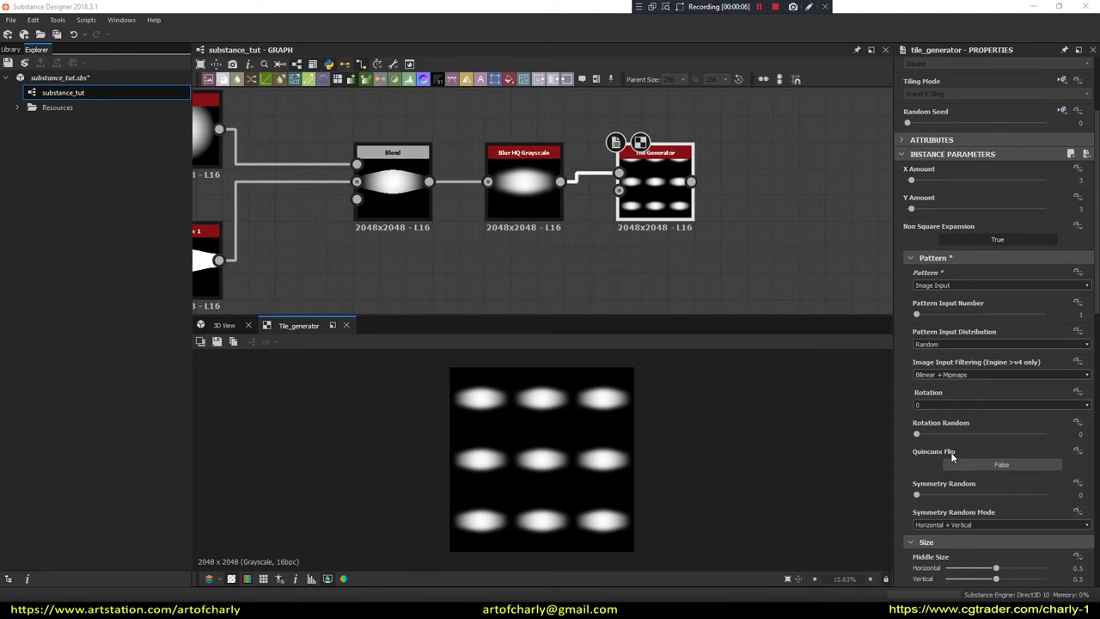
pyautogui.click(1000, 465)
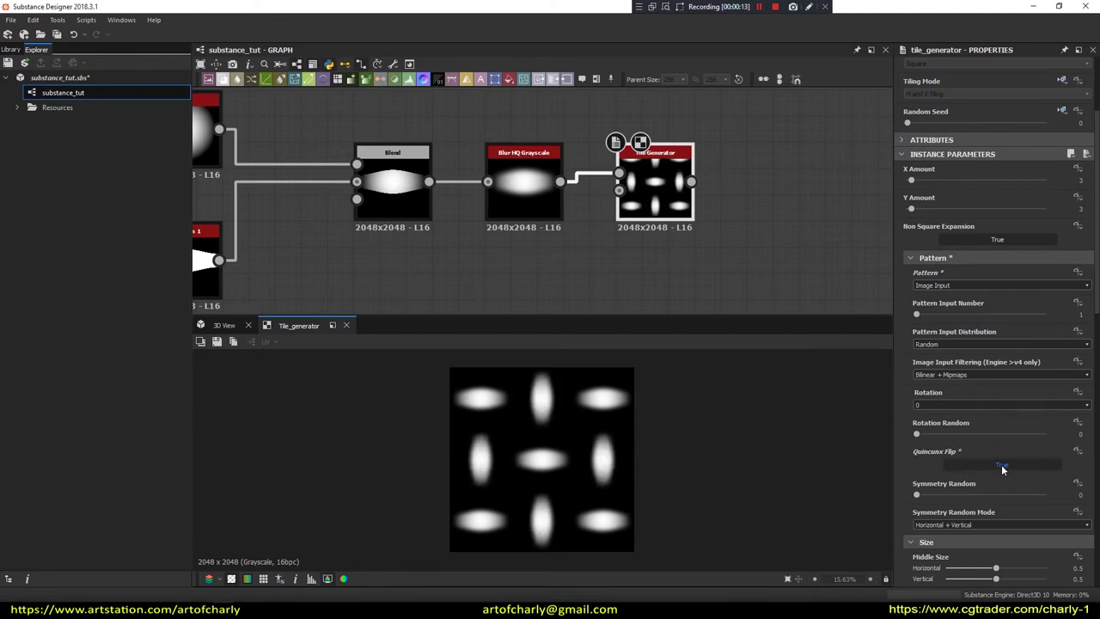
pyautogui.click(995, 462)
pyautogui.click(995, 462)
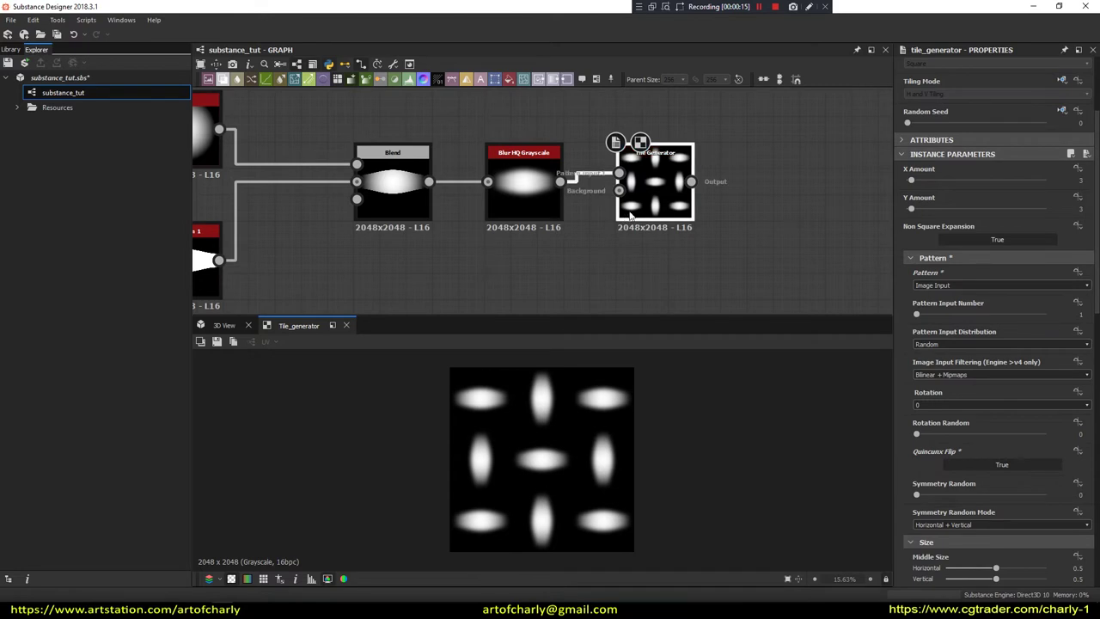
pyautogui.click(1001, 465)
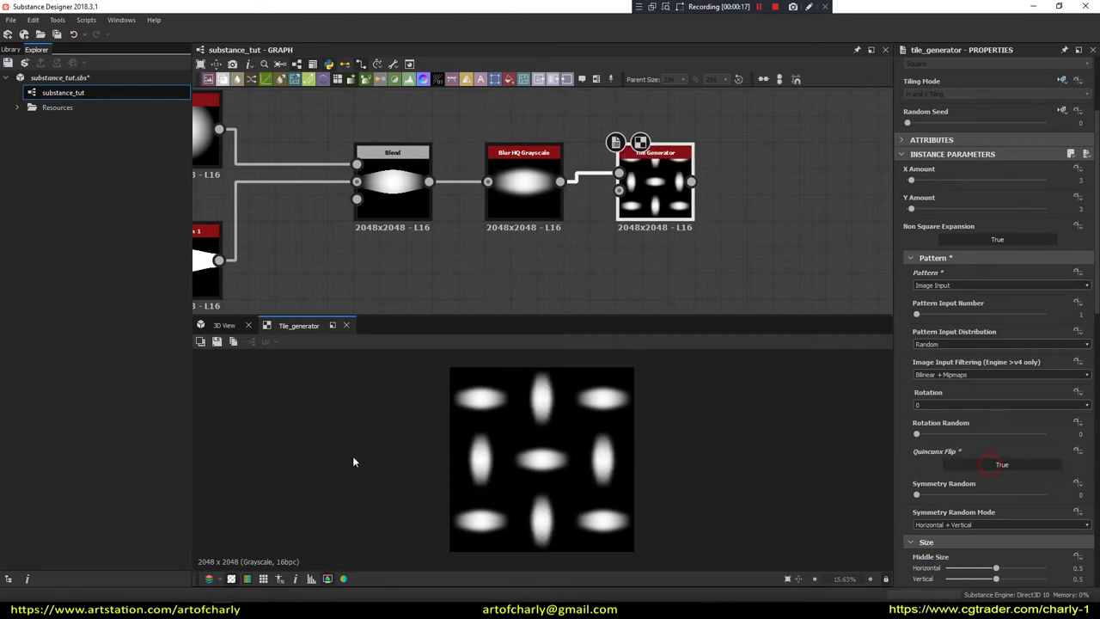
pyautogui.moveTo(911, 249)
pyautogui.mouseDown()
pyautogui.moveTo(932, 252)
pyautogui.moveTo(924, 250)
pyautogui.mouseUp()
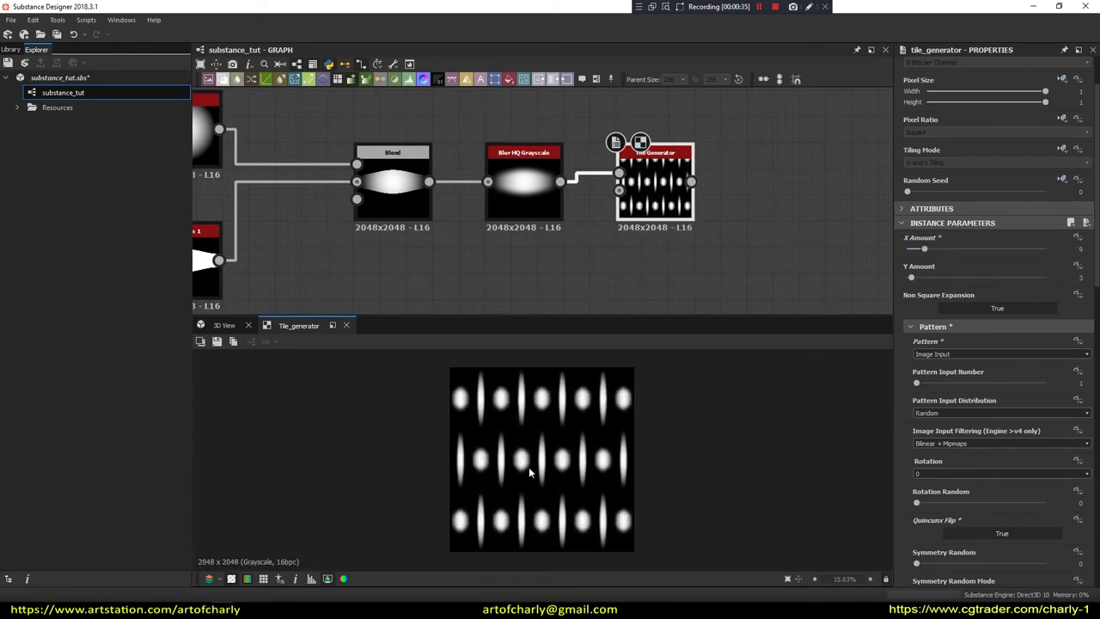
pyautogui.moveTo(932, 252); pyautogui.dragTo(912, 251)
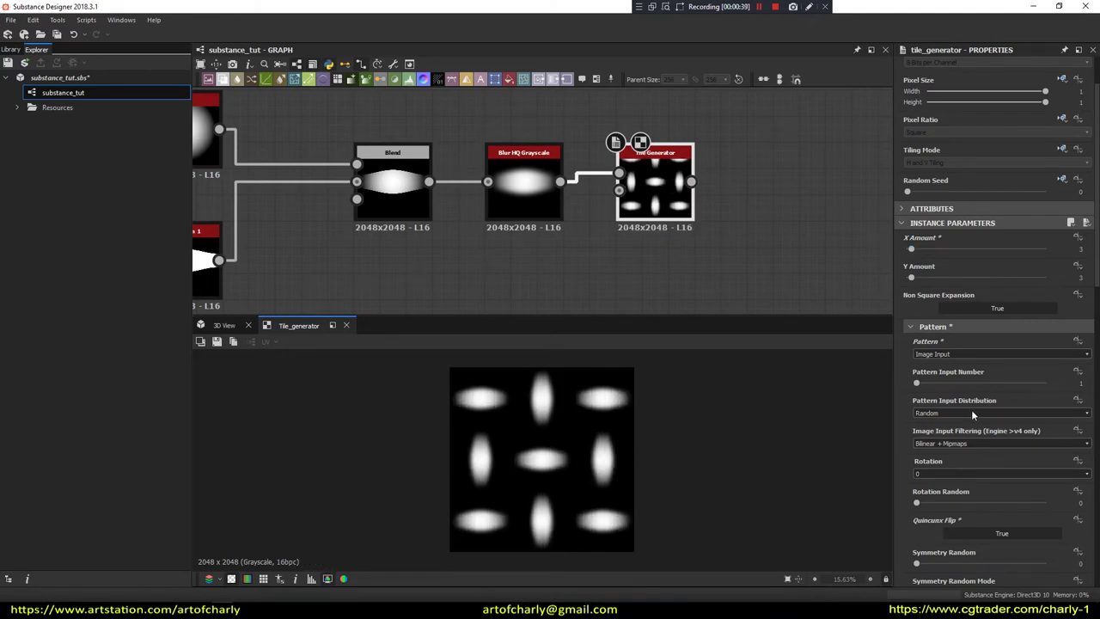
pyautogui.scroll(-2, 959, 460)
pyautogui.click(1002, 466)
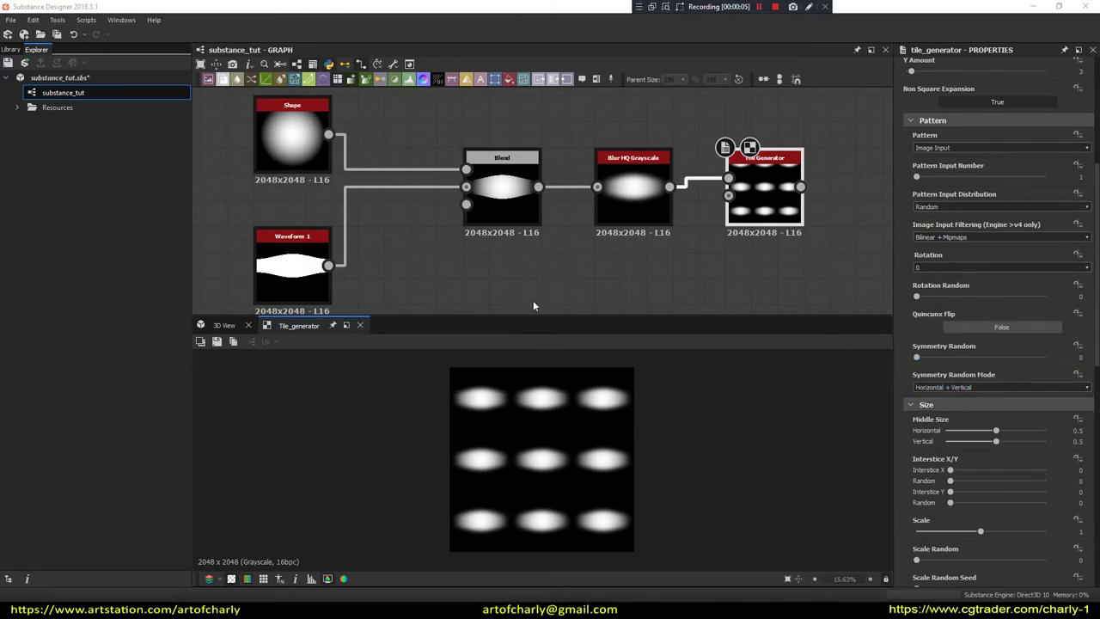
# - Try Symmetry Random Mode Horizontal, then undo back to Horizontal + Vertical
pyautogui.moveTo(508, 270); pyautogui.dragTo(458, 274, button='middle')
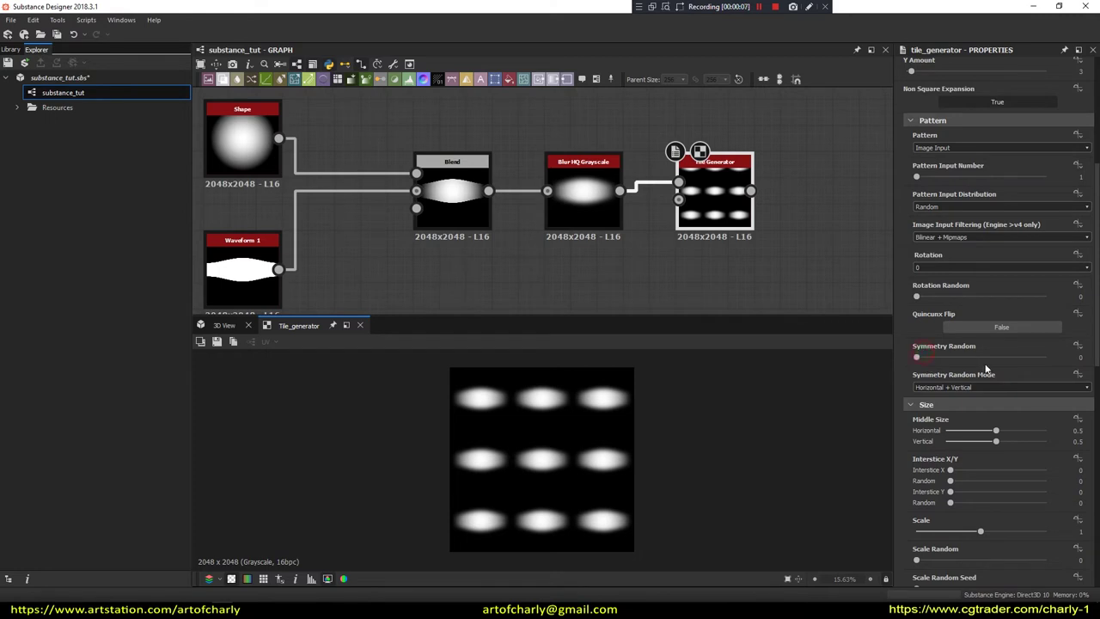
pyautogui.click(917, 358)
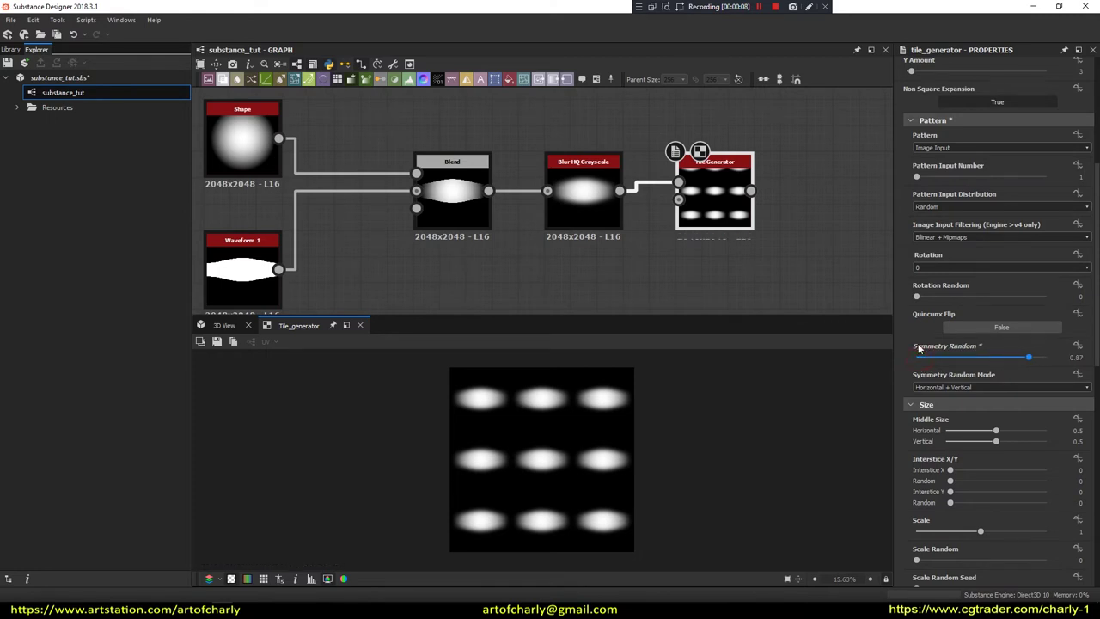
pyautogui.click(954, 388)
pyautogui.click(940, 391)
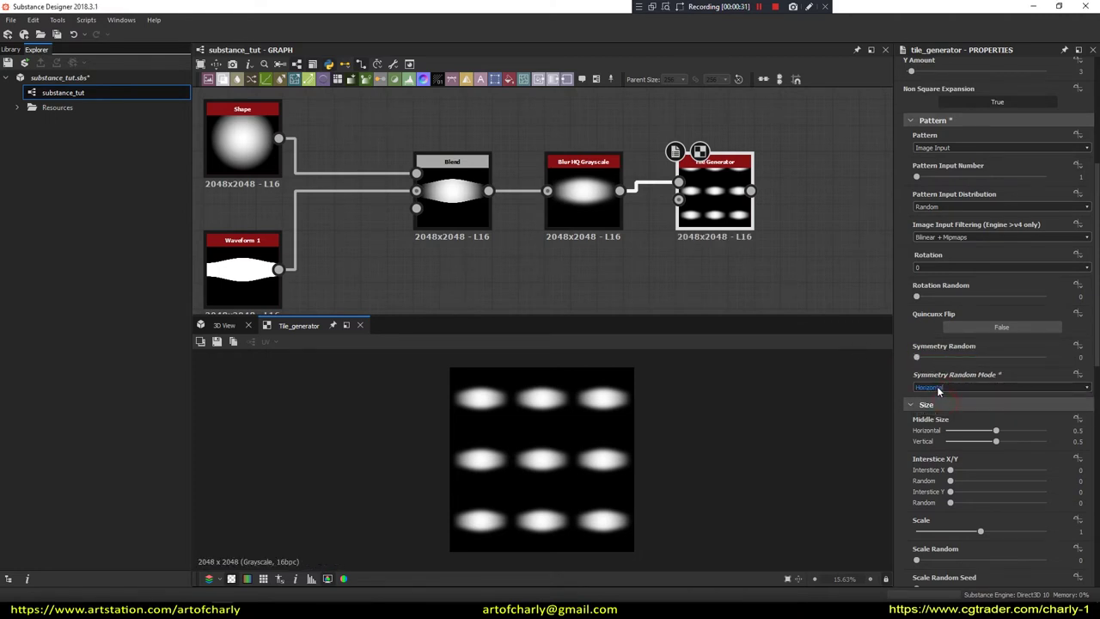
pyautogui.hotkey('ctrl', 'z')
# - Raise the Tile Generator's Symmetry Random to 1
pyautogui.scroll(-3, 997, 344)
pyautogui.moveTo(997, 250)
pyautogui.mouseDown()
pyautogui.moveTo(886, 412)
pyautogui.moveTo(1096, 468)
pyautogui.moveTo(943, 294)
pyautogui.mouseUp()
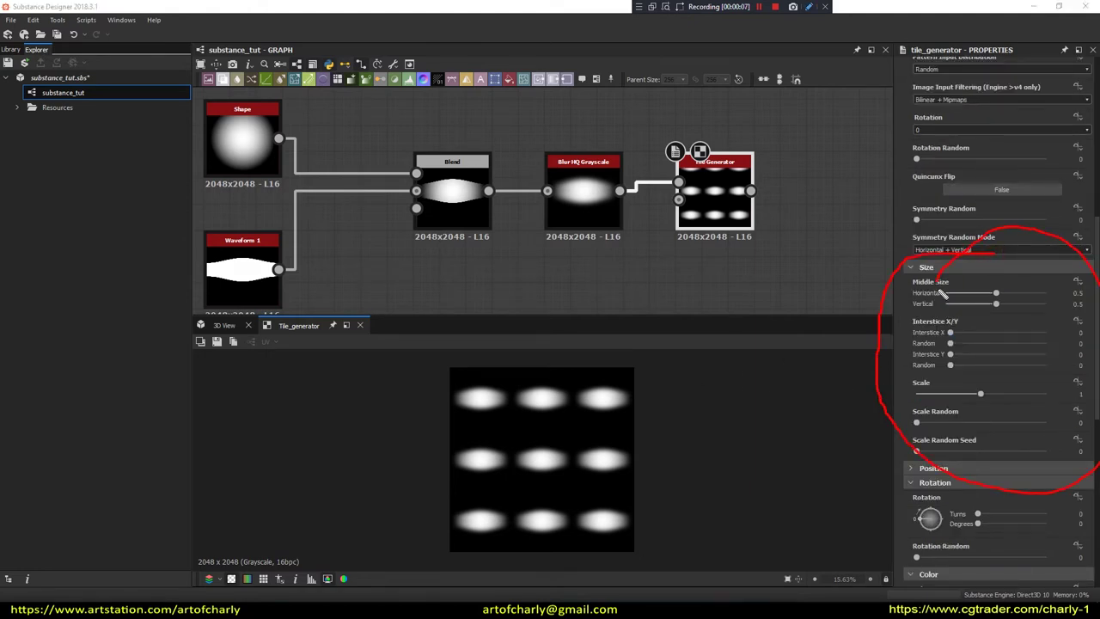
pyautogui.press('Escape')
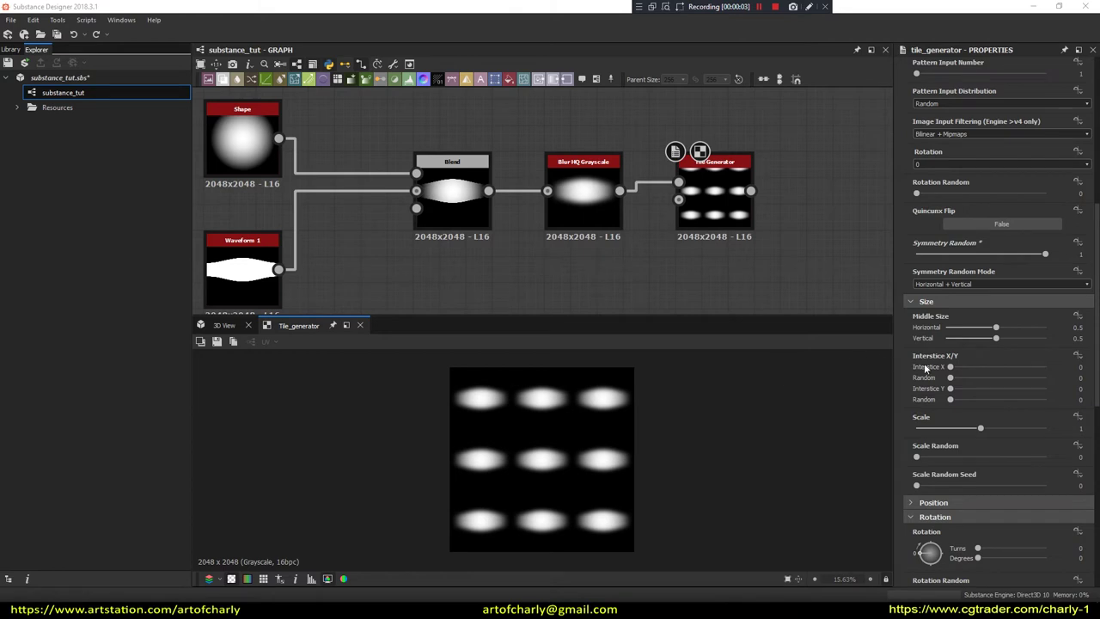
pyautogui.scroll(1, 1000, 390)
pyautogui.scroll(1, 1000, 399)
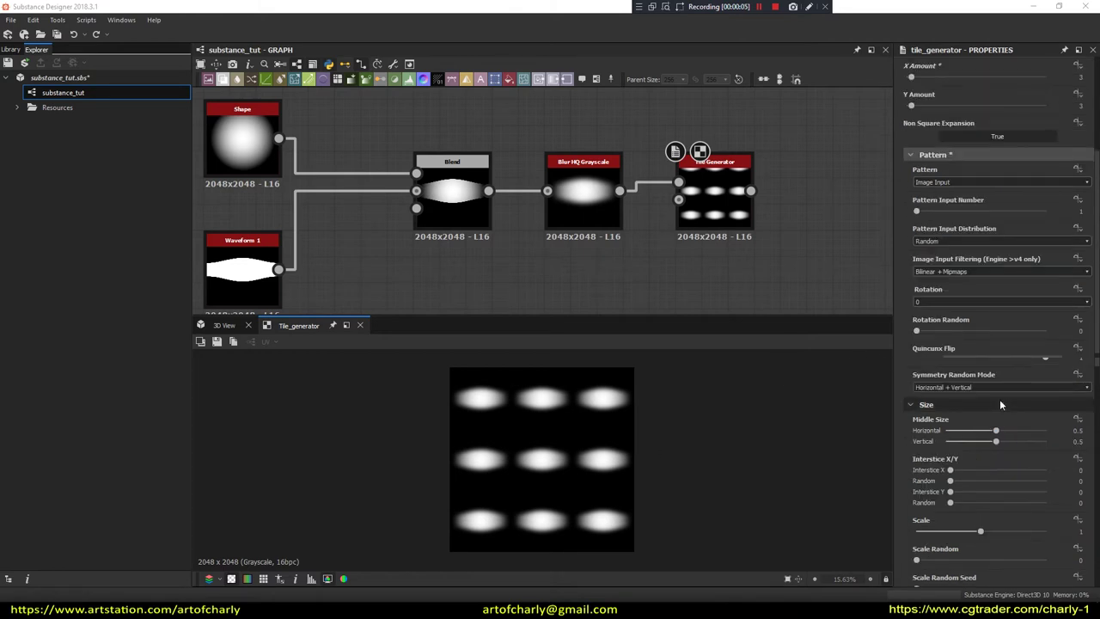
# - Set the Tile Generator's X Amount and Y Amount both to 10
pyautogui.scroll(2, 1000, 399)
pyautogui.scroll(1, 1000, 399)
pyautogui.moveTo(912, 180); pyautogui.dragTo(927, 180)
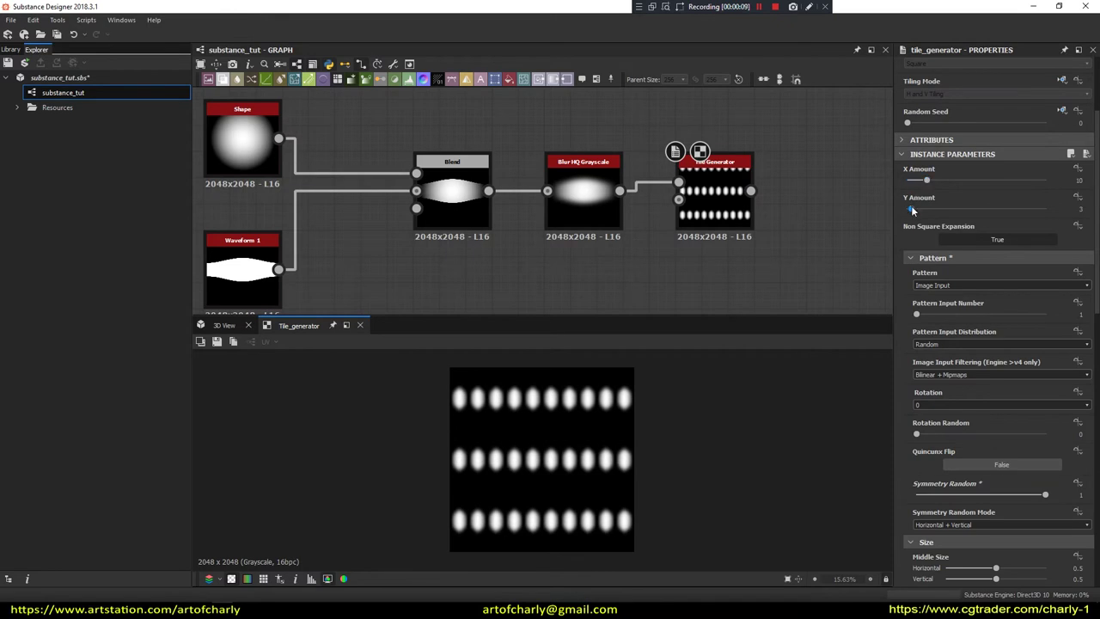
pyautogui.moveTo(913, 210); pyautogui.dragTo(926, 209)
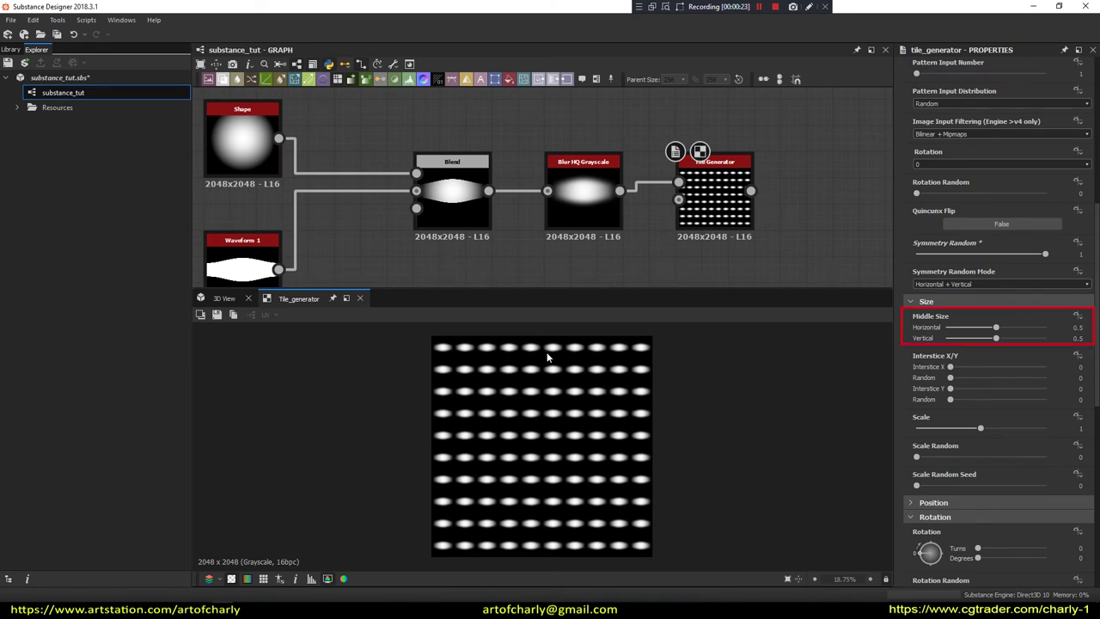
# - Experiment with Middle Size width and height, then reset it to its default
pyautogui.moveTo(996, 328); pyautogui.dragTo(1030, 329)
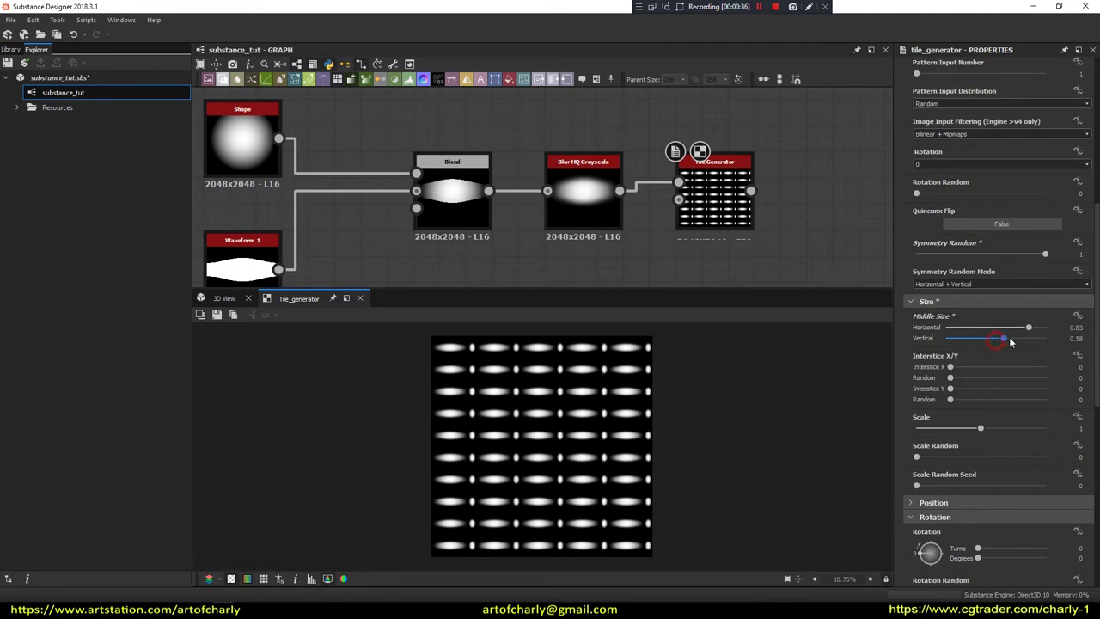
pyautogui.moveTo(1023, 341)
pyautogui.mouseDown()
pyautogui.moveTo(1032, 341)
pyautogui.moveTo(1011, 339)
pyautogui.mouseUp()
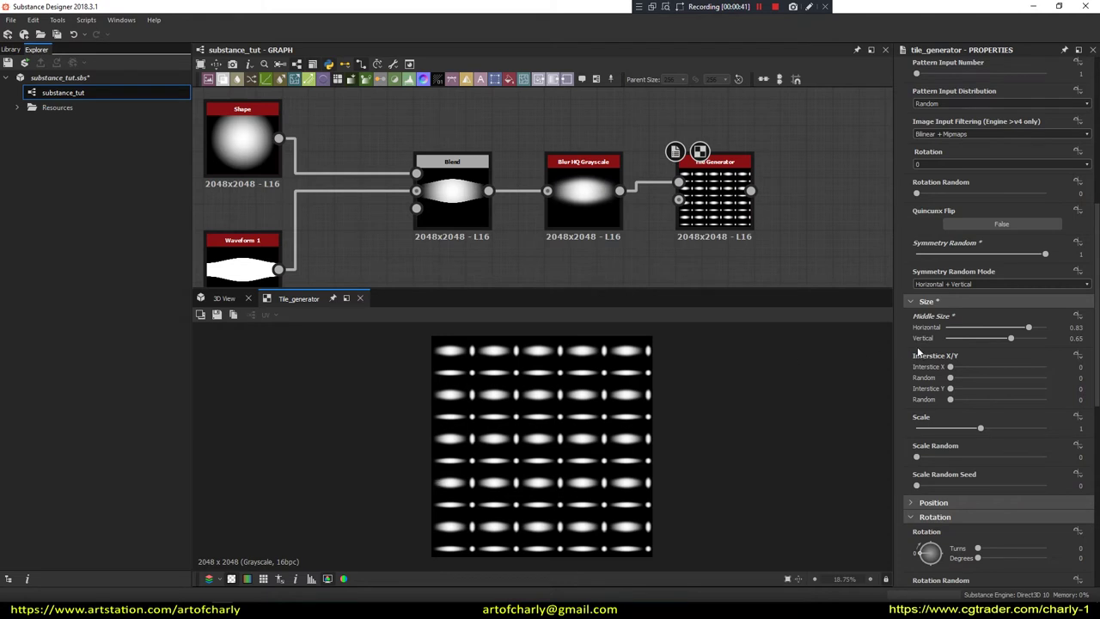
pyautogui.moveTo(1029, 327)
pyautogui.mouseDown()
pyautogui.moveTo(980, 327)
pyautogui.moveTo(1020, 326)
pyautogui.moveTo(1009, 330)
pyautogui.mouseUp()
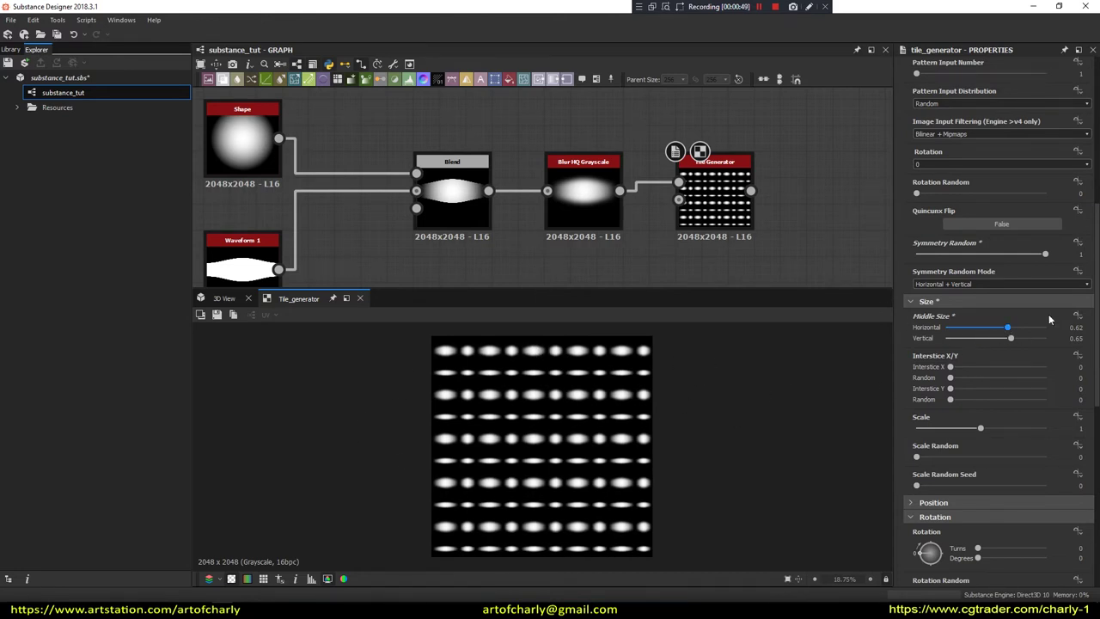
pyautogui.click(1077, 317)
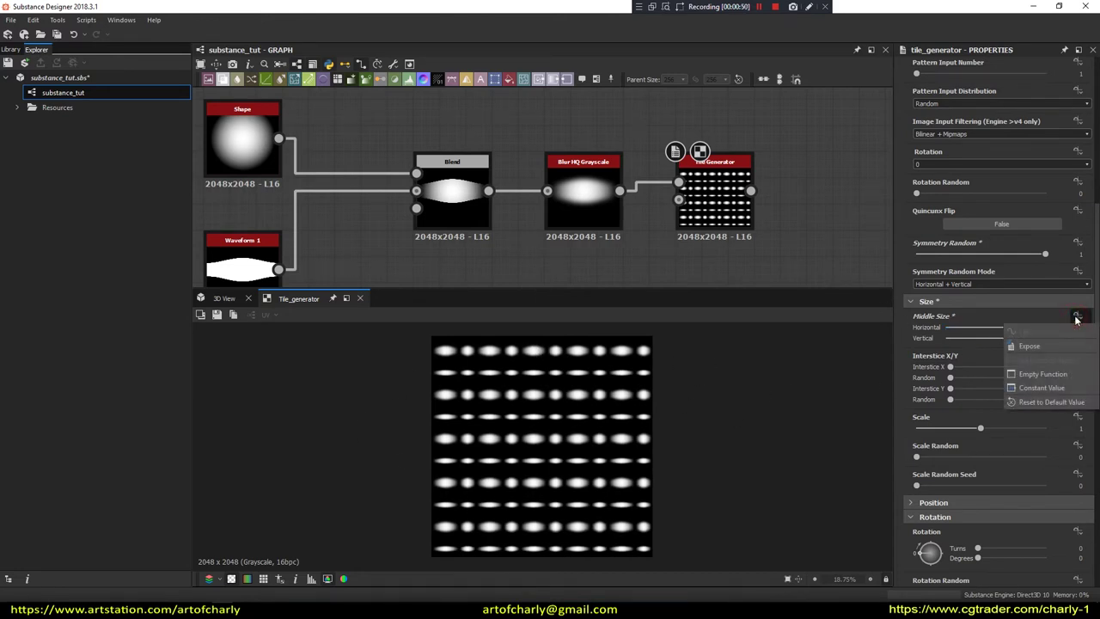
pyautogui.click(1047, 401)
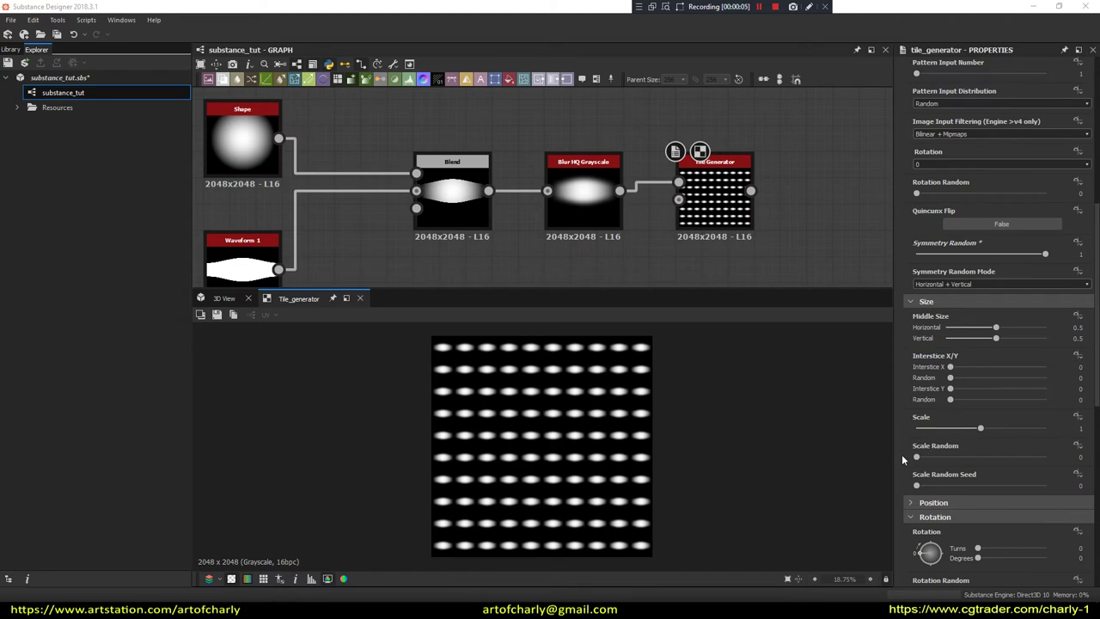
# - Try Scale Random, undo it, and adjust tile Scale from 0.44 to 1.27
pyautogui.moveTo(916, 457); pyautogui.dragTo(988, 457)
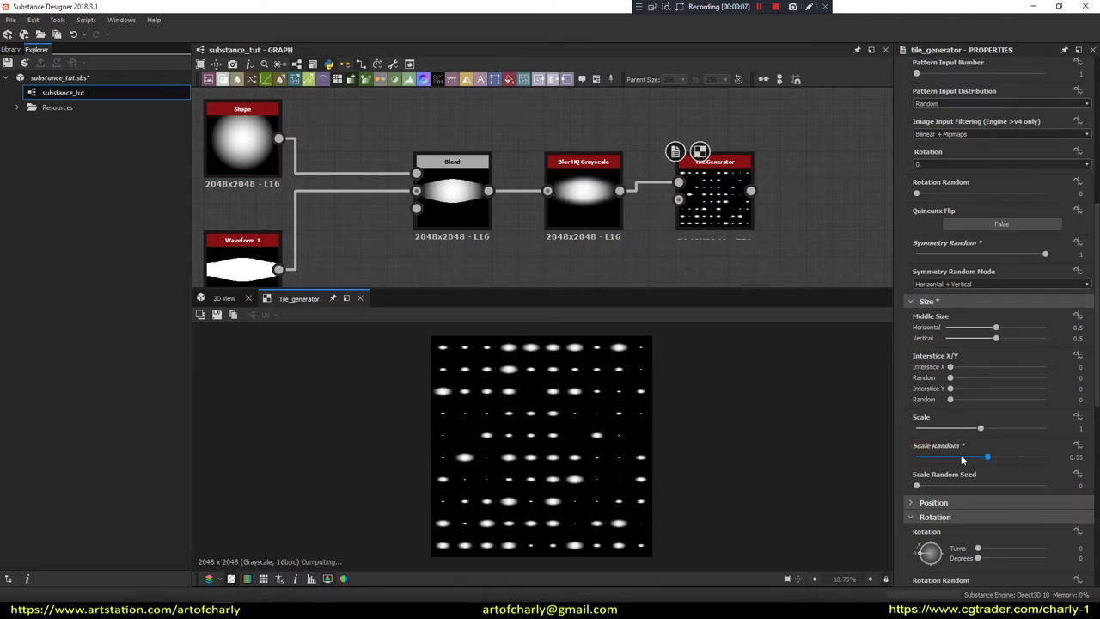
pyautogui.hotkey('ctrl', 'z')
pyautogui.moveTo(982, 428); pyautogui.dragTo(952, 435)
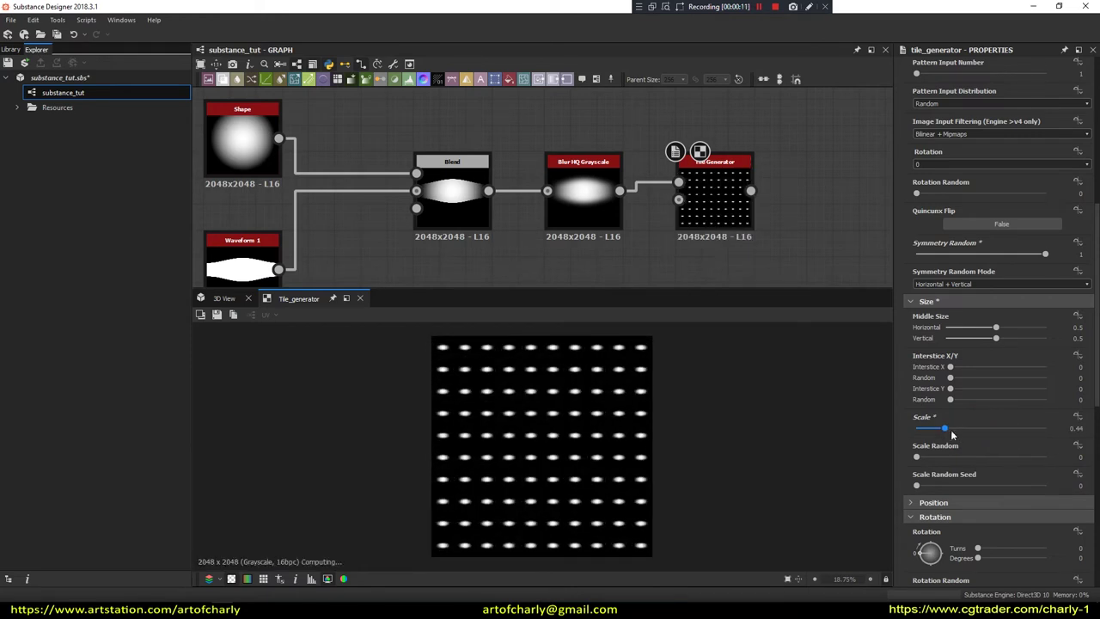
pyautogui.moveTo(945, 428); pyautogui.dragTo(998, 428)
pyautogui.moveTo(968, 346)
pyautogui.mouseDown()
pyautogui.moveTo(982, 419)
pyautogui.moveTo(937, 351)
pyautogui.mouseUp()
pyautogui.press('Escape')
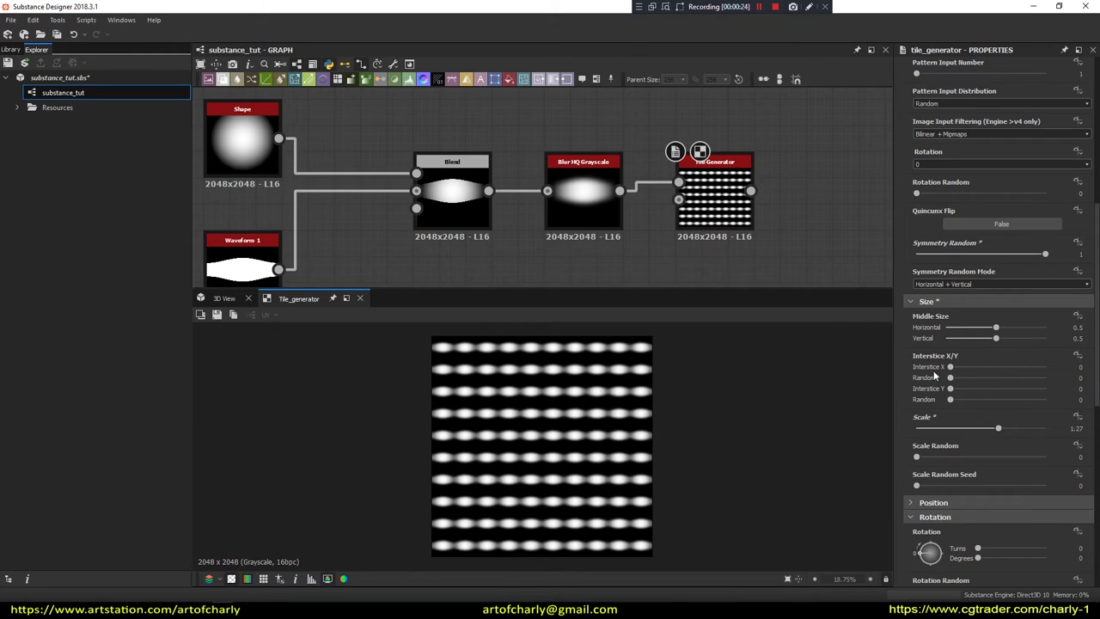
# - Set Interstice X to about 0.62, trying its Random slider then returning it to 0
pyautogui.moveTo(950, 367)
pyautogui.mouseDown()
pyautogui.moveTo(1025, 367)
pyautogui.moveTo(1009, 378)
pyautogui.mouseUp()
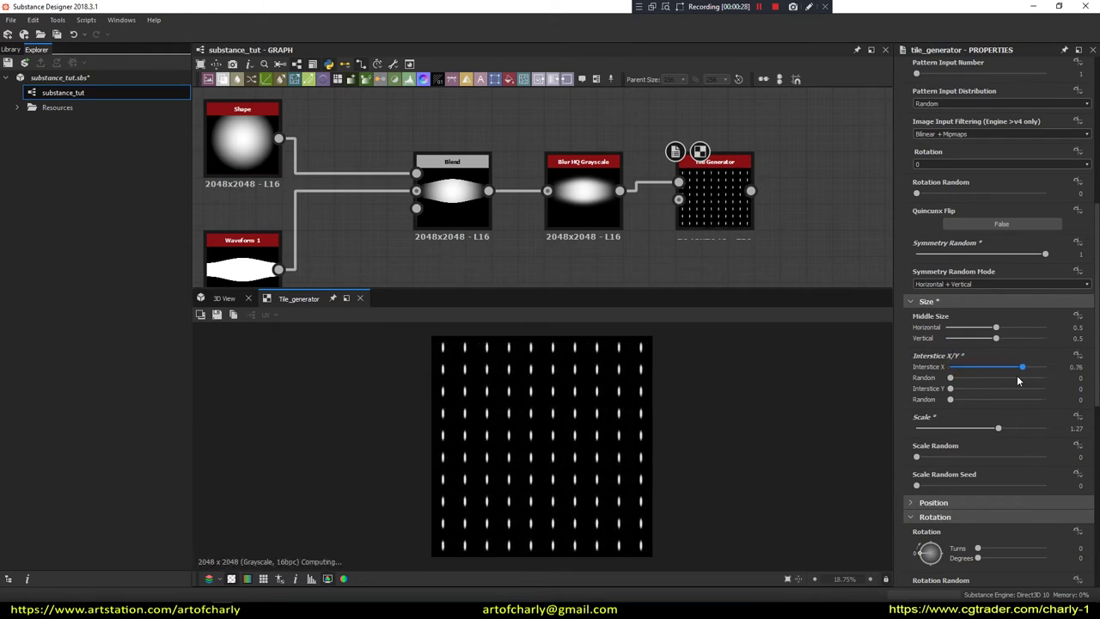
pyautogui.moveTo(951, 378); pyautogui.dragTo(1090, 391)
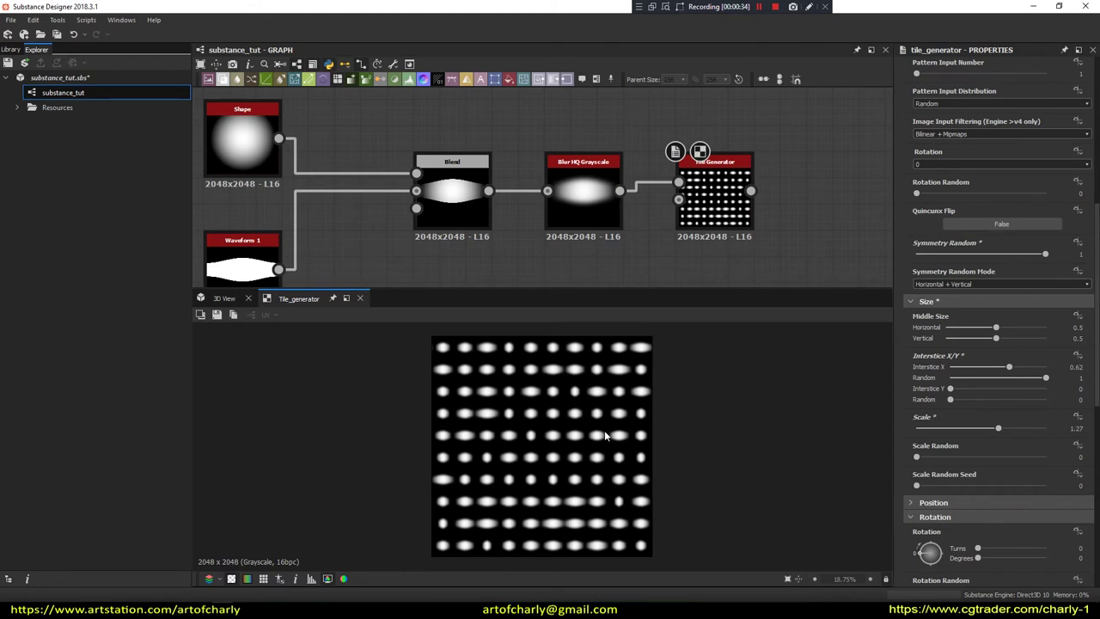
pyautogui.moveTo(1029, 378); pyautogui.dragTo(933, 378)
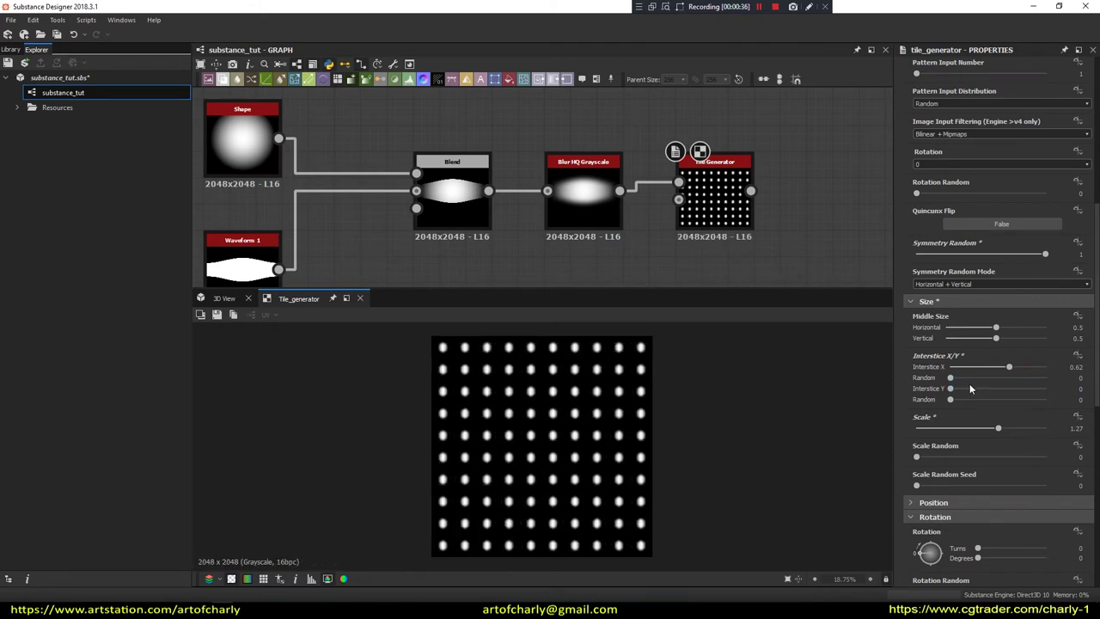
pyautogui.moveTo(1000, 366)
pyautogui.mouseDown()
pyautogui.moveTo(979, 367)
pyautogui.moveTo(1002, 392)
pyautogui.moveTo(1046, 400)
pyautogui.mouseUp()
# - Enlarge the tiles to Scale 2 with Scale Random 0.69
pyautogui.moveTo(995, 434); pyautogui.dragTo(1035, 428)
pyautogui.moveTo(916, 457); pyautogui.dragTo(1006, 457)
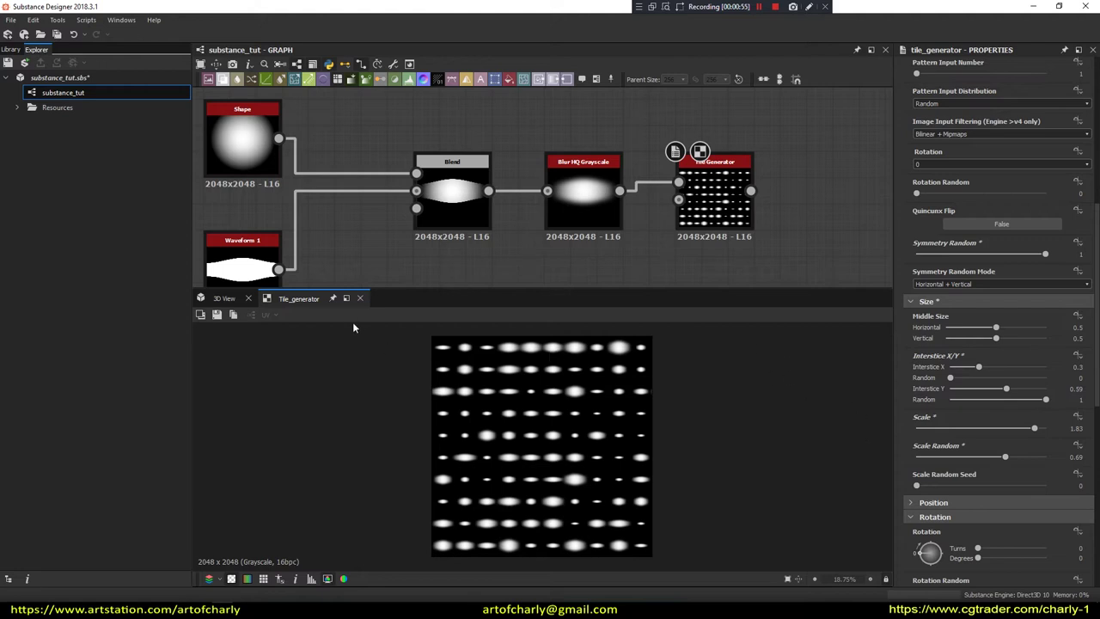
pyautogui.click(951, 378)
pyautogui.moveTo(970, 428); pyautogui.dragTo(1003, 429)
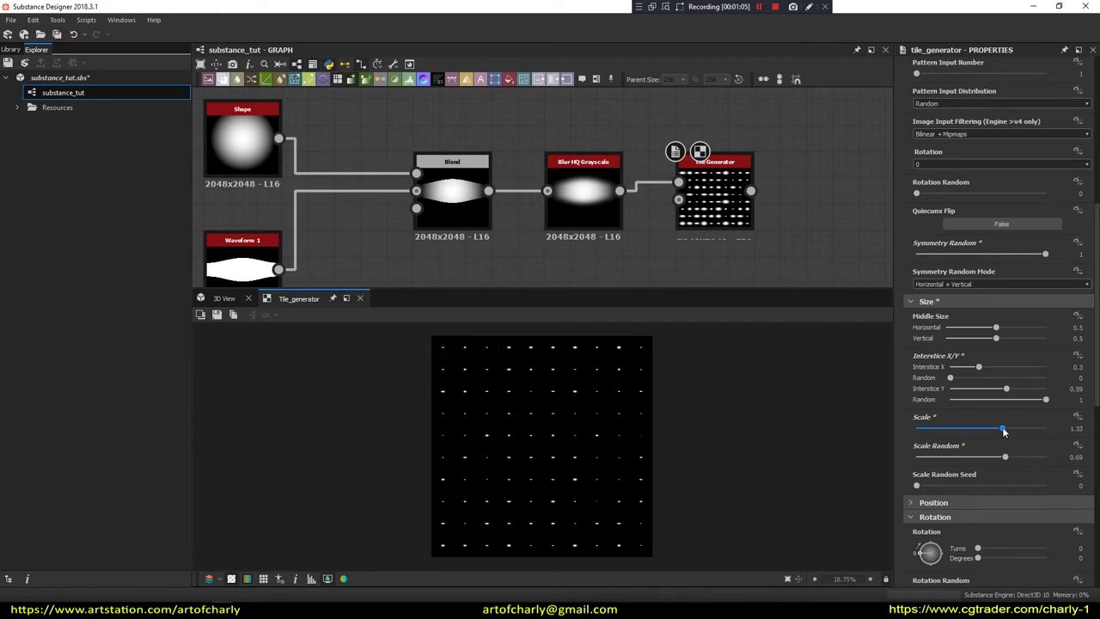
pyautogui.moveTo(1003, 429); pyautogui.dragTo(1045, 428)
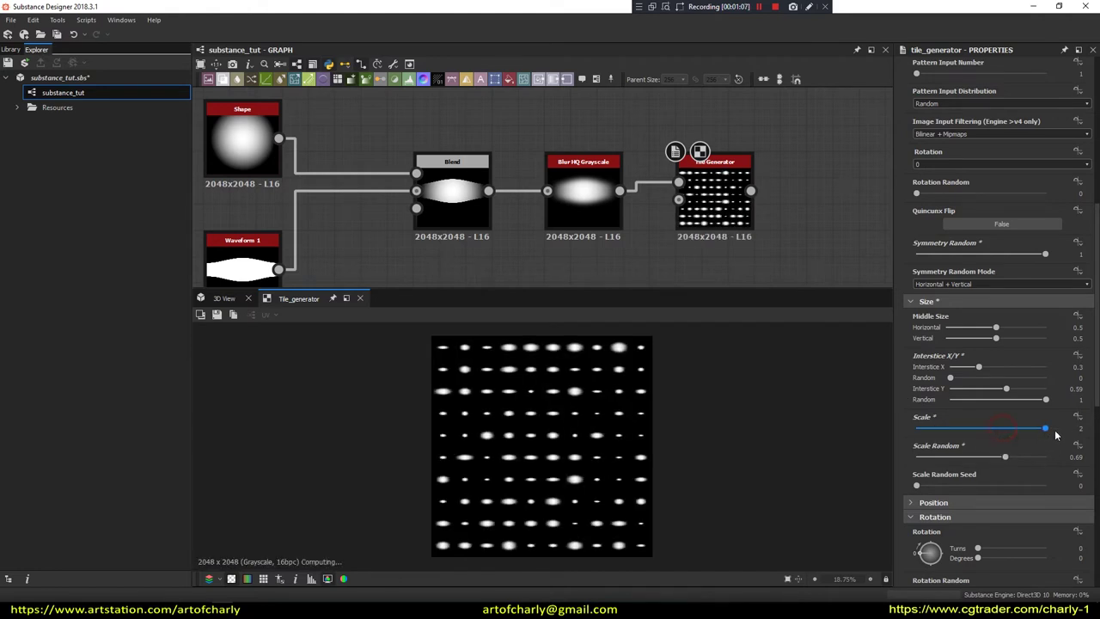
# - Try several Scale Random Seed values to reshuffle the random tile sizes
pyautogui.moveTo(917, 486); pyautogui.dragTo(972, 486)
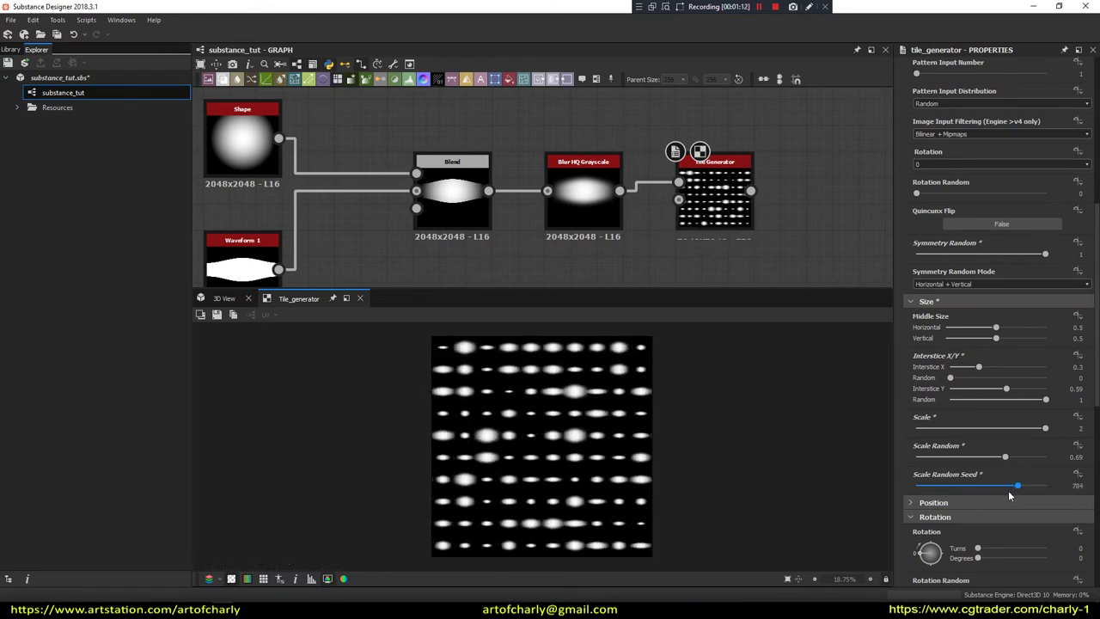
pyautogui.moveTo(981, 495); pyautogui.dragTo(971, 487)
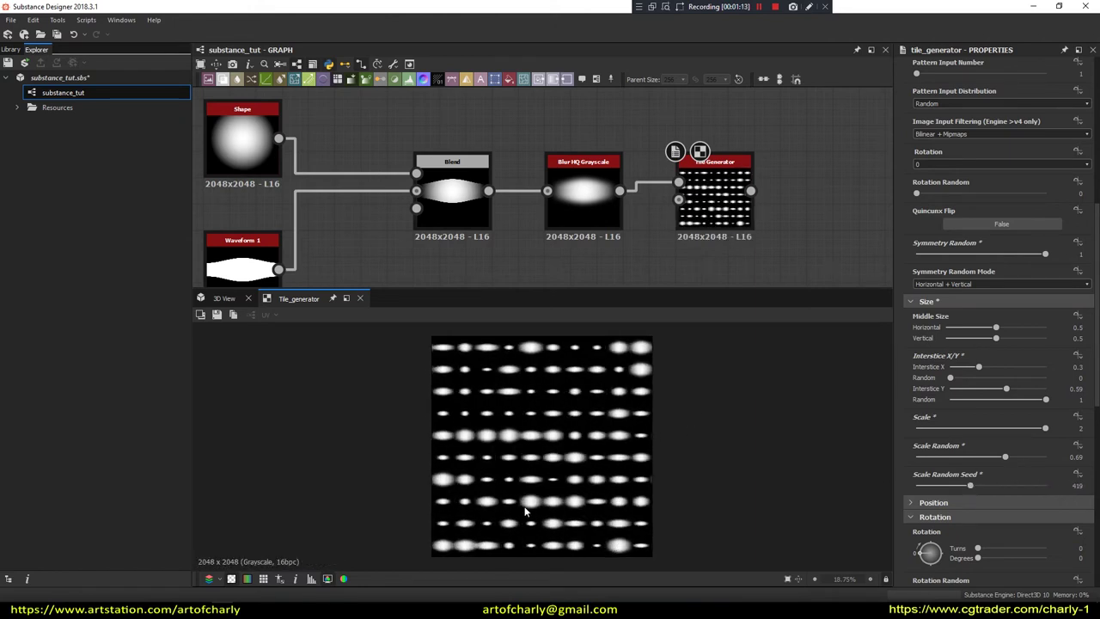
pyautogui.scroll(-3, 983, 460)
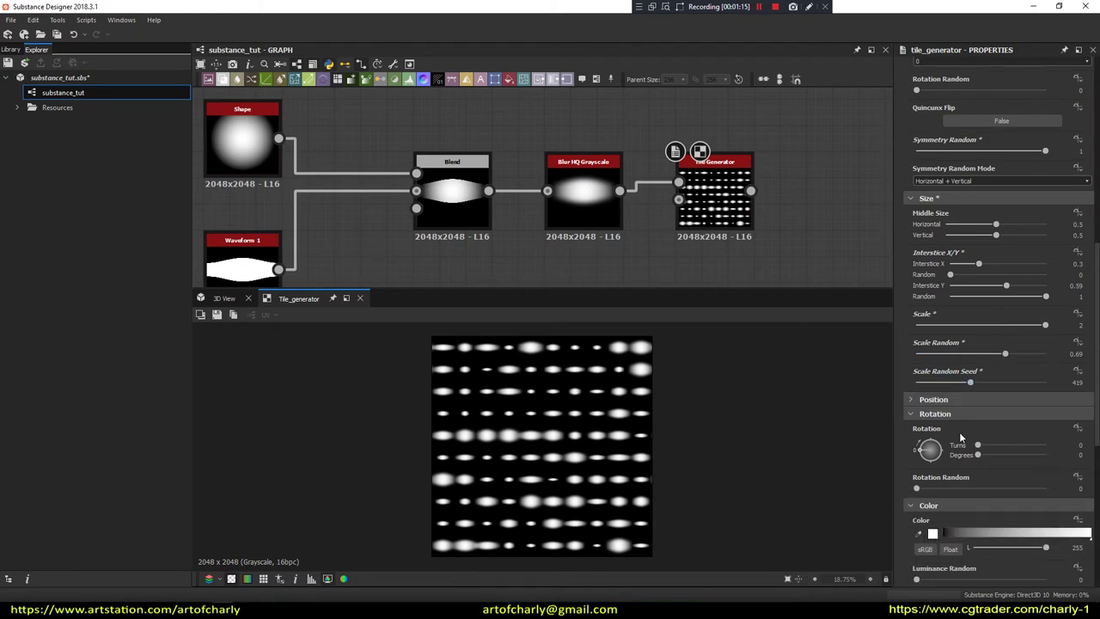
pyautogui.moveTo(970, 386); pyautogui.dragTo(1048, 382)
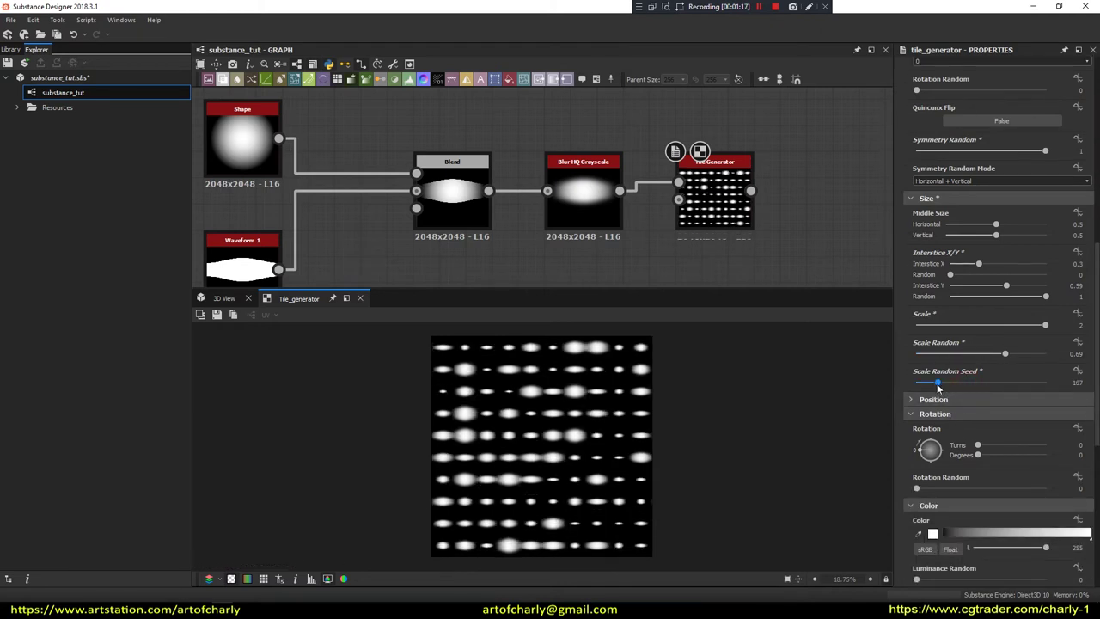
pyautogui.moveTo(1048, 382); pyautogui.dragTo(869, 388)
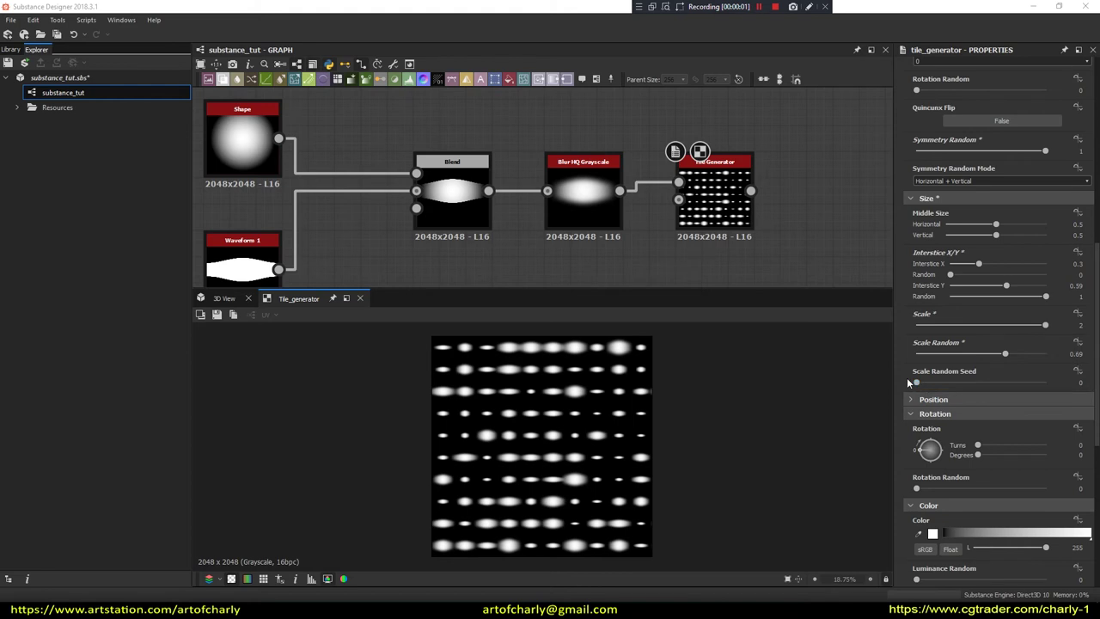
pyautogui.moveTo(917, 382)
pyautogui.mouseDown()
pyautogui.moveTo(986, 391)
pyautogui.moveTo(853, 402)
pyautogui.mouseUp()
pyautogui.moveTo(916, 383); pyautogui.dragTo(1026, 383)
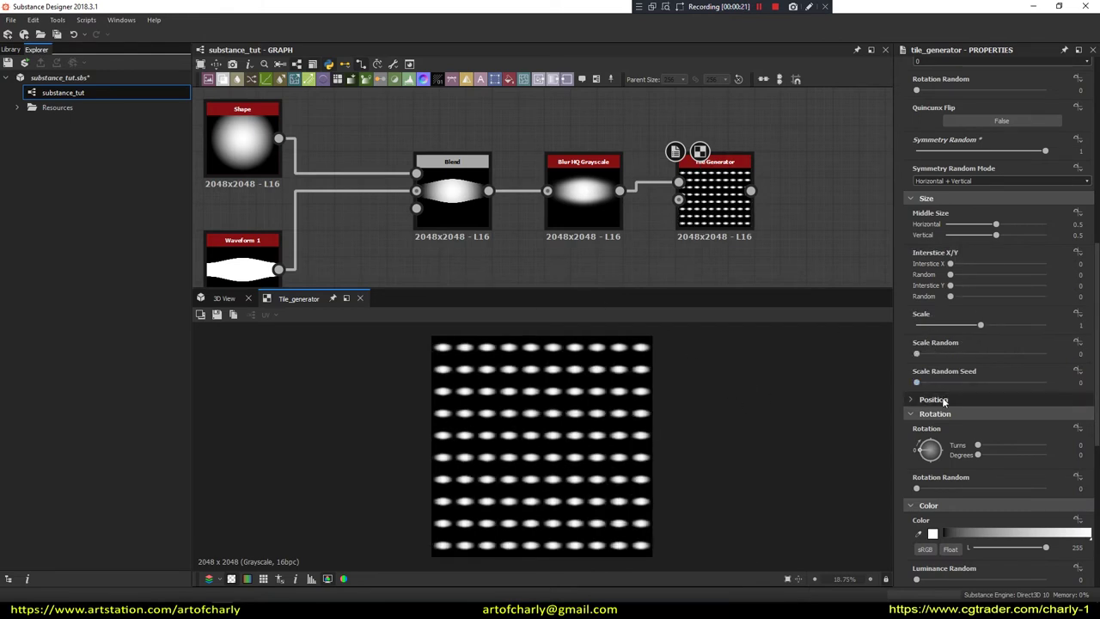
pyautogui.click(935, 400)
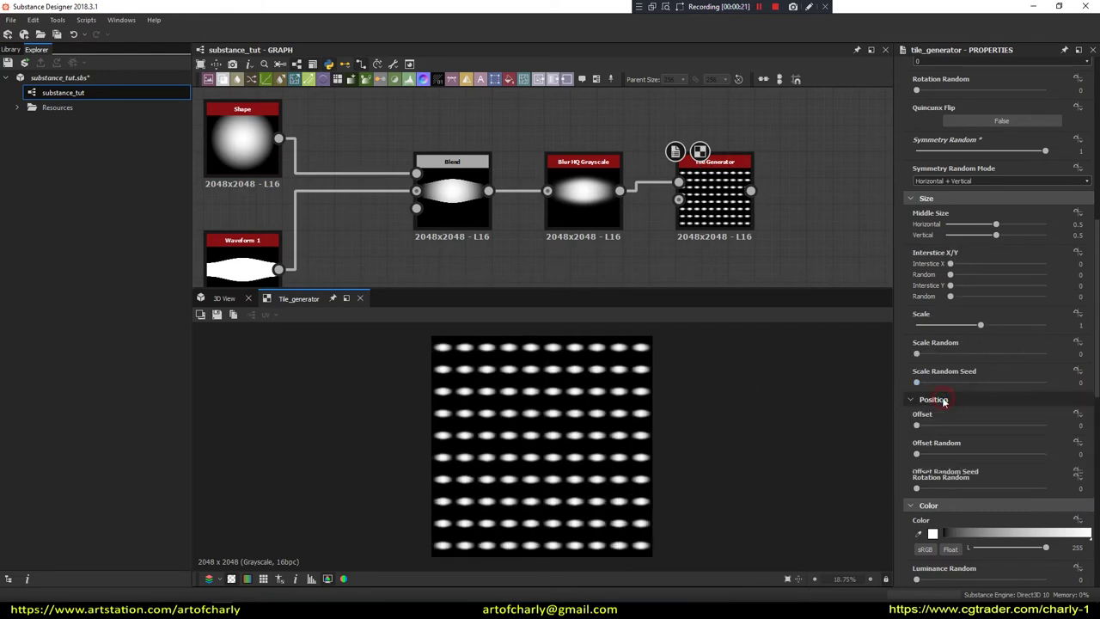
# - Try the row Offset, then set Offset Random to 0.37
pyautogui.scroll(-2, 943, 400)
pyautogui.scroll(-2, 943, 398)
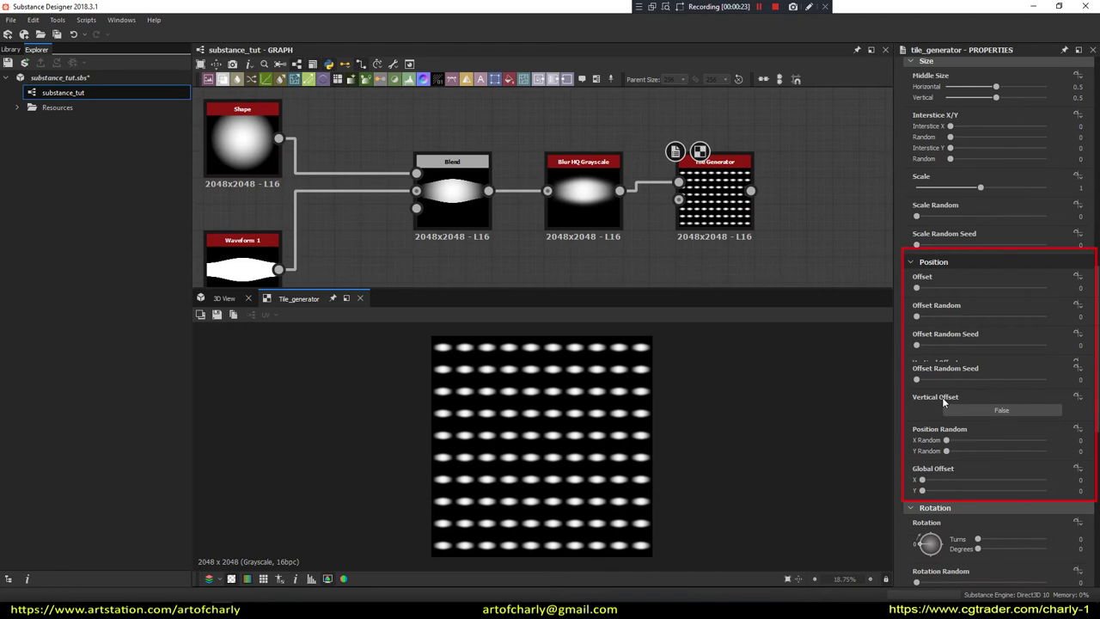
pyautogui.moveTo(916, 288)
pyautogui.mouseDown()
pyautogui.moveTo(1023, 292)
pyautogui.moveTo(925, 298)
pyautogui.mouseUp()
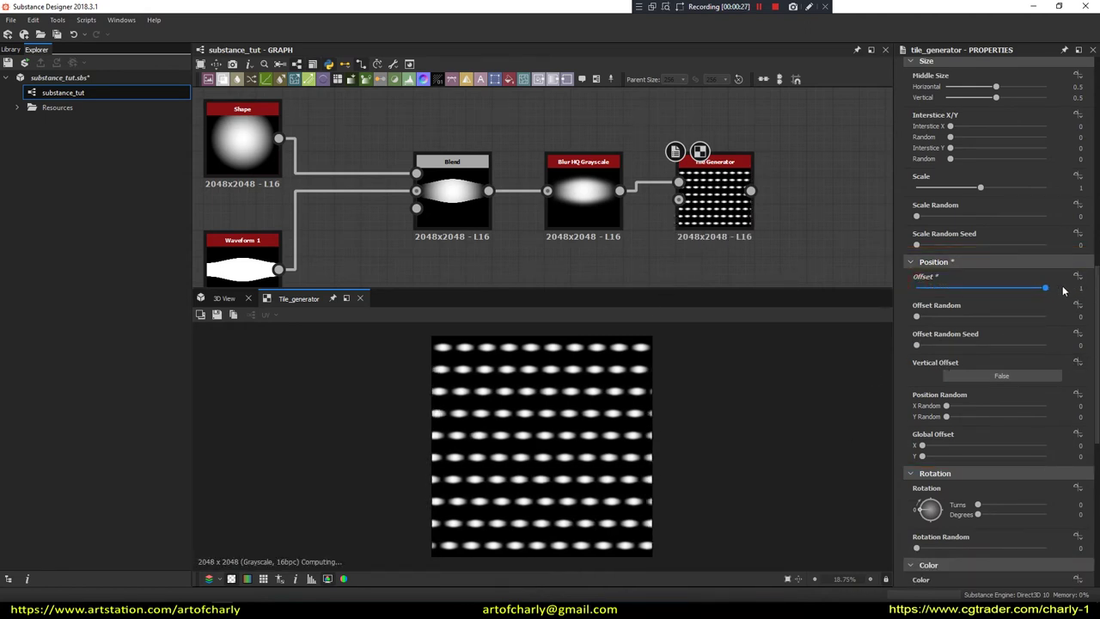
pyautogui.moveTo(925, 297)
pyautogui.mouseDown()
pyautogui.moveTo(980, 294)
pyautogui.moveTo(901, 302)
pyautogui.mouseUp()
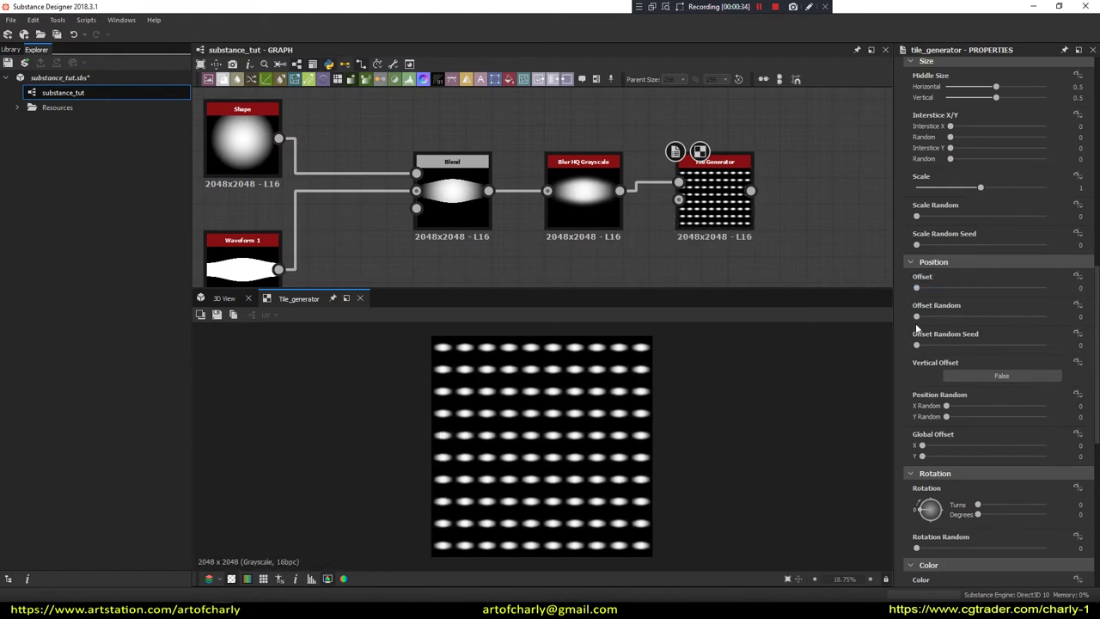
pyautogui.moveTo(916, 316)
pyautogui.mouseDown()
pyautogui.moveTo(1018, 310)
pyautogui.moveTo(878, 321)
pyautogui.moveTo(967, 344)
pyautogui.mouseUp()
pyautogui.moveTo(917, 317)
pyautogui.mouseDown()
pyautogui.moveTo(964, 316)
pyautogui.moveTo(989, 346)
pyautogui.moveTo(871, 344)
pyautogui.mouseUp()
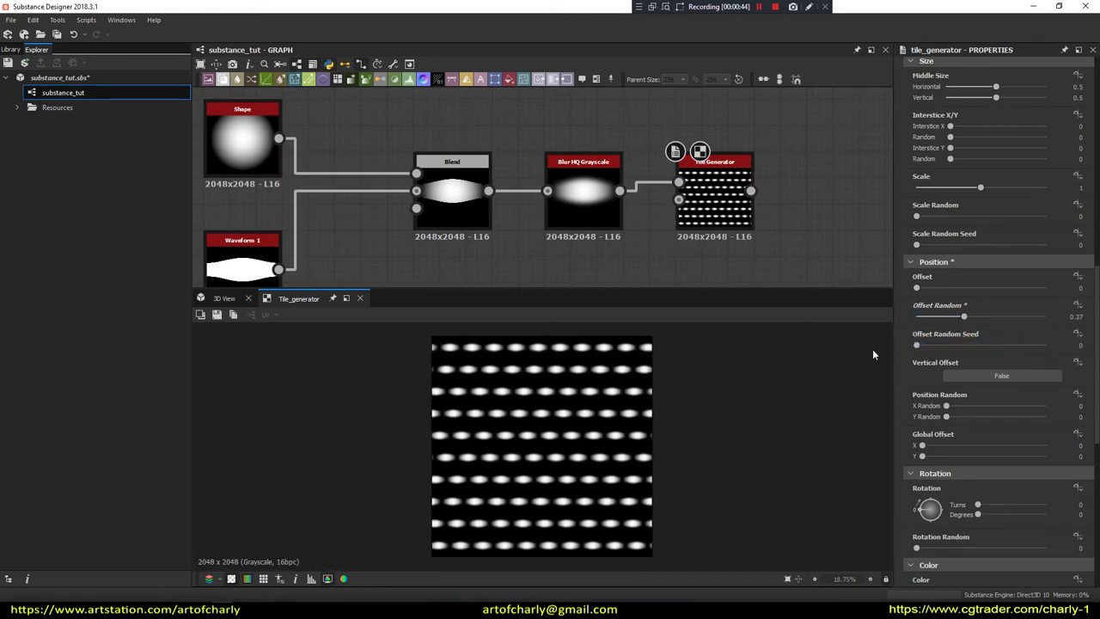
# - Toggle Vertical Offset on and off, test position jitter and Global Offset Y, then collapse Position
pyautogui.click(977, 378)
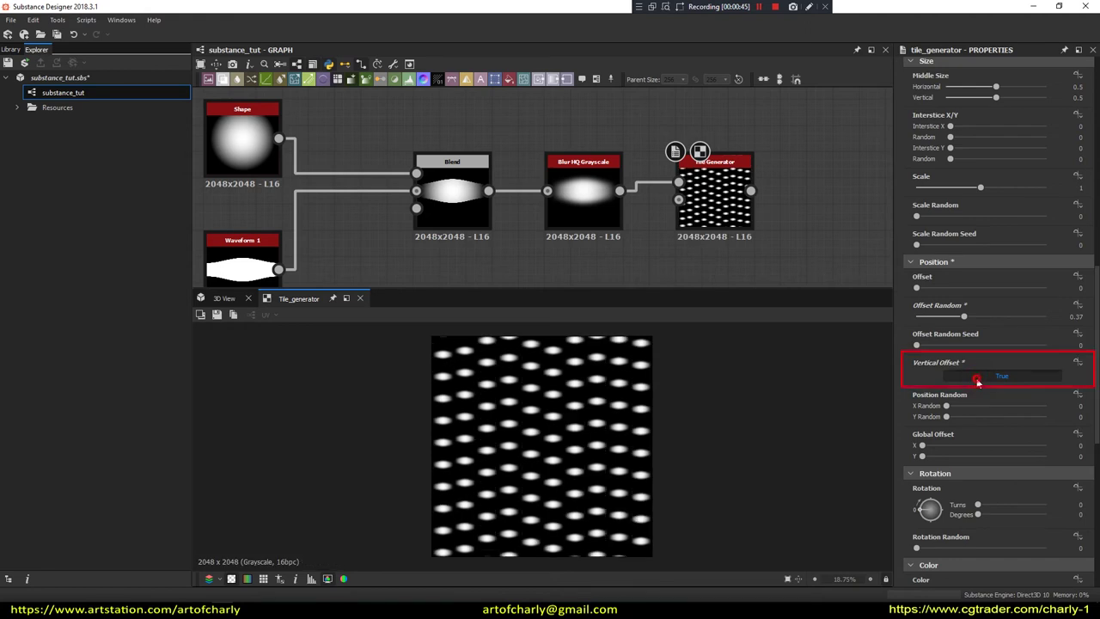
pyautogui.click(978, 379)
pyautogui.click(977, 379)
pyautogui.click(979, 381)
pyautogui.click(978, 381)
pyautogui.click(978, 381)
pyautogui.moveTo(947, 406)
pyautogui.mouseDown()
pyautogui.moveTo(933, 414)
pyautogui.moveTo(961, 420)
pyautogui.moveTo(941, 418)
pyautogui.moveTo(965, 442)
pyautogui.moveTo(1022, 437)
pyautogui.moveTo(919, 438)
pyautogui.mouseUp()
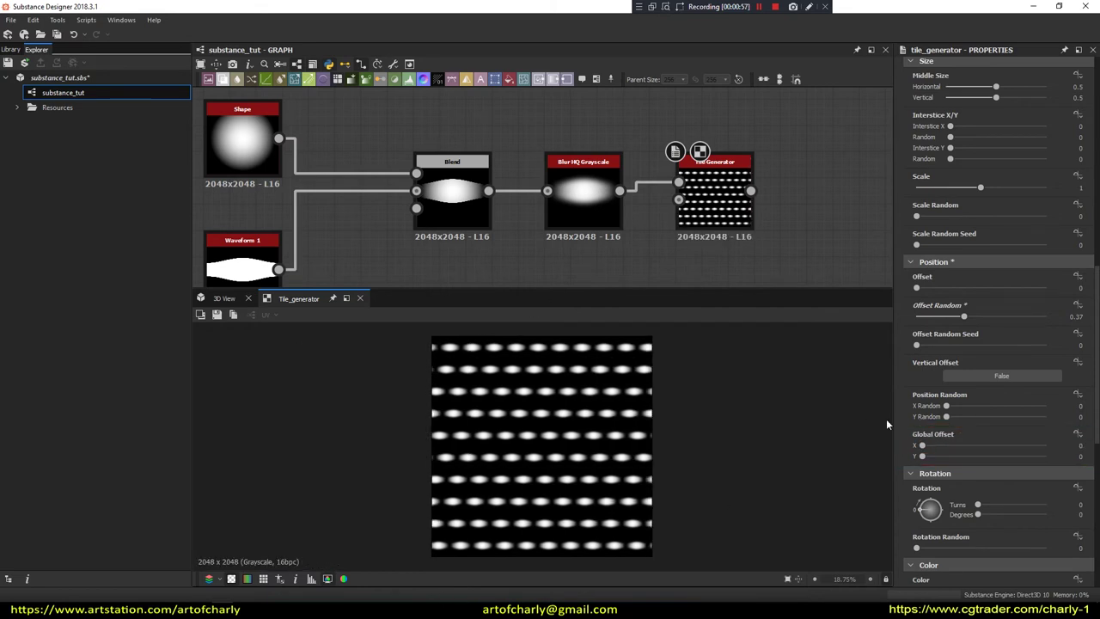
pyautogui.moveTo(923, 456)
pyautogui.mouseDown()
pyautogui.moveTo(1019, 454)
pyautogui.moveTo(909, 467)
pyautogui.mouseUp()
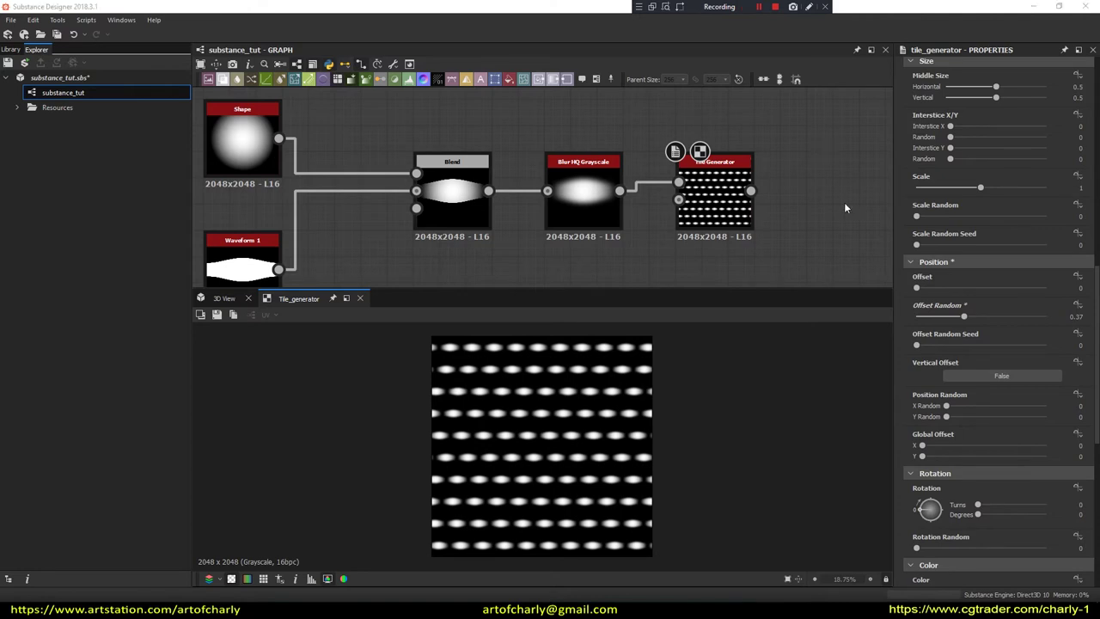
pyautogui.click(937, 263)
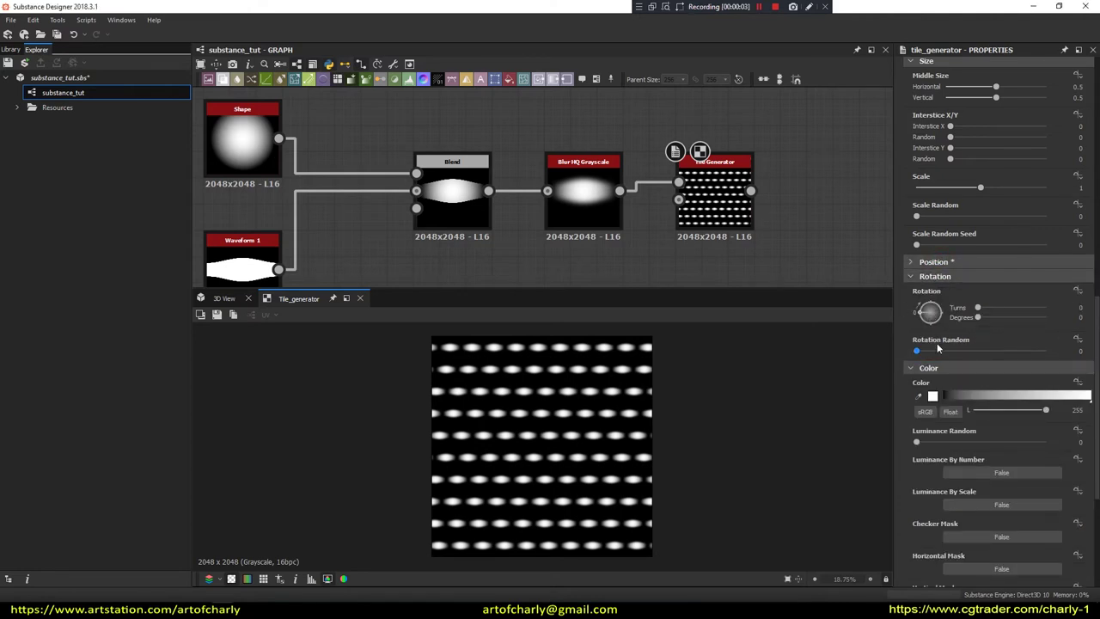
# - Rotate the tiles 45° with Rotation Random about 0.63
pyautogui.moveTo(985, 309); pyautogui.dragTo(989, 307)
pyautogui.moveTo(919, 351); pyautogui.dragTo(997, 350)
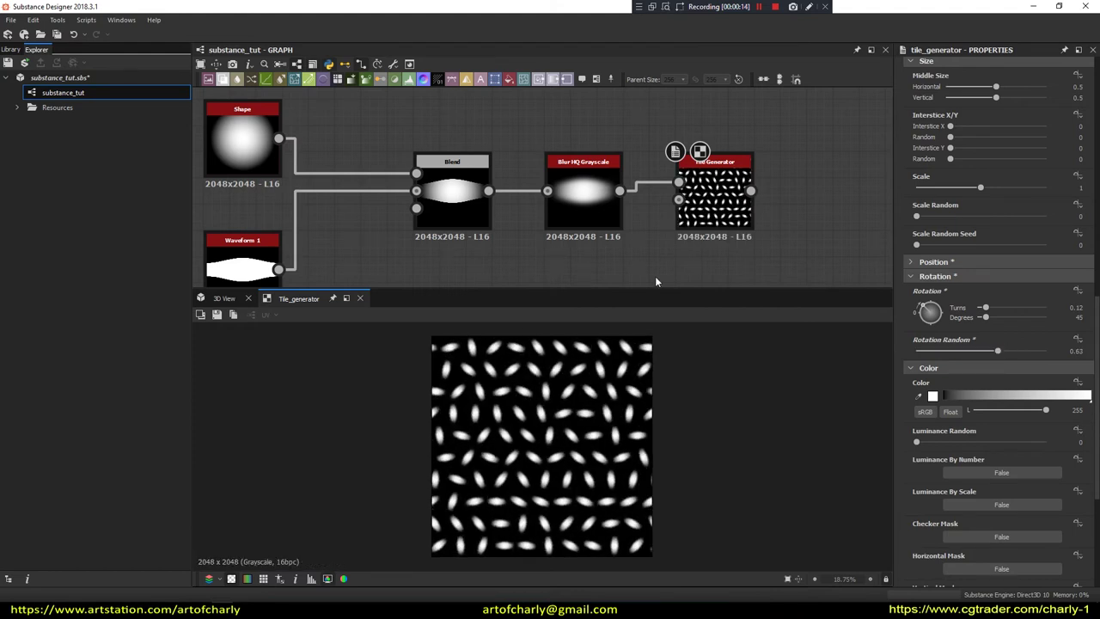
pyautogui.click(935, 397)
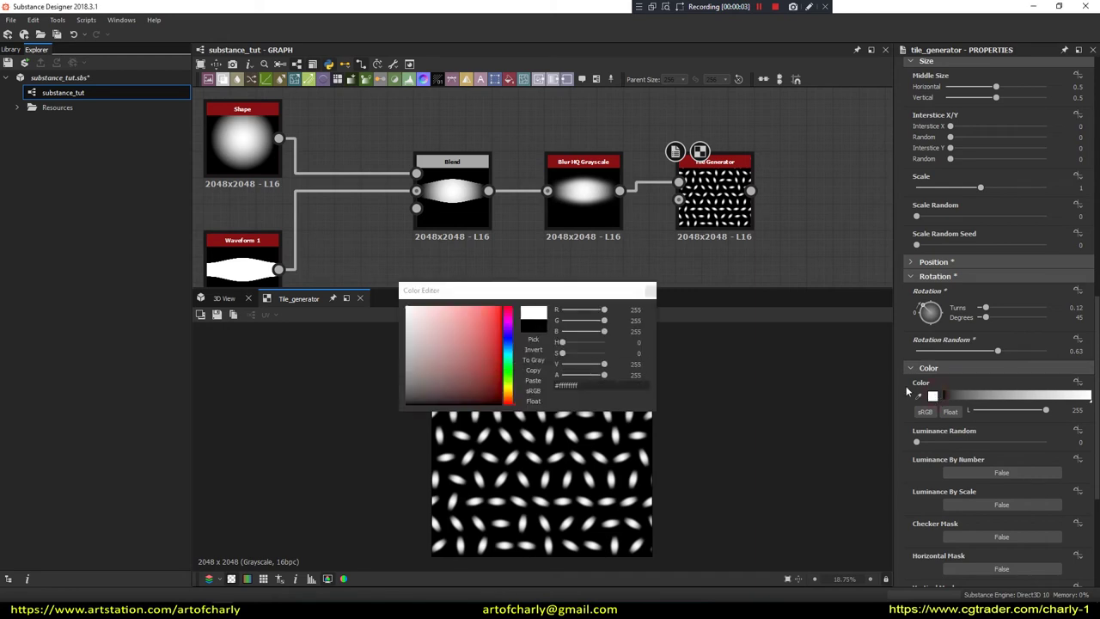
# - Try red, pale pink and deep red tile colours, then set the colour back to white
pyautogui.click(495, 311)
pyautogui.moveTo(442, 342); pyautogui.dragTo(429, 325)
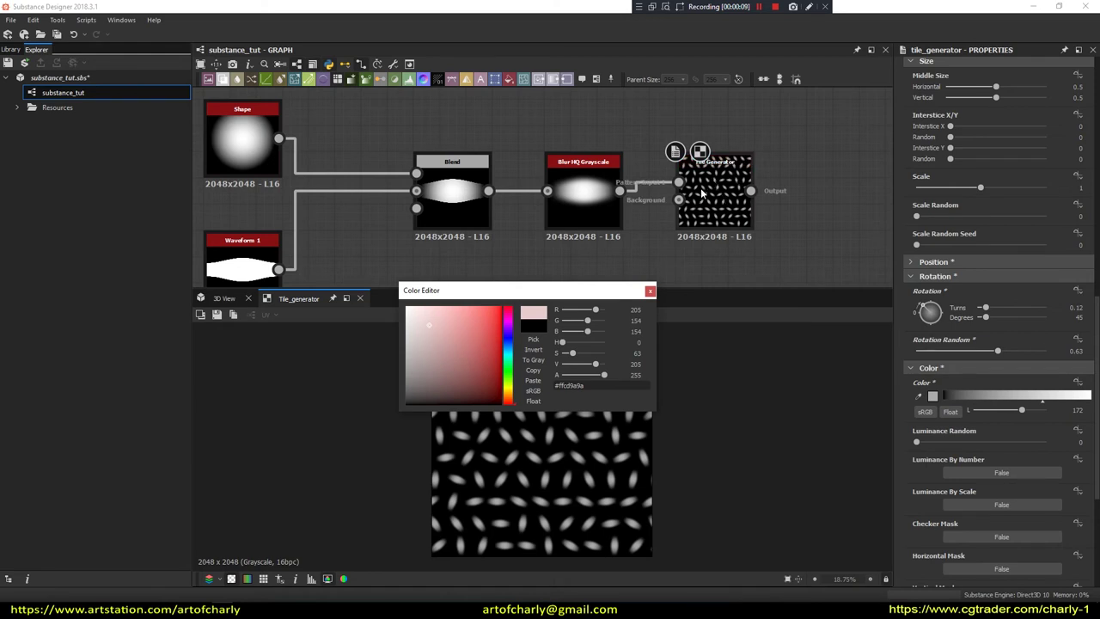
pyautogui.moveTo(438, 336); pyautogui.dragTo(468, 377)
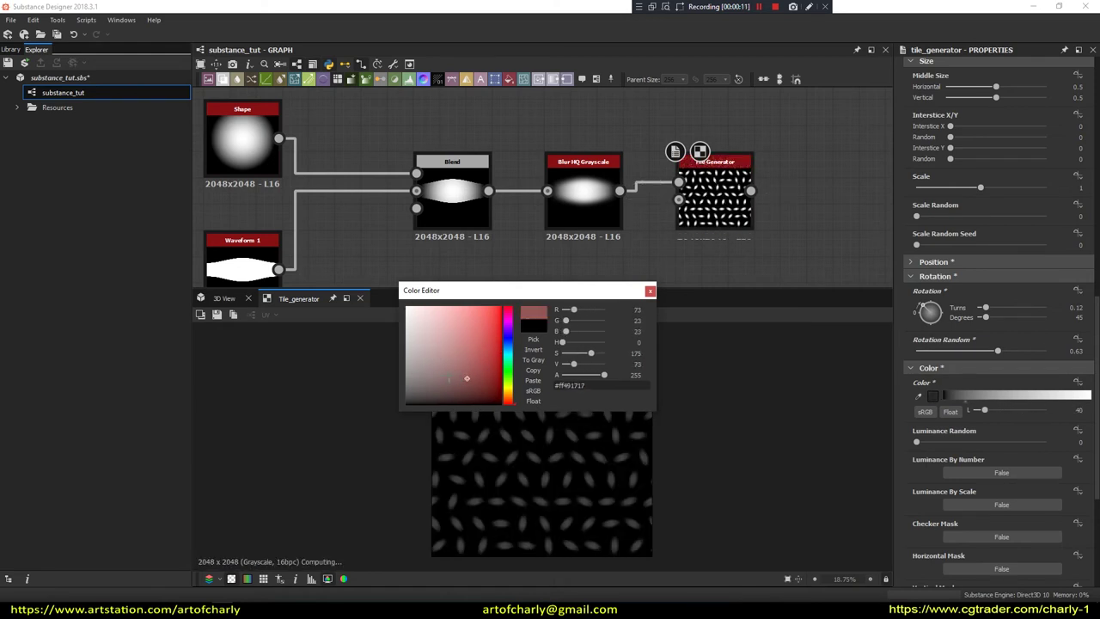
pyautogui.moveTo(442, 334); pyautogui.dragTo(406, 307)
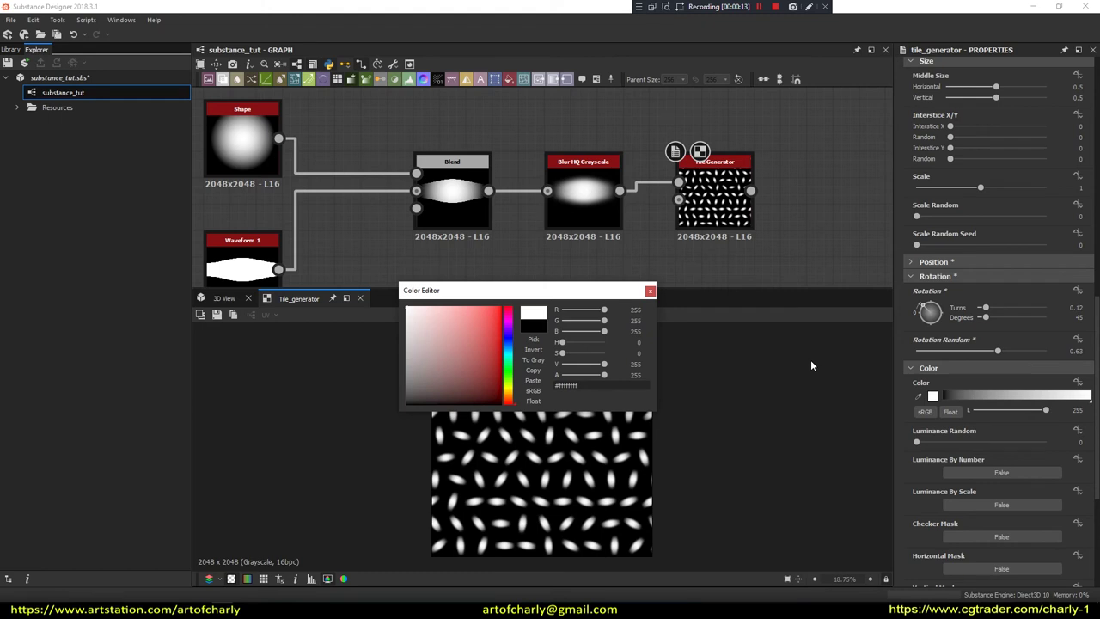
pyautogui.click(651, 292)
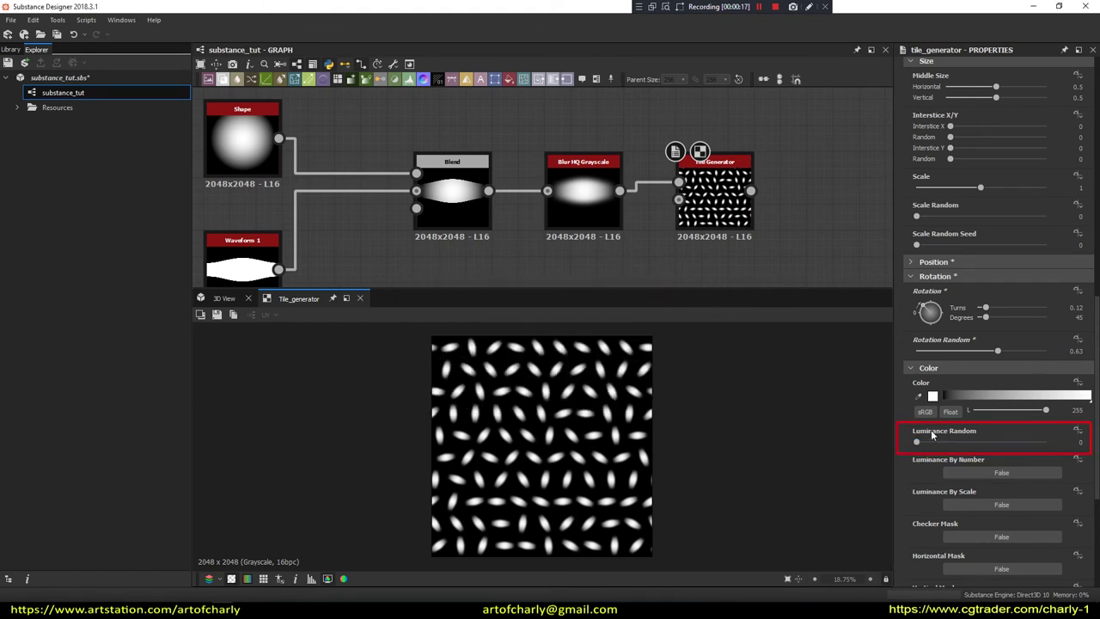
# - Test Luminance Random, then return it to 0
pyautogui.moveTo(916, 444)
pyautogui.mouseDown()
pyautogui.moveTo(1058, 455)
pyautogui.moveTo(1048, 444)
pyautogui.mouseUp()
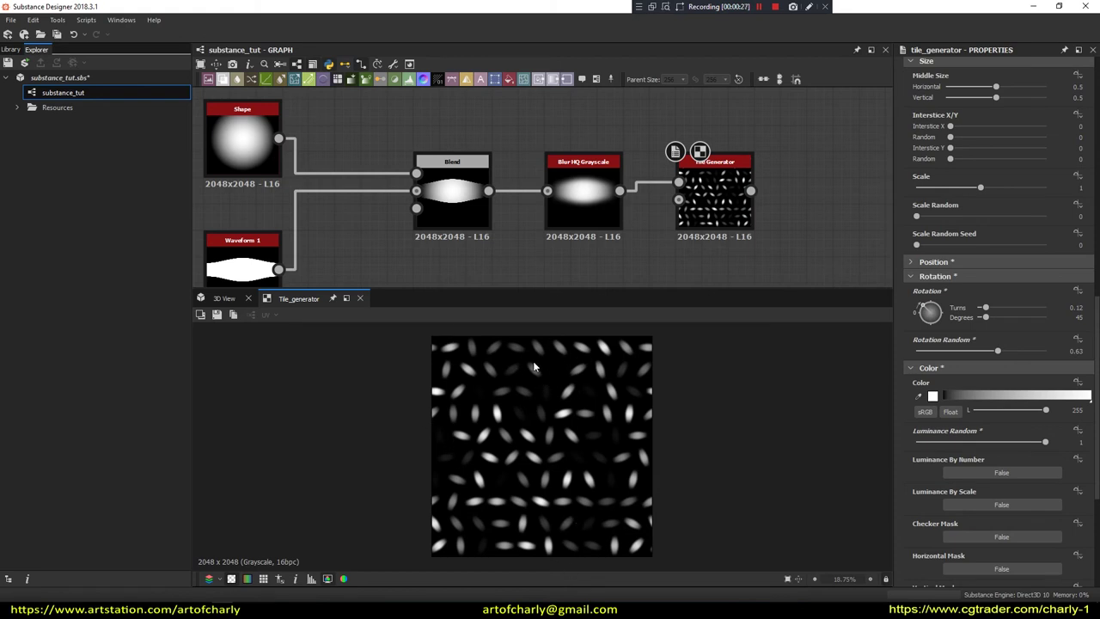
pyautogui.moveTo(1045, 442); pyautogui.dragTo(916, 442)
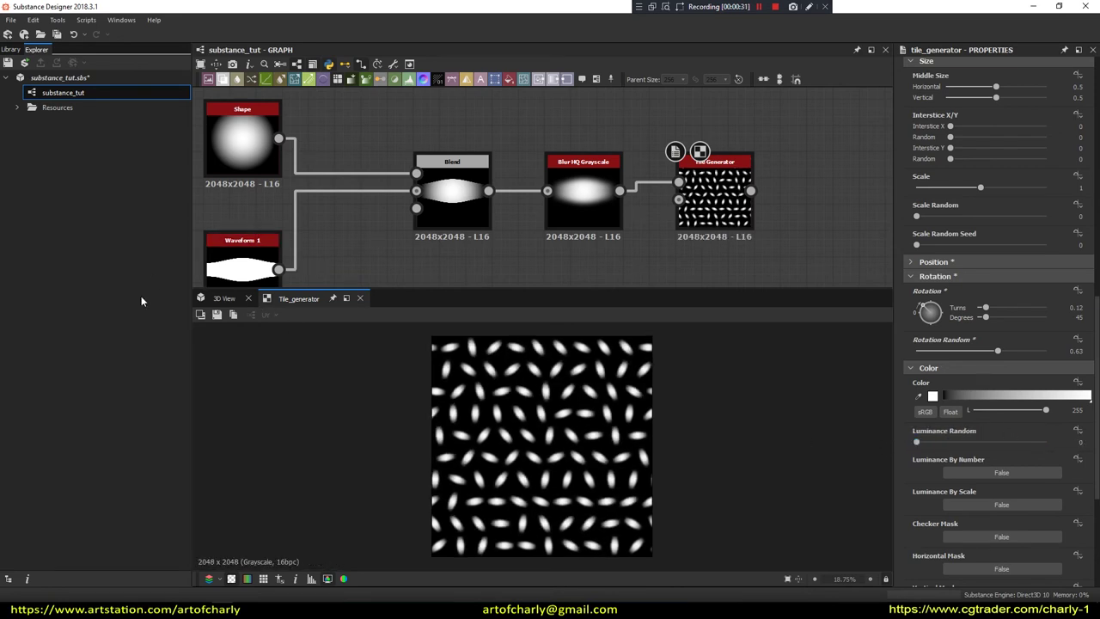
pyautogui.scroll(-5, 506, 174)
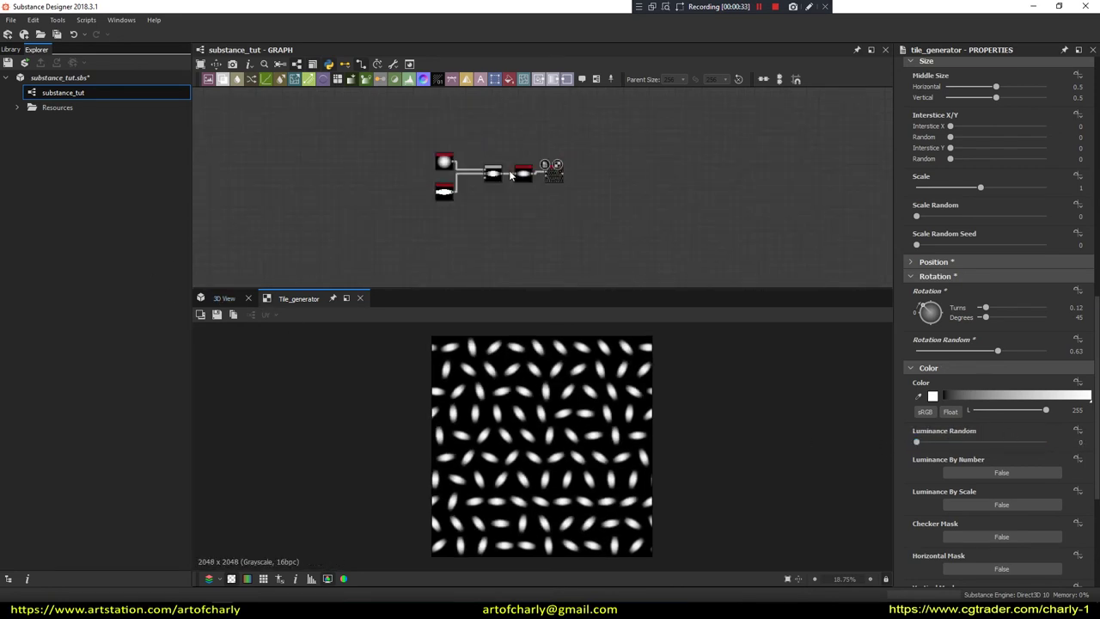
# - Preview on a high-resolution plane instead of the cube in the 3D view
pyautogui.scroll(3, 516, 210)
pyautogui.moveTo(521, 221); pyautogui.dragTo(185, 250, button='middle')
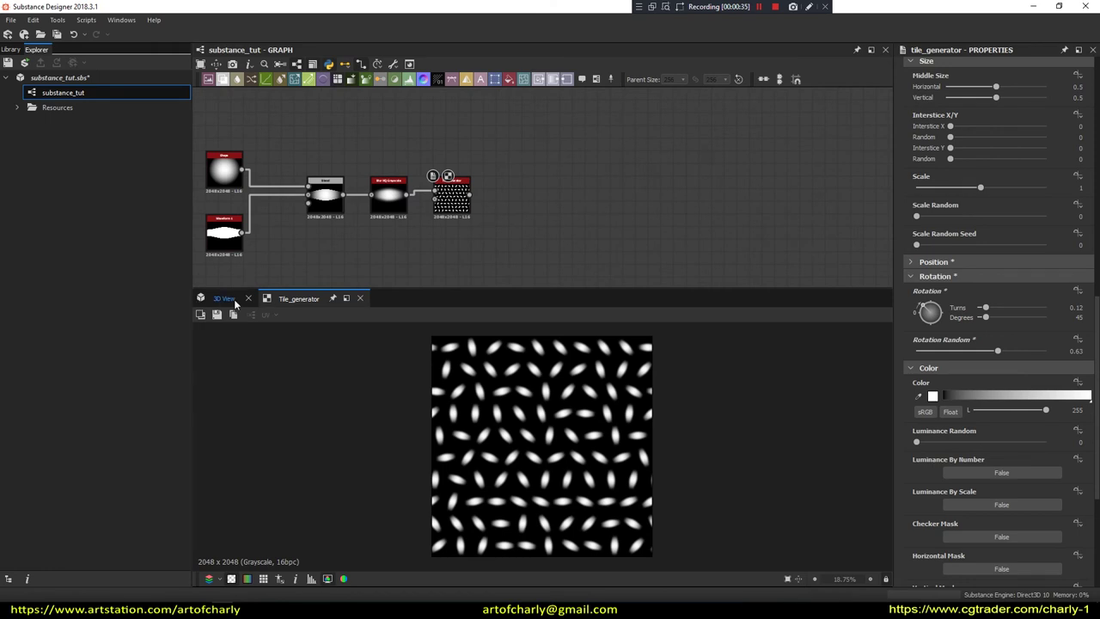
pyautogui.click(224, 299)
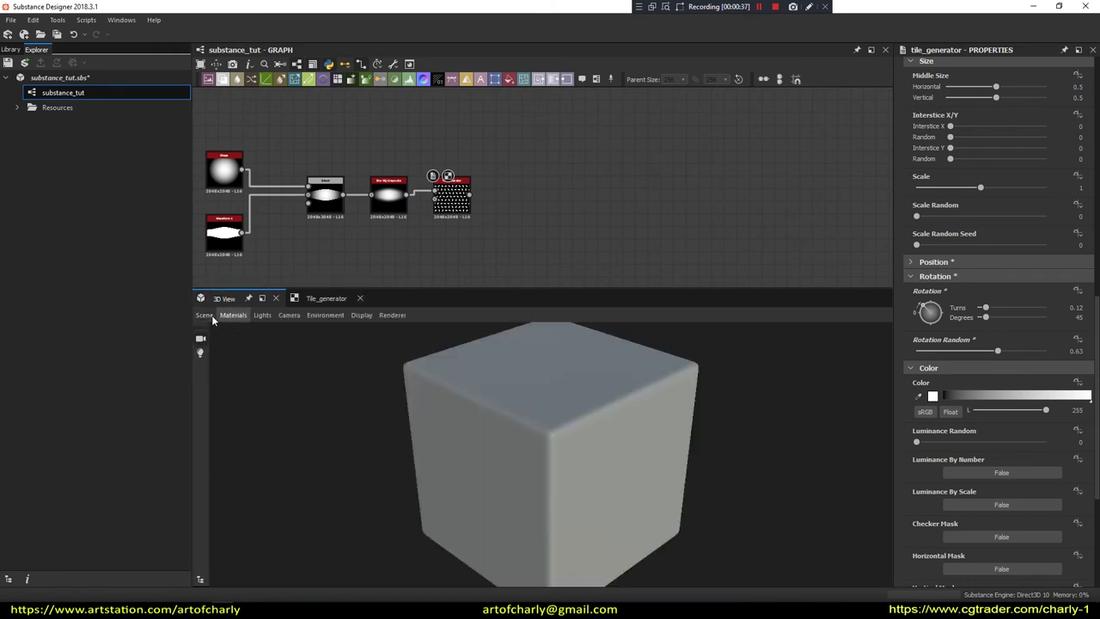
pyautogui.click(232, 317)
pyautogui.moveTo(204, 314)
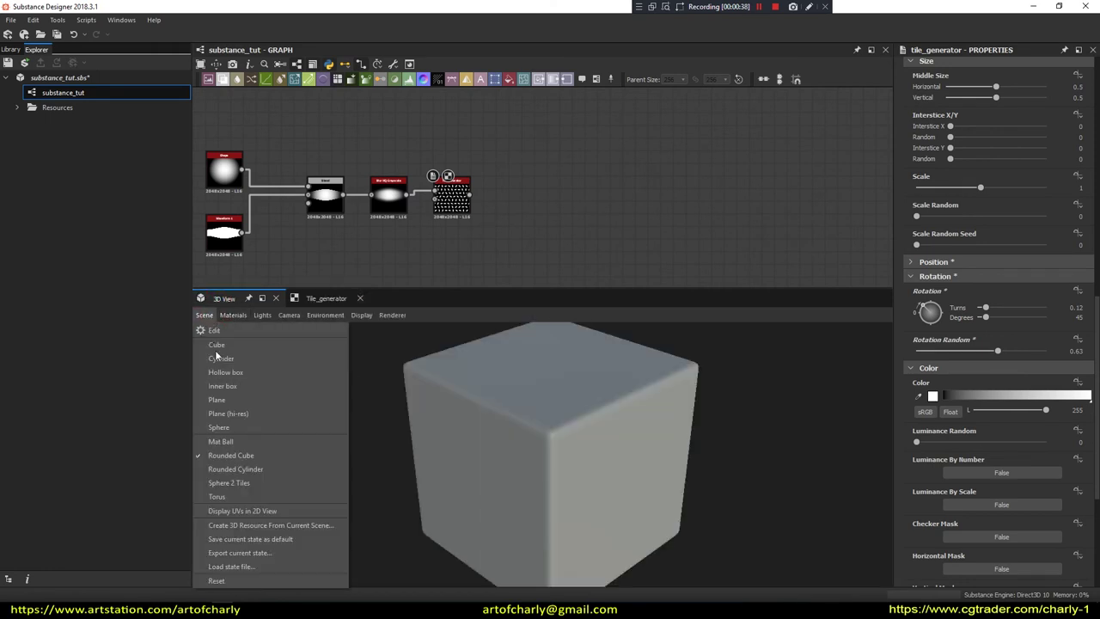
pyautogui.click(228, 413)
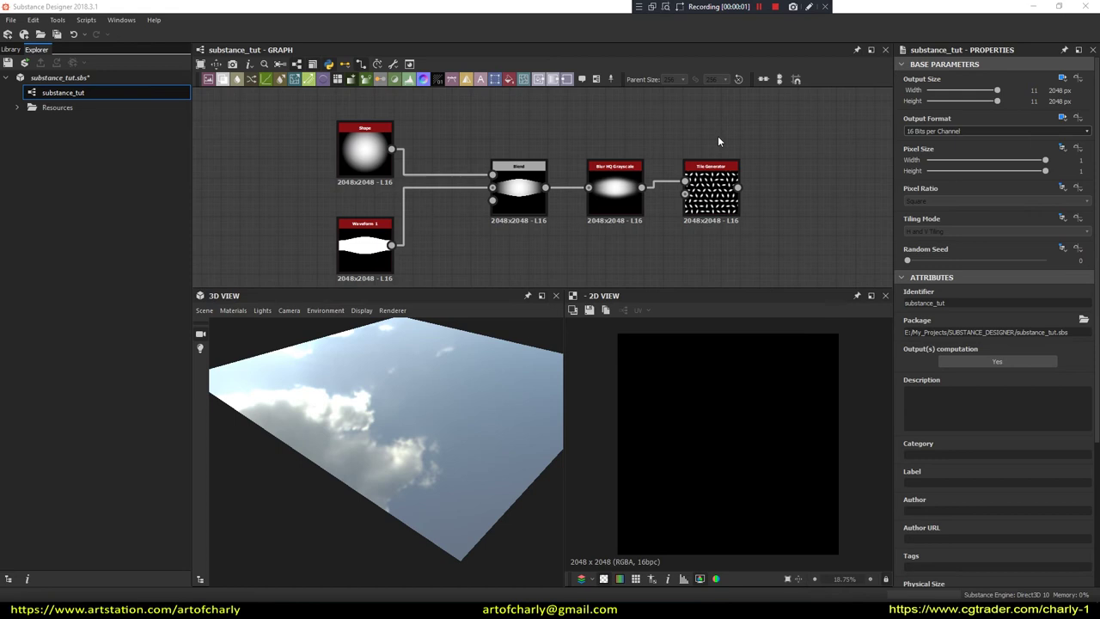
pyautogui.moveTo(718, 142); pyautogui.dragTo(463, 170, button='middle')
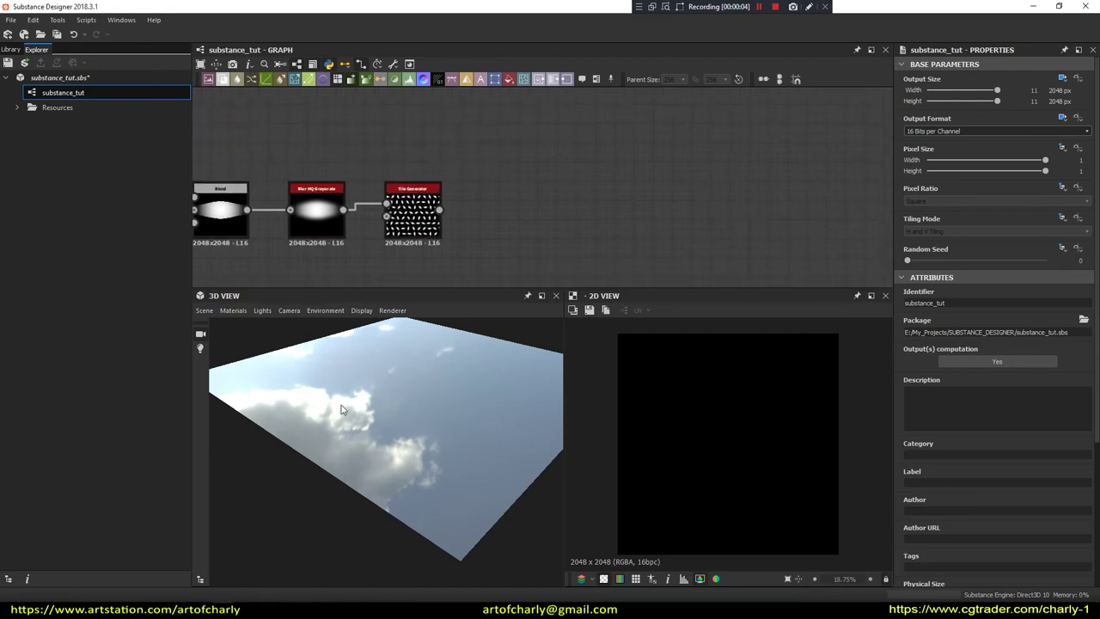
pyautogui.press('space')
# - Add a Base Material node and show it in both the 2D and 3D views
pyautogui.write('base')
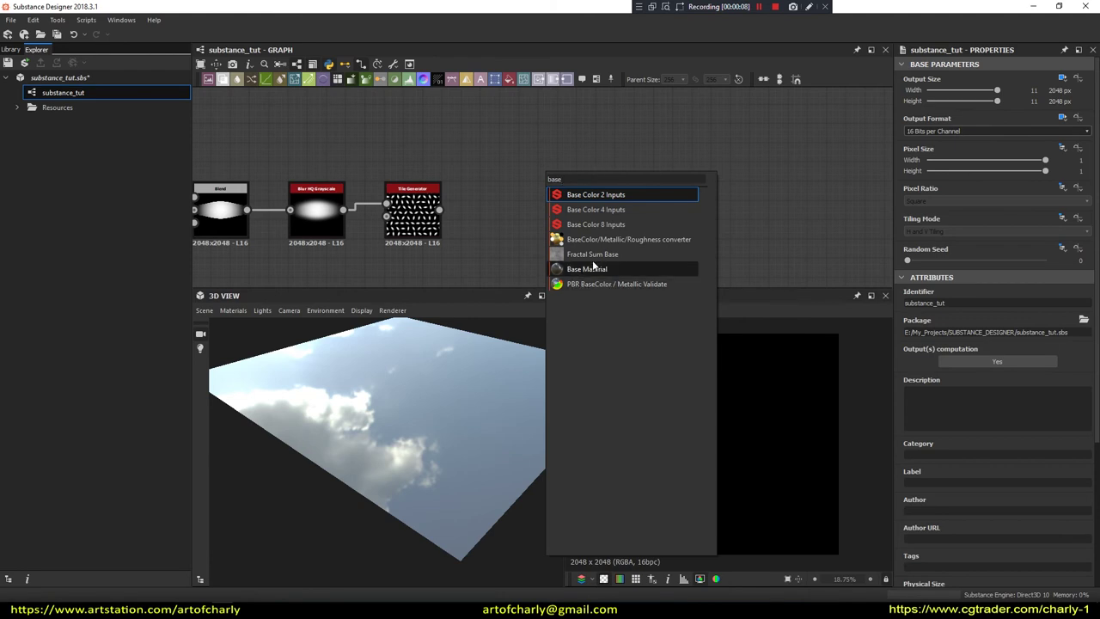
pyautogui.click(606, 270)
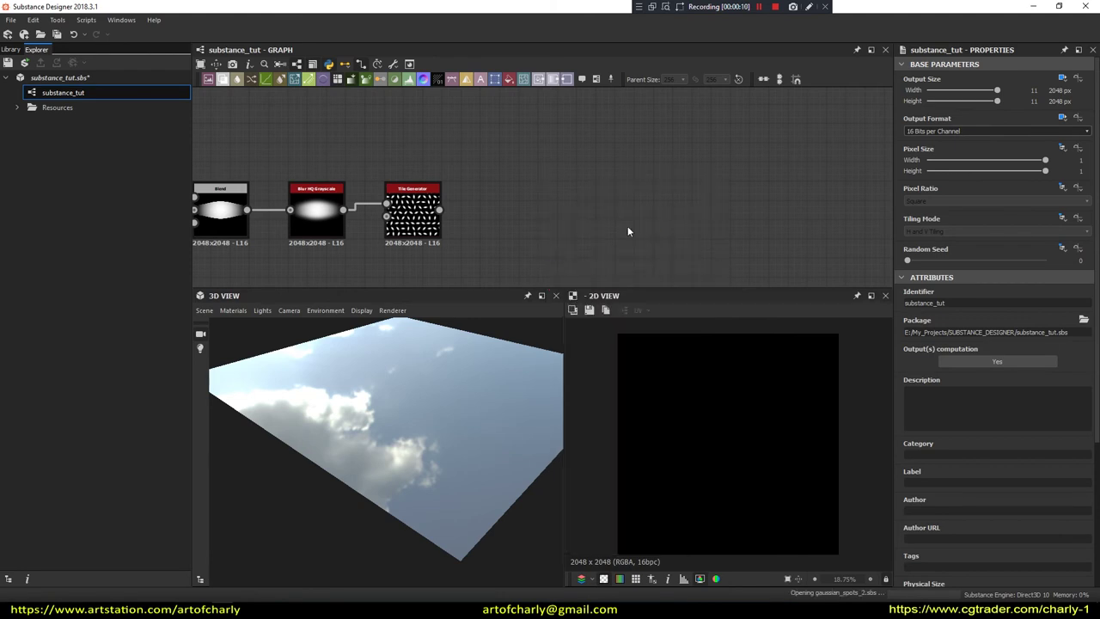
pyautogui.doubleClick(538, 165)
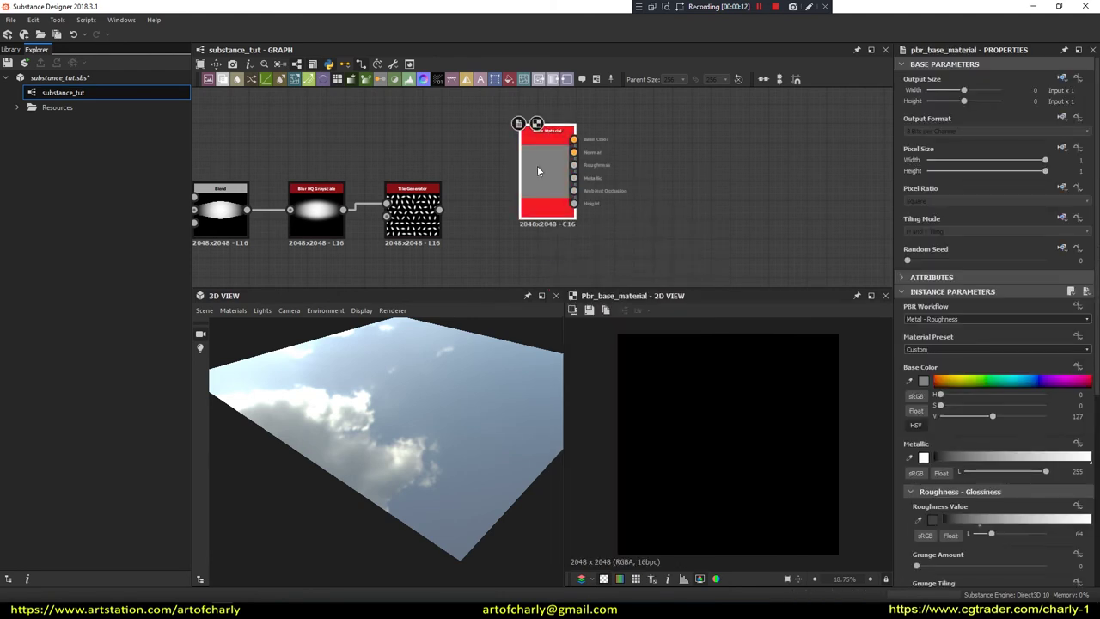
pyautogui.rightClick(556, 164)
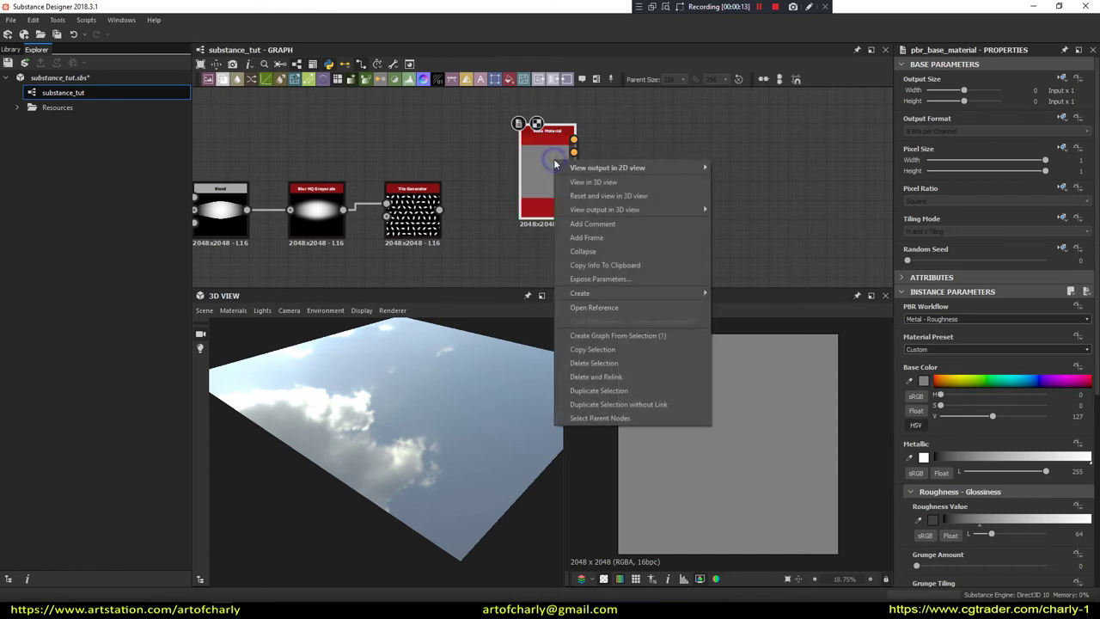
pyautogui.click(596, 182)
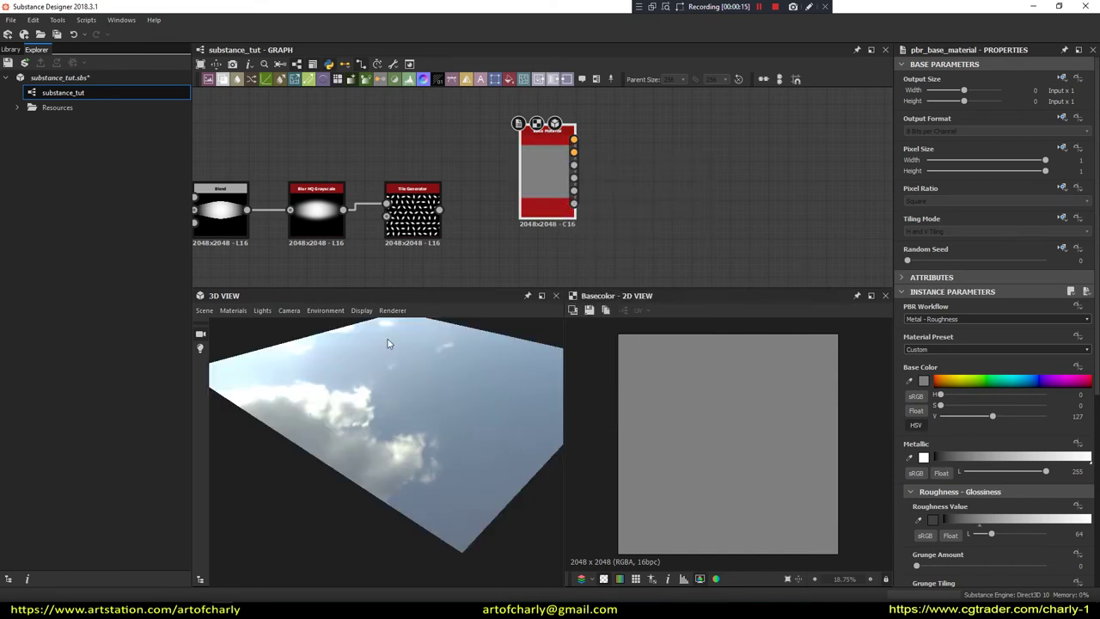
# - Orbit the plane and try the Roughness Value slider, returning it to maximum
pyautogui.moveTo(440, 399); pyautogui.dragTo(445, 418)
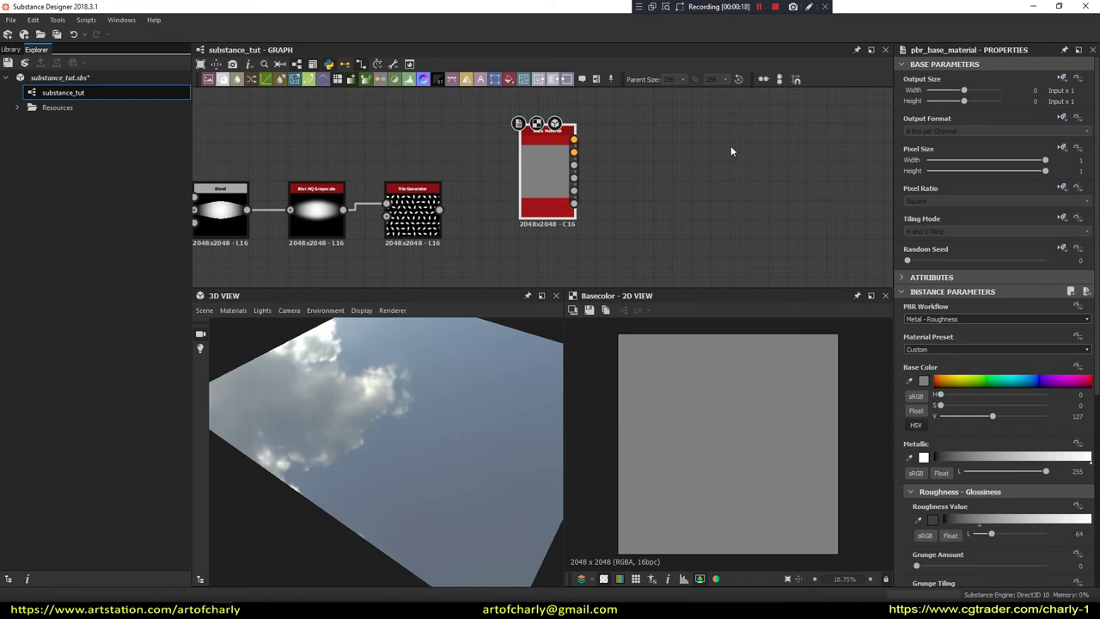
pyautogui.moveTo(380, 467); pyautogui.dragTo(388, 445)
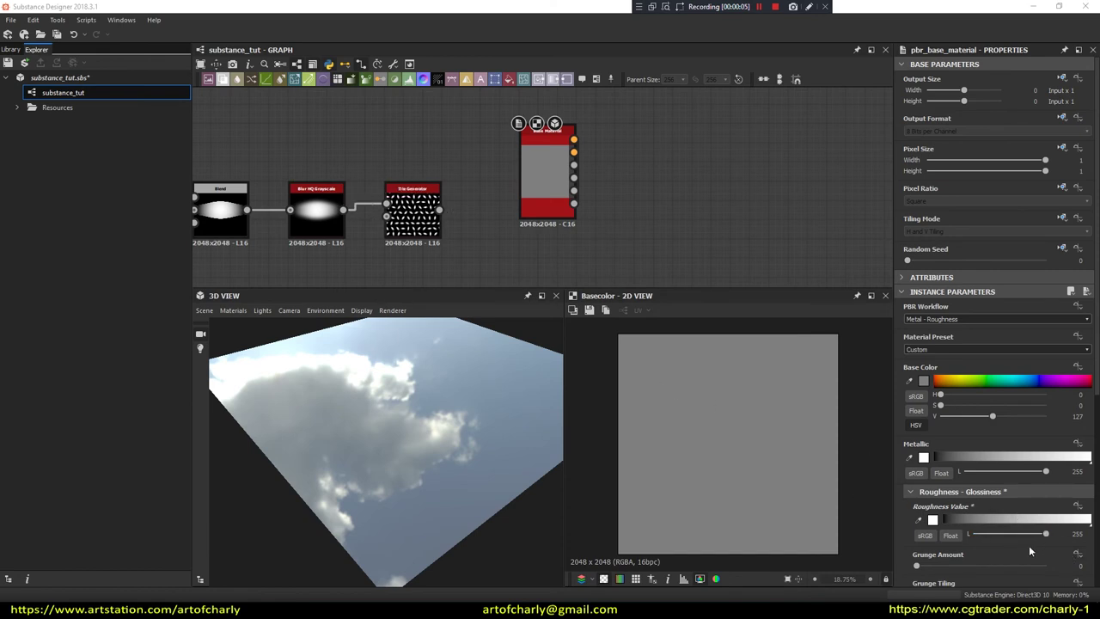
pyautogui.moveTo(1015, 534); pyautogui.dragTo(1013, 534)
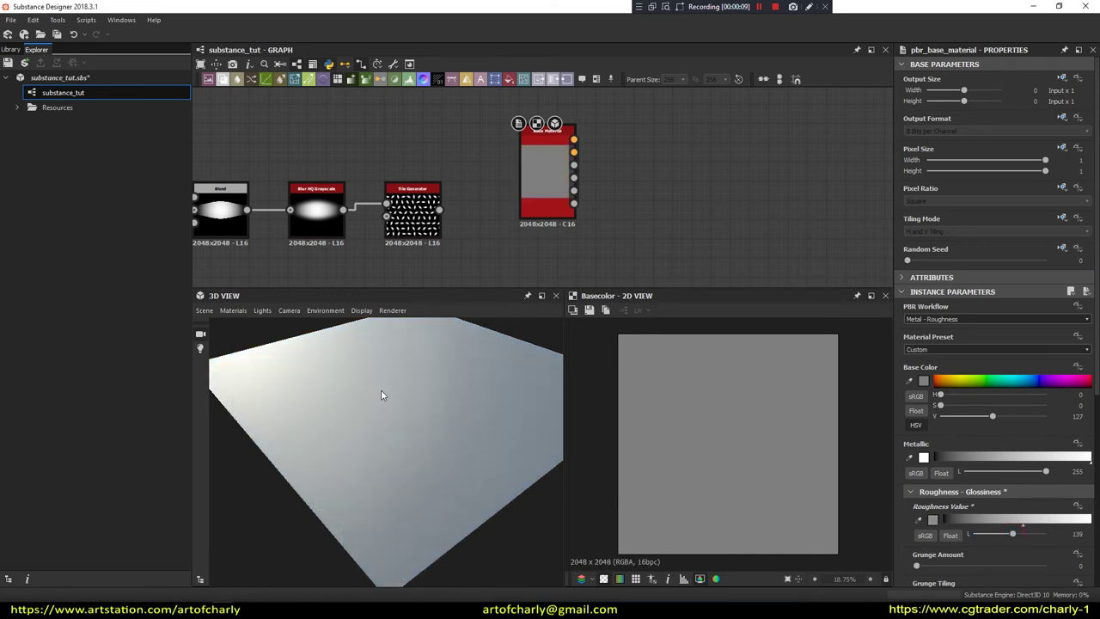
pyautogui.moveTo(1015, 535); pyautogui.dragTo(1047, 535)
pyautogui.rightClick(547, 168)
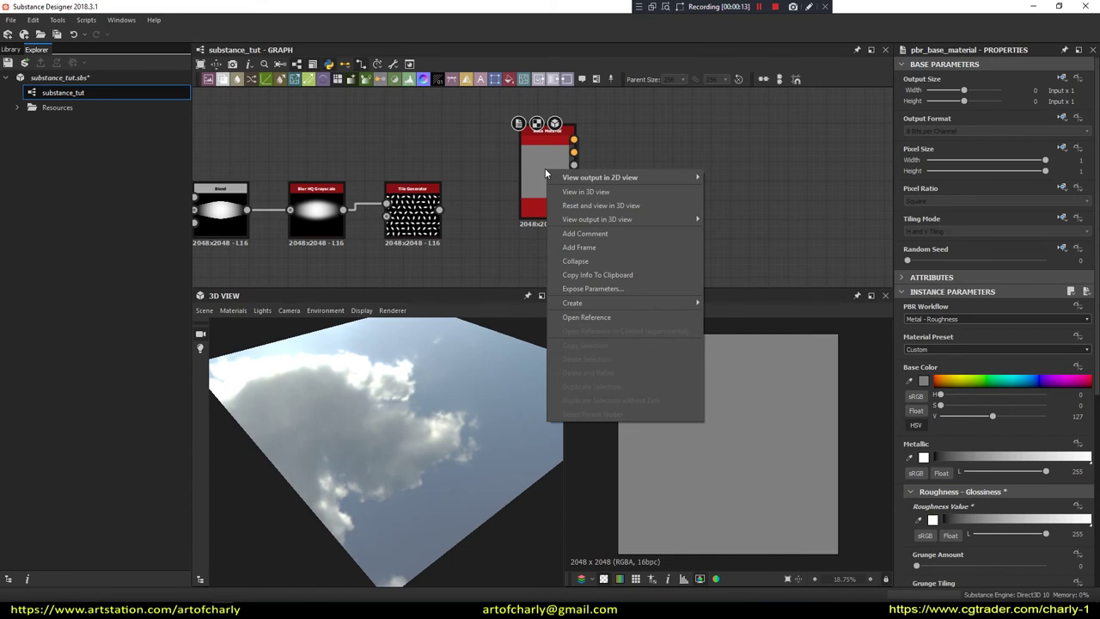
pyautogui.moveTo(597, 219)
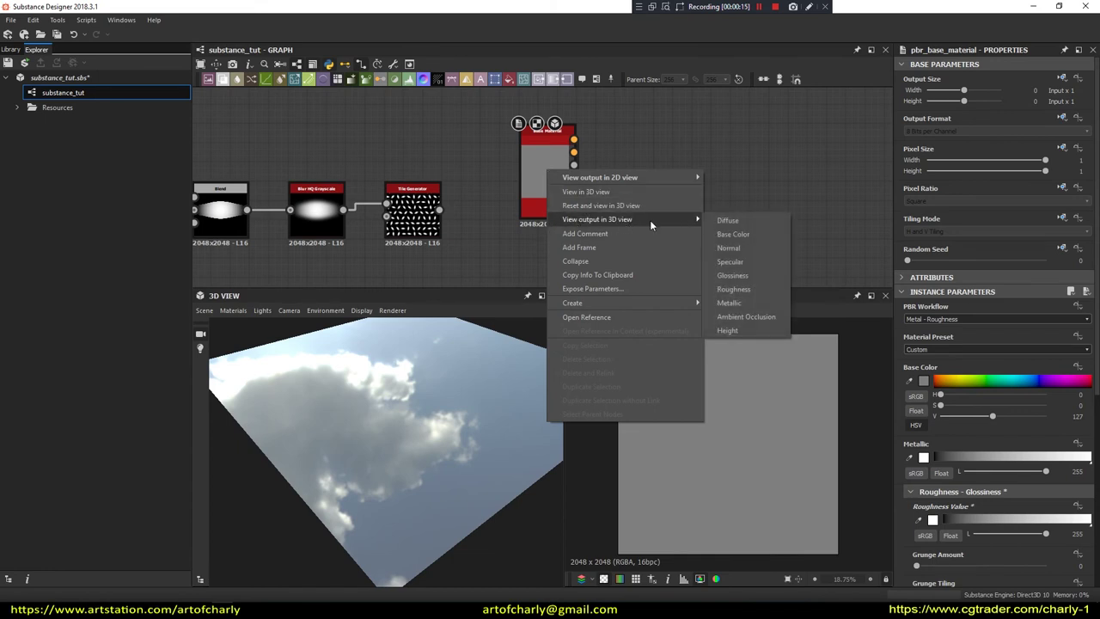
# - Choose the Base Material output for the 3D preview and set Roughness Value to 120
pyautogui.click(744, 287)
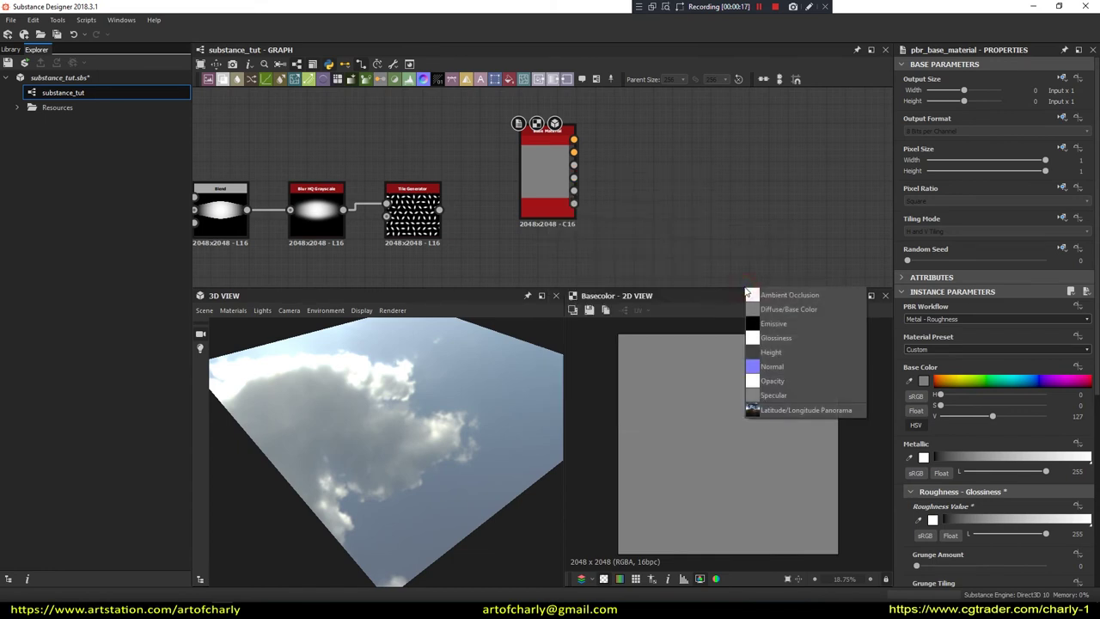
pyautogui.click(773, 338)
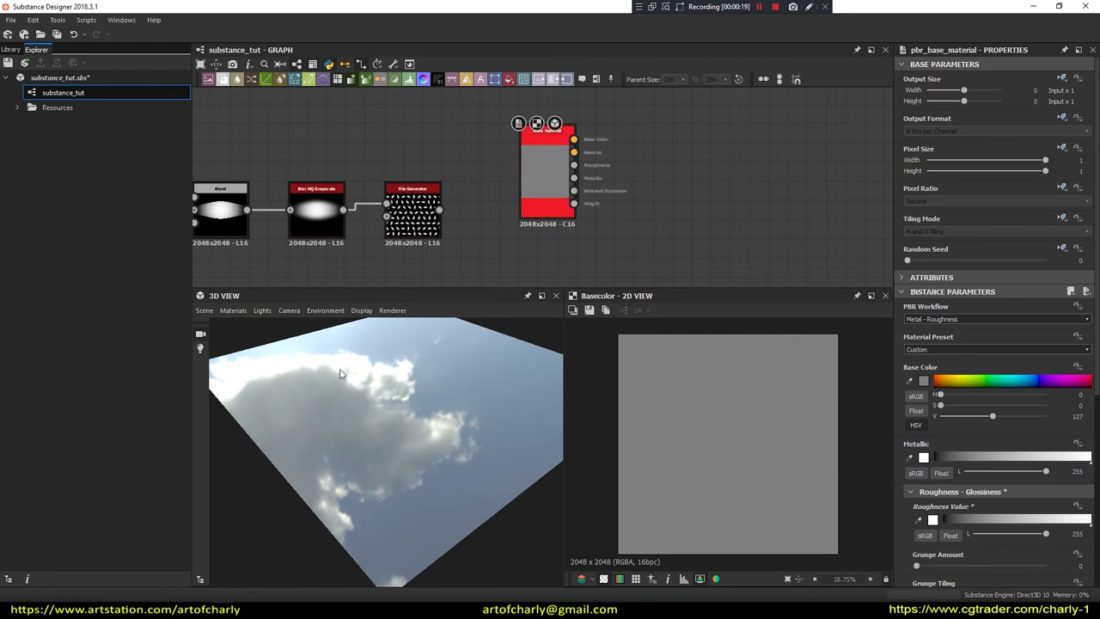
pyautogui.click(1003, 535)
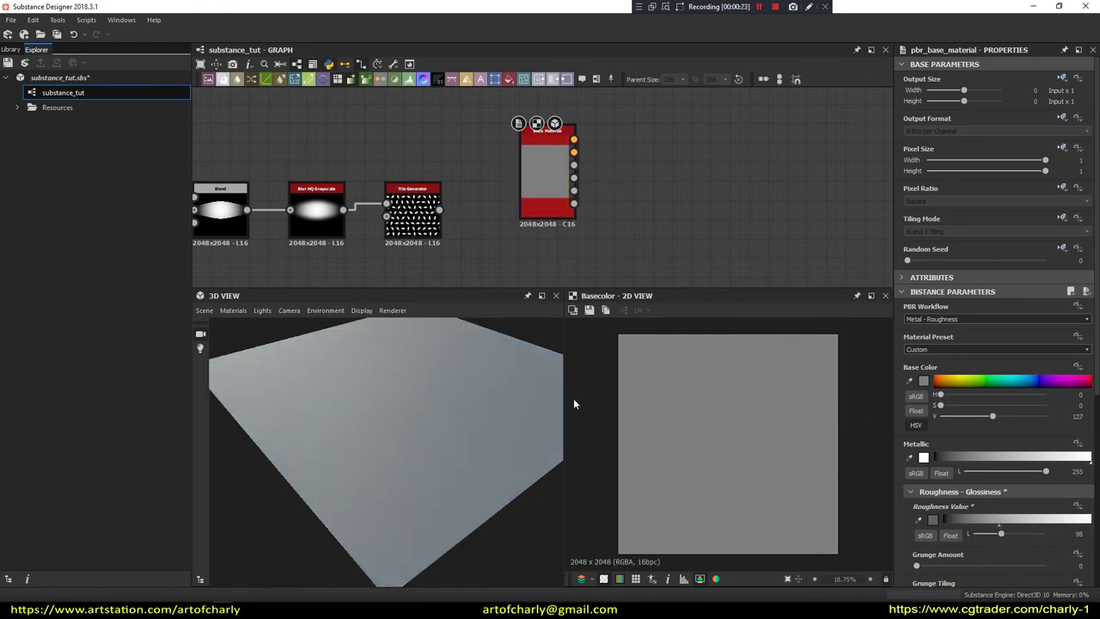
pyautogui.moveTo(1014, 535)
pyautogui.mouseDown()
pyautogui.moveTo(1025, 535)
pyautogui.moveTo(1008, 534)
pyautogui.mouseUp()
pyautogui.moveTo(391, 418)
pyautogui.mouseDown()
pyautogui.moveTo(424, 387)
pyautogui.moveTo(403, 390)
pyautogui.mouseUp()
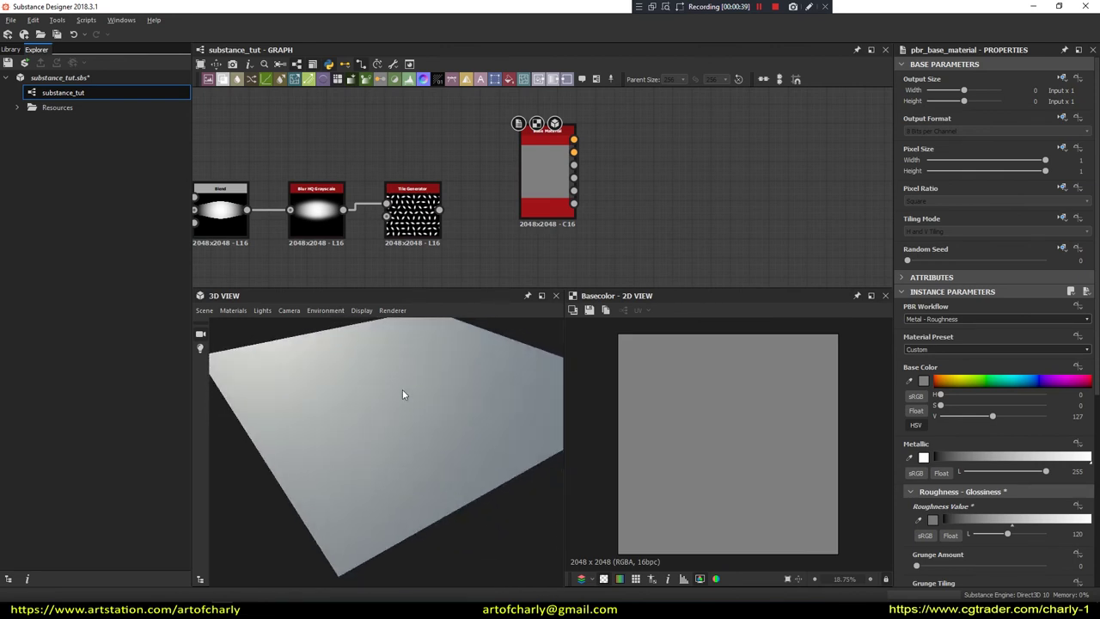
# - Set the Base Material's Height user-defined map to True
pyautogui.click(528, 190)
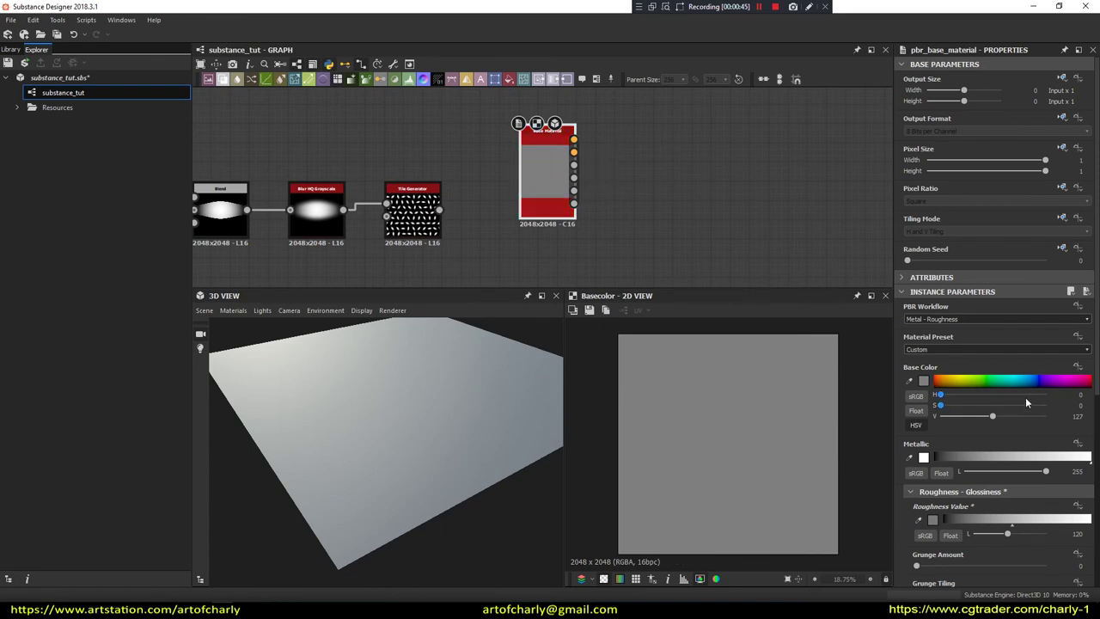
pyautogui.scroll(-2, 1026, 397)
pyautogui.scroll(-3, 1025, 397)
pyautogui.scroll(-1, 1026, 397)
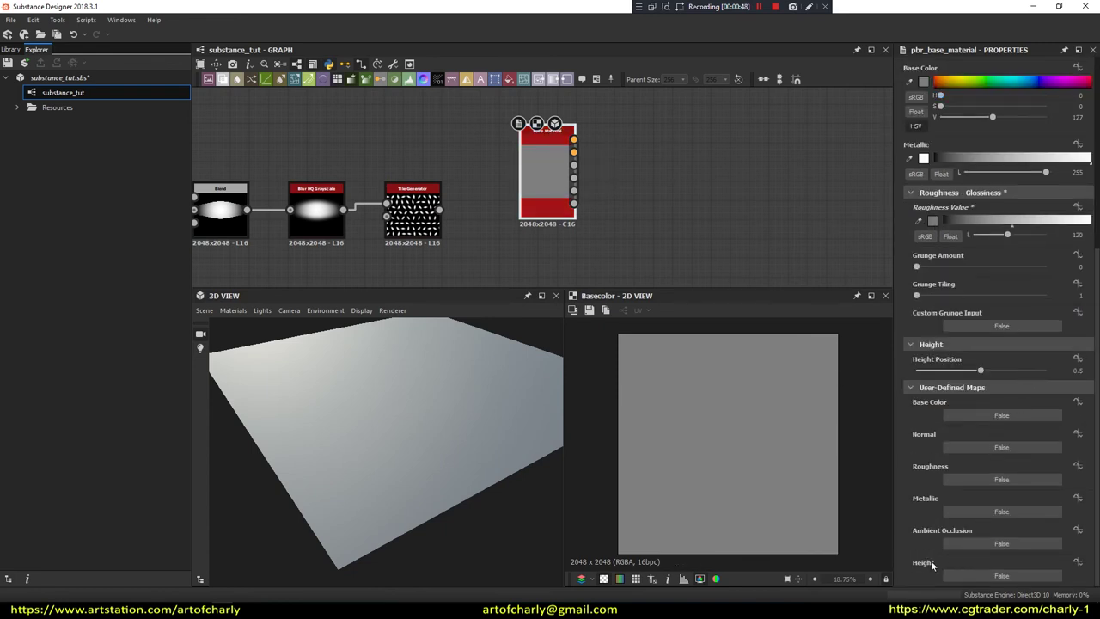
pyautogui.click(984, 573)
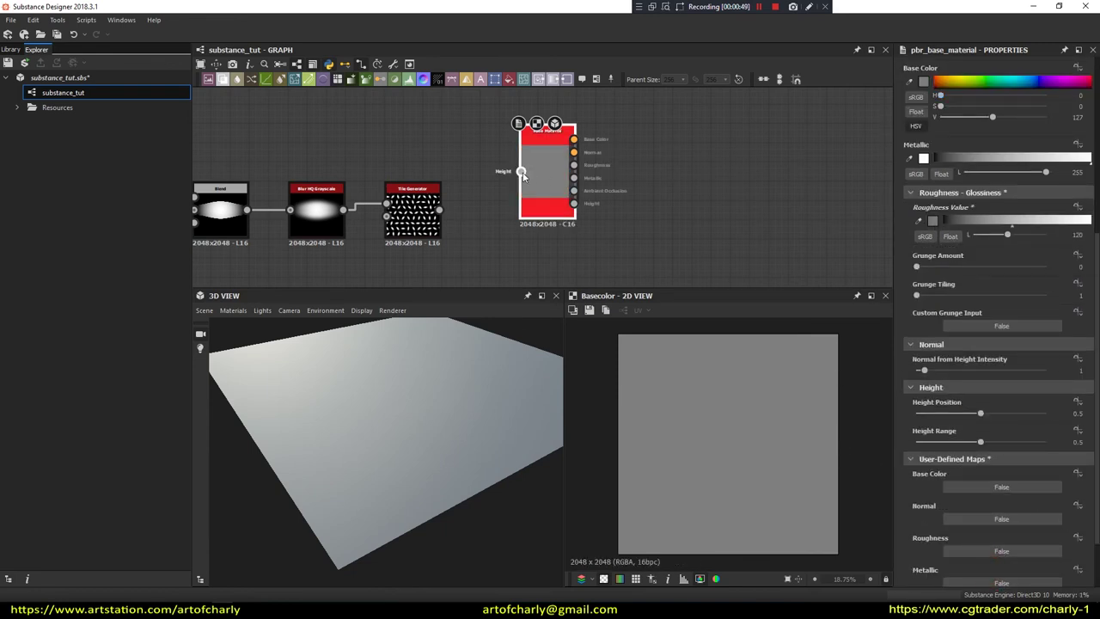
# - Place Base Material beside Tile Generator and wire the pattern into its Height input
pyautogui.moveTo(543, 147); pyautogui.dragTo(561, 186)
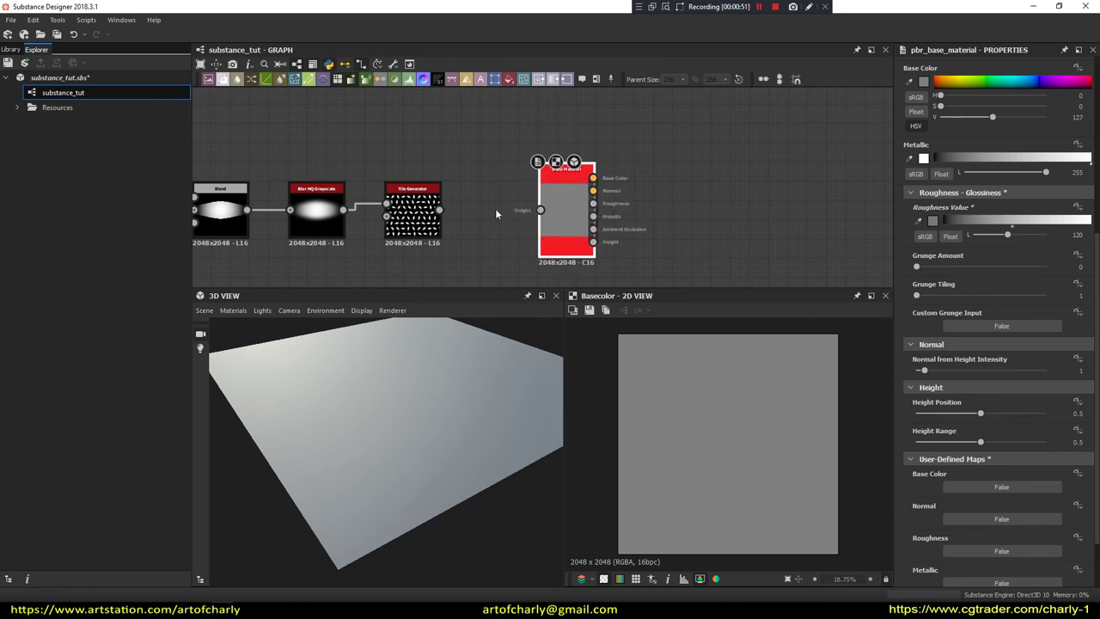
pyautogui.moveTo(439, 210); pyautogui.dragTo(539, 213)
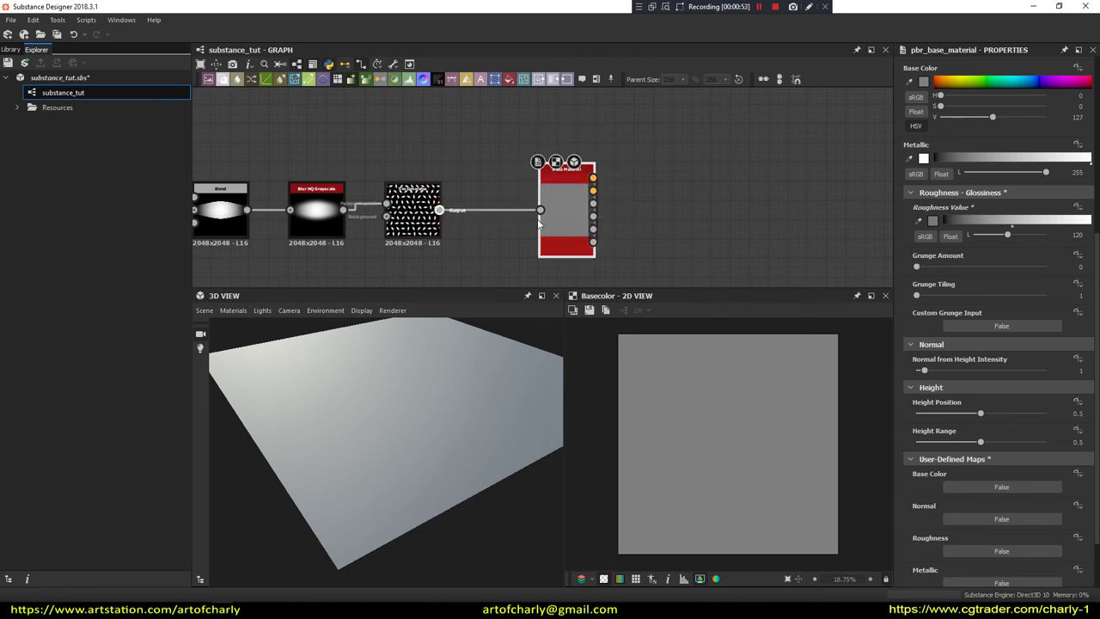
pyautogui.moveTo(341, 435)
pyautogui.mouseDown()
pyautogui.moveTo(443, 392)
pyautogui.moveTo(304, 375)
pyautogui.moveTo(450, 385)
pyautogui.moveTo(417, 384)
pyautogui.mouseUp()
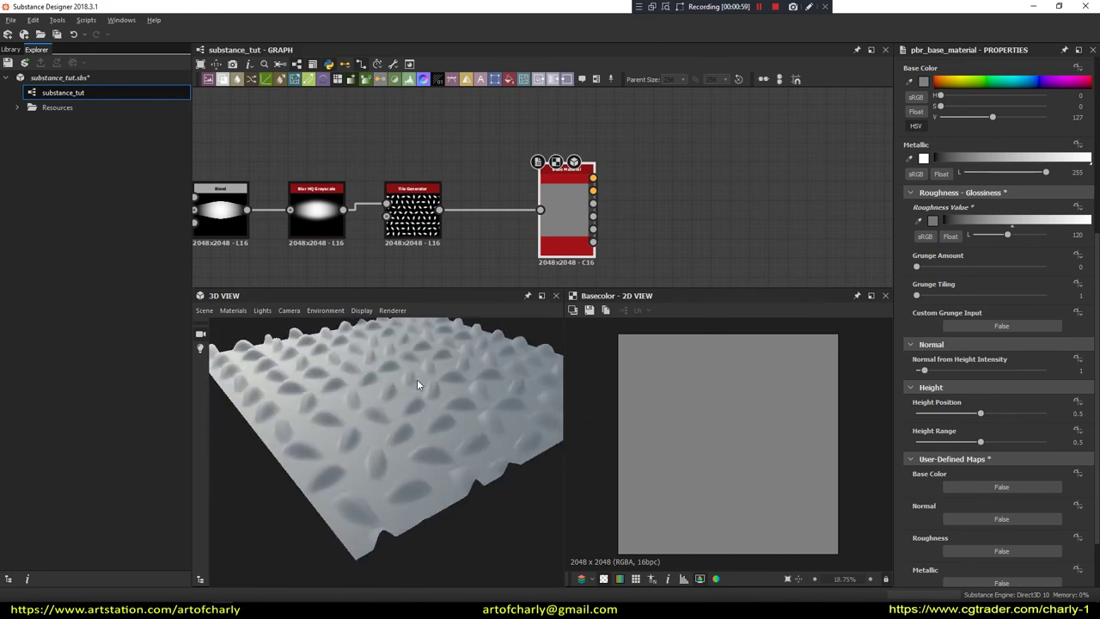
pyautogui.click(985, 417)
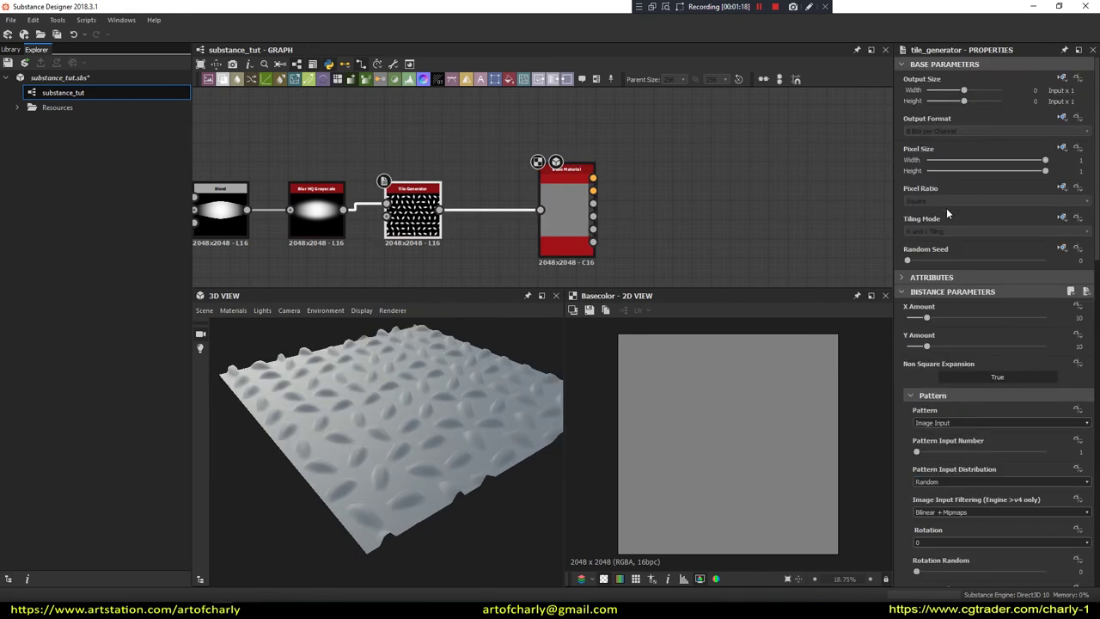
# - Reduce the Tile Generator's horizontal tile count from 10 to 5 and set Scale 1.52
pyautogui.moveTo(927, 321)
pyautogui.mouseDown()
pyautogui.moveTo(917, 320)
pyautogui.moveTo(918, 347)
pyautogui.mouseUp()
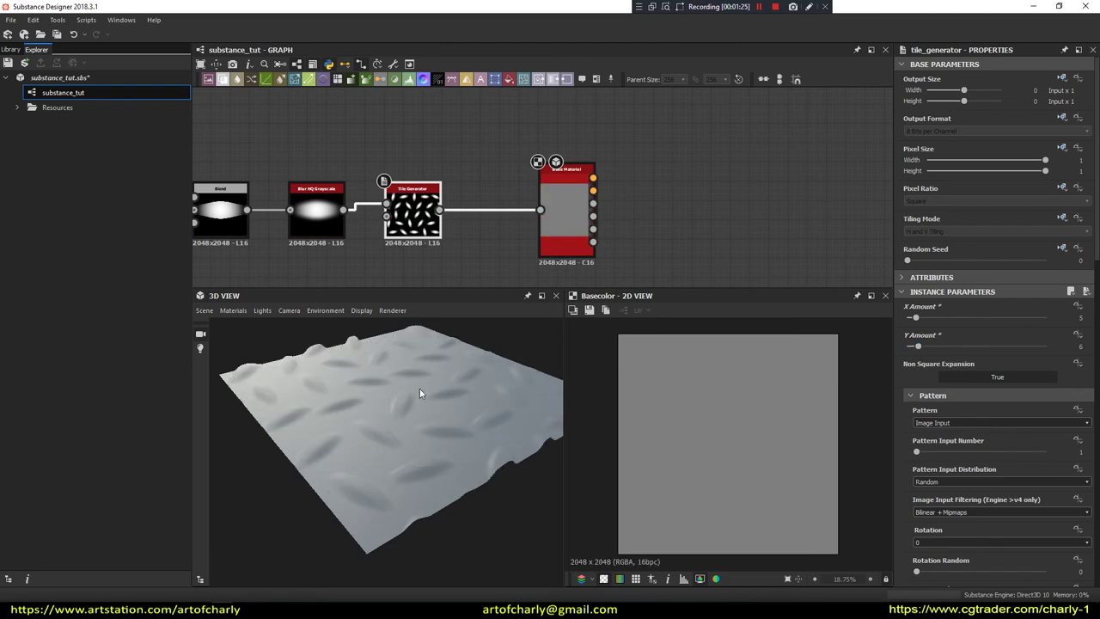
pyautogui.scroll(-1, 717, 410)
pyautogui.scroll(-5, 973, 434)
pyautogui.scroll(-1, 940, 460)
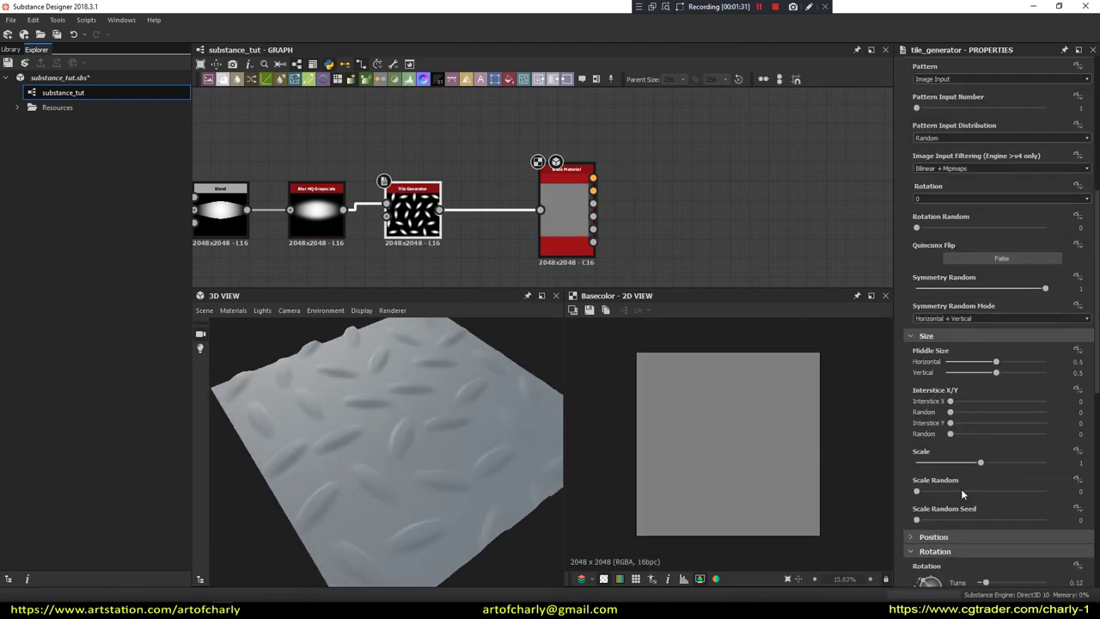
pyautogui.click(980, 462)
pyautogui.moveTo(1016, 464); pyautogui.dragTo(1014, 462)
pyautogui.moveTo(425, 398)
pyautogui.mouseDown()
pyautogui.moveTo(413, 378)
pyautogui.moveTo(425, 382)
pyautogui.moveTo(436, 434)
pyautogui.moveTo(417, 383)
pyautogui.moveTo(375, 353)
pyautogui.moveTo(401, 373)
pyautogui.moveTo(415, 351)
pyautogui.moveTo(421, 391)
pyautogui.mouseUp()
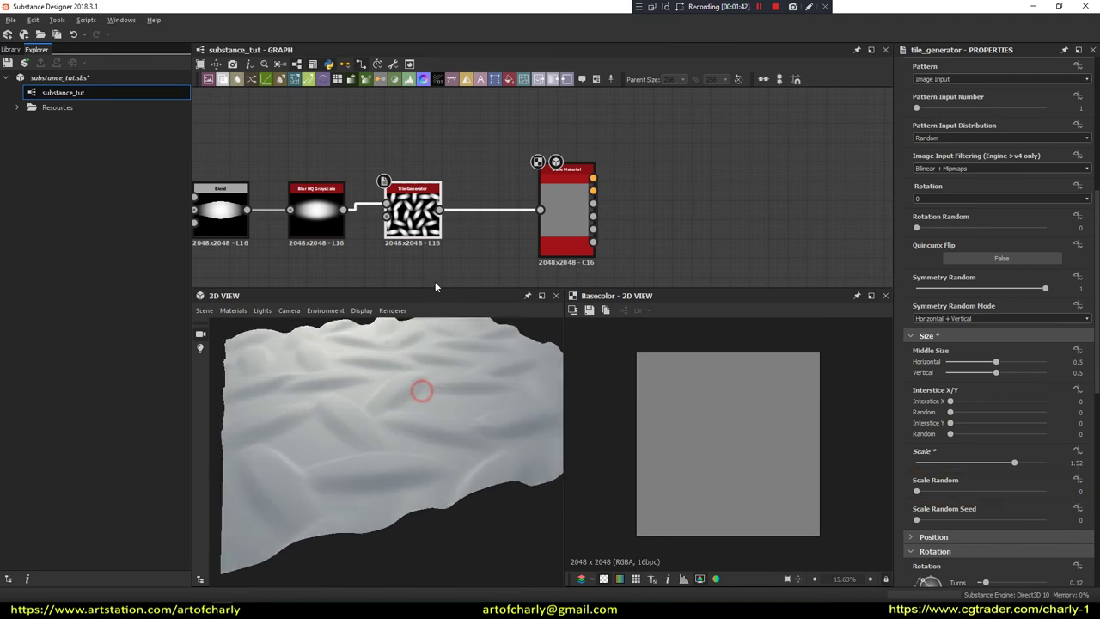
# - Preview the tile pattern in 2D with Scale Random 0.4 and Luminance Random 1
pyautogui.doubleClick(394, 219)
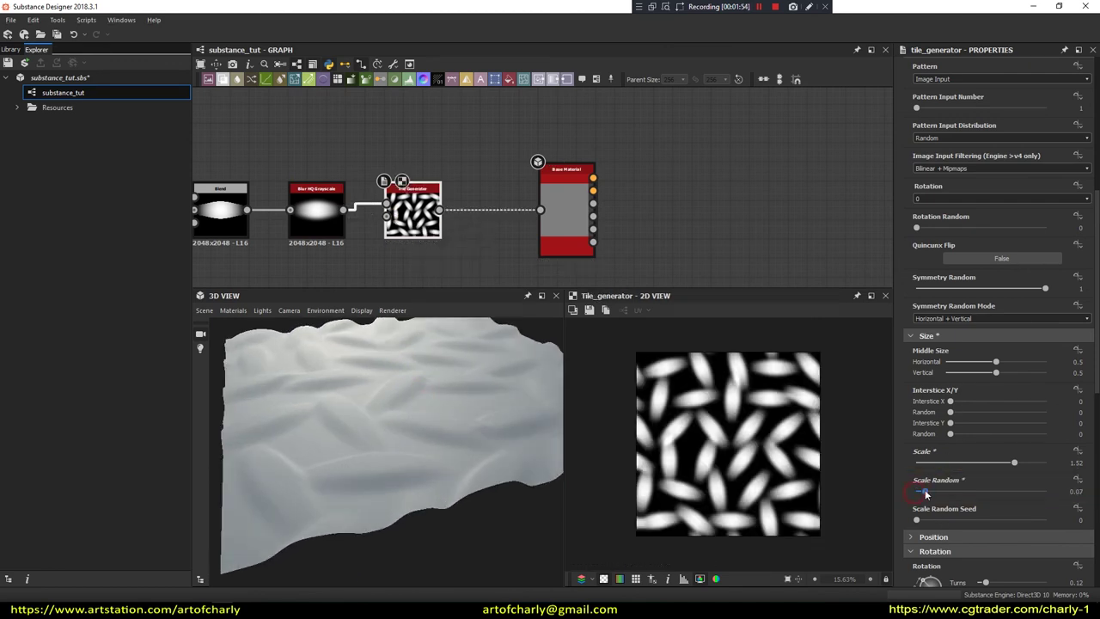
pyautogui.moveTo(916, 491); pyautogui.dragTo(968, 492)
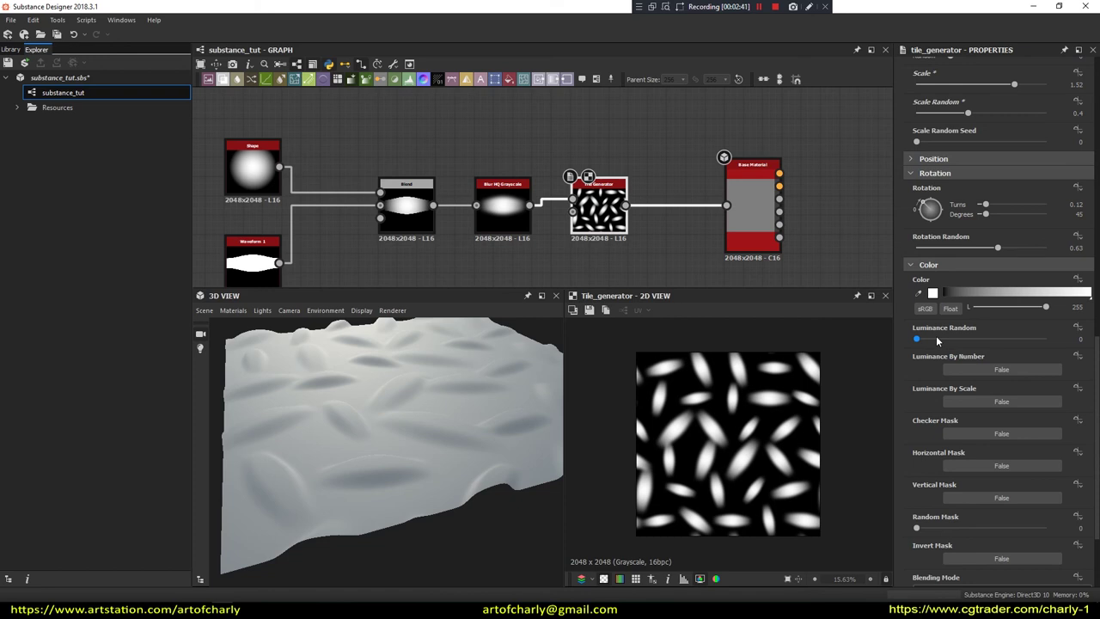
pyautogui.moveTo(918, 339); pyautogui.dragTo(1071, 350)
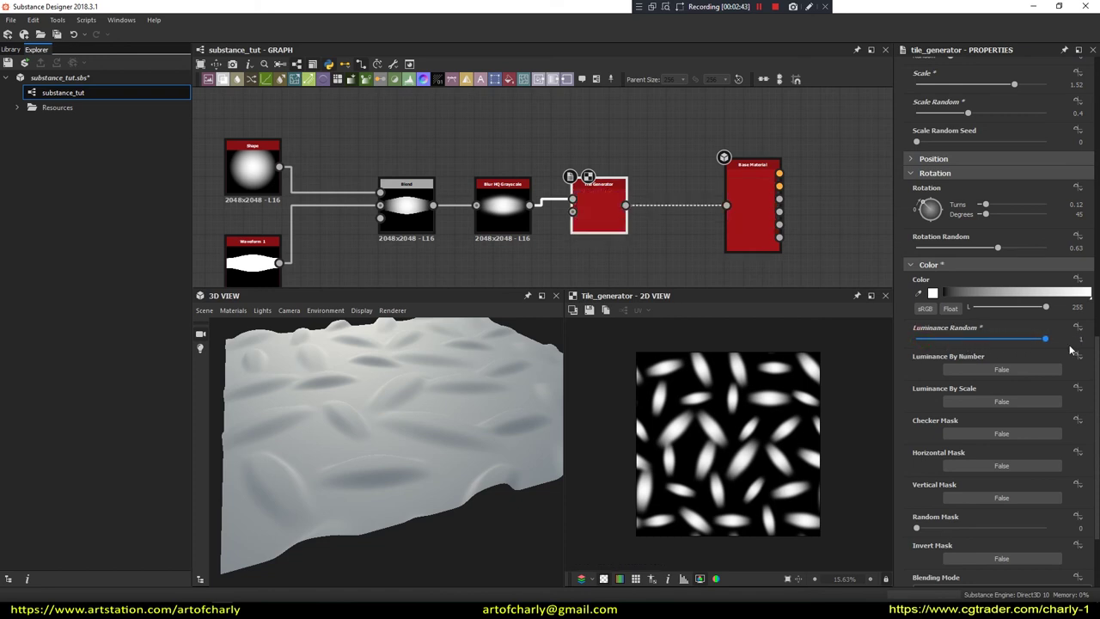
pyautogui.moveTo(378, 481)
pyautogui.mouseDown()
pyautogui.moveTo(340, 447)
pyautogui.moveTo(300, 439)
pyautogui.moveTo(297, 480)
pyautogui.moveTo(376, 436)
pyautogui.moveTo(265, 431)
pyautogui.moveTo(319, 432)
pyautogui.moveTo(290, 482)
pyautogui.moveTo(249, 442)
pyautogui.moveTo(327, 430)
pyautogui.mouseUp()
# - Set the Base Material's Height Range to 0.88 and Height Position to 0.44
pyautogui.click(752, 202)
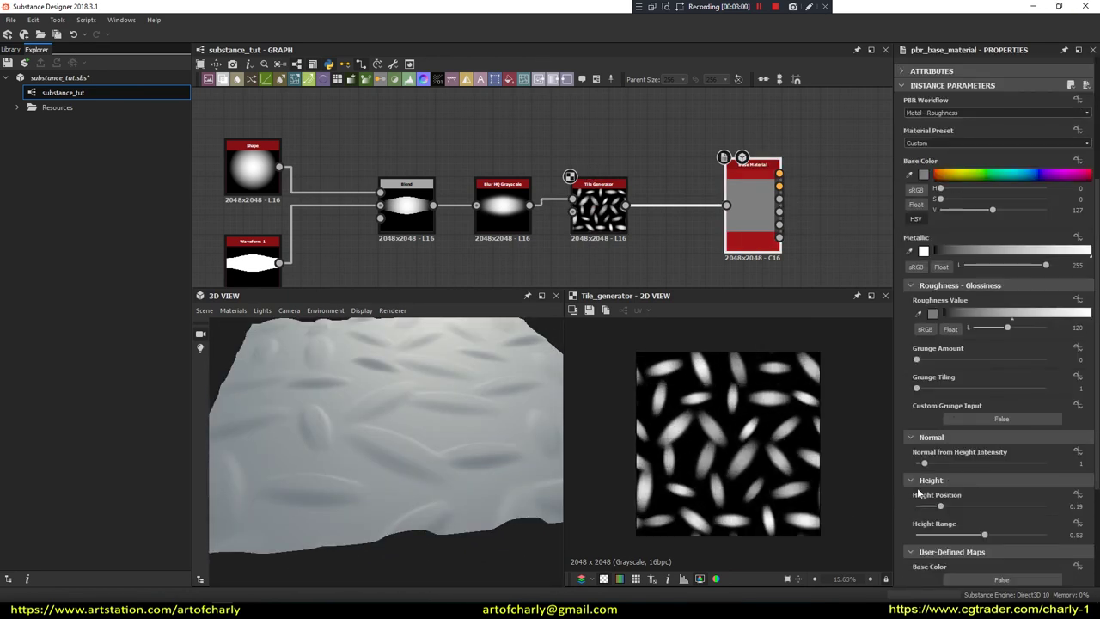
pyautogui.click(1023, 507)
pyautogui.moveTo(431, 421); pyautogui.dragTo(481, 421)
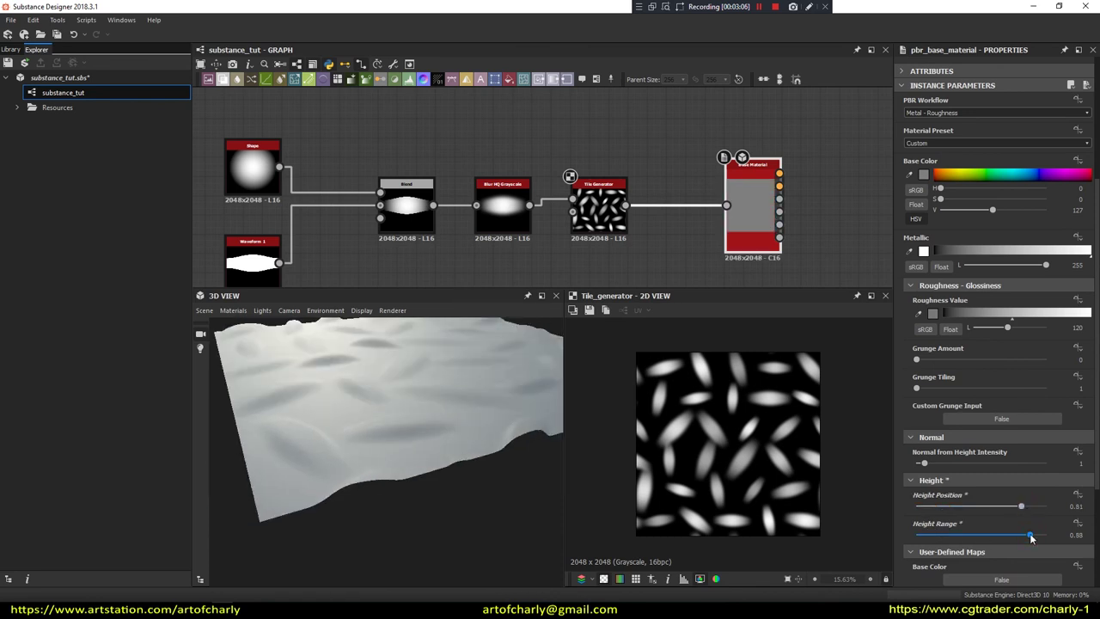
pyautogui.moveTo(380, 382); pyautogui.dragTo(423, 381)
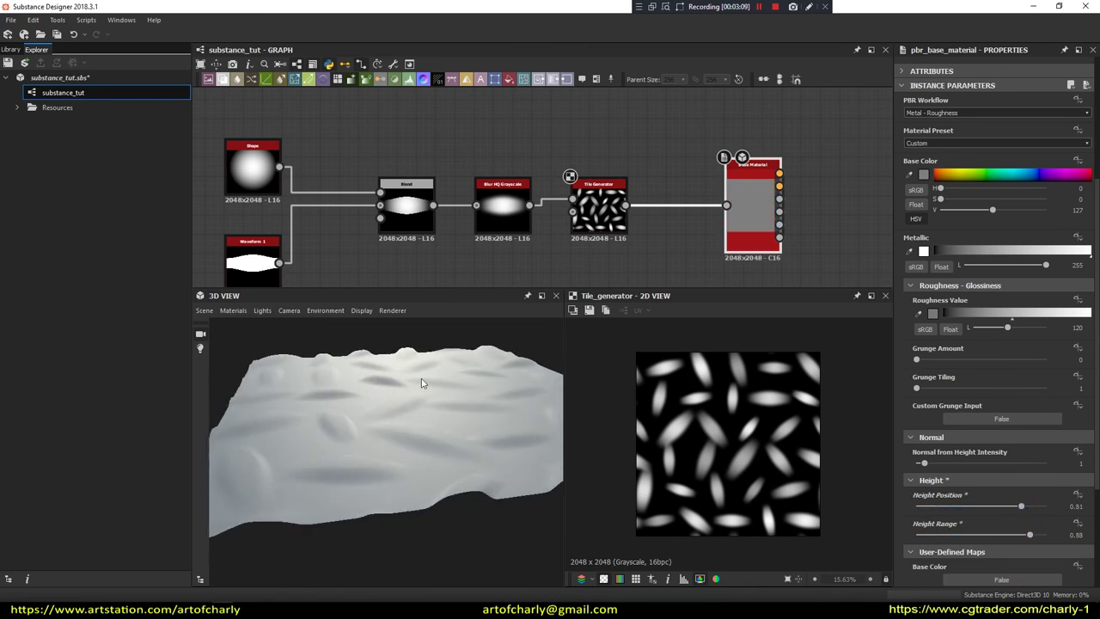
pyautogui.click(988, 506)
pyautogui.click(976, 509)
pyautogui.moveTo(349, 393)
pyautogui.mouseDown()
pyautogui.moveTo(287, 413)
pyautogui.moveTo(341, 401)
pyautogui.moveTo(375, 422)
pyautogui.moveTo(343, 471)
pyautogui.moveTo(380, 497)
pyautogui.moveTo(361, 464)
pyautogui.mouseUp()
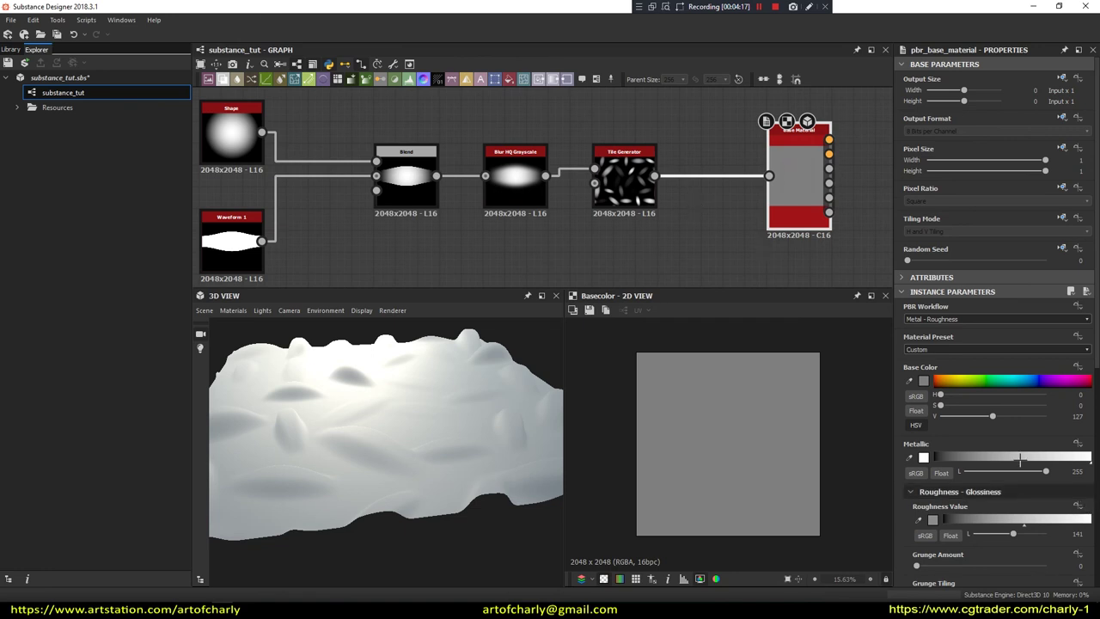
# - Enable the Base Material's Ambient Occlusion user-defined map
pyautogui.scroll(-3, 971, 447)
pyautogui.scroll(-5, 924, 430)
pyautogui.scroll(-2, 947, 440)
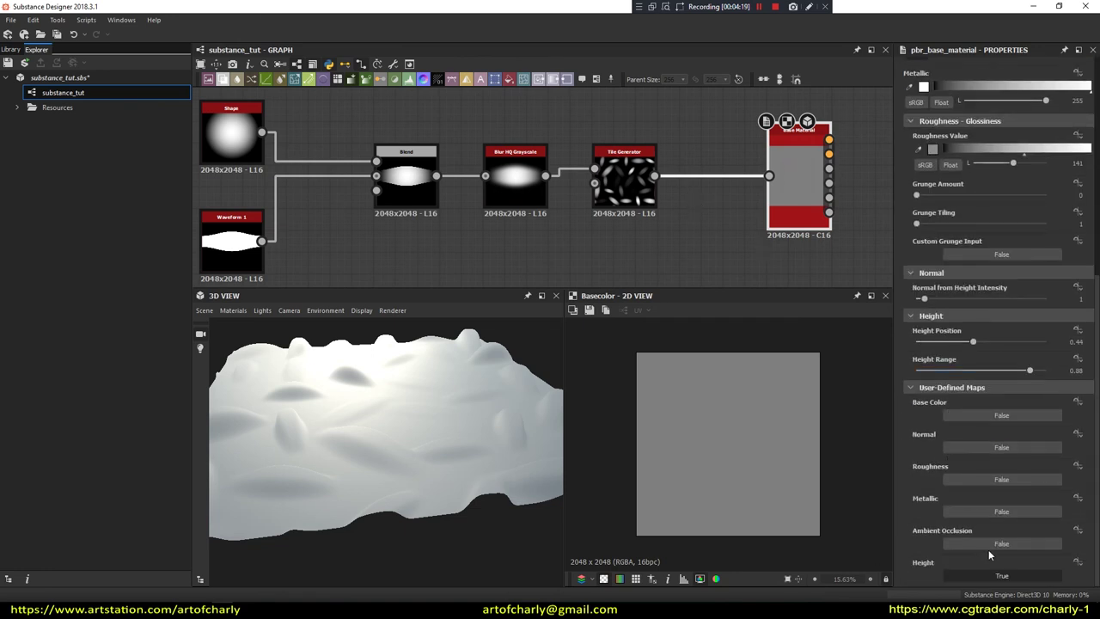
pyautogui.click(1016, 546)
pyautogui.moveTo(684, 213)
pyautogui.mouseDown(button='middle')
pyautogui.moveTo(630, 224)
pyautogui.moveTo(615, 247)
pyautogui.mouseUp(button='middle')
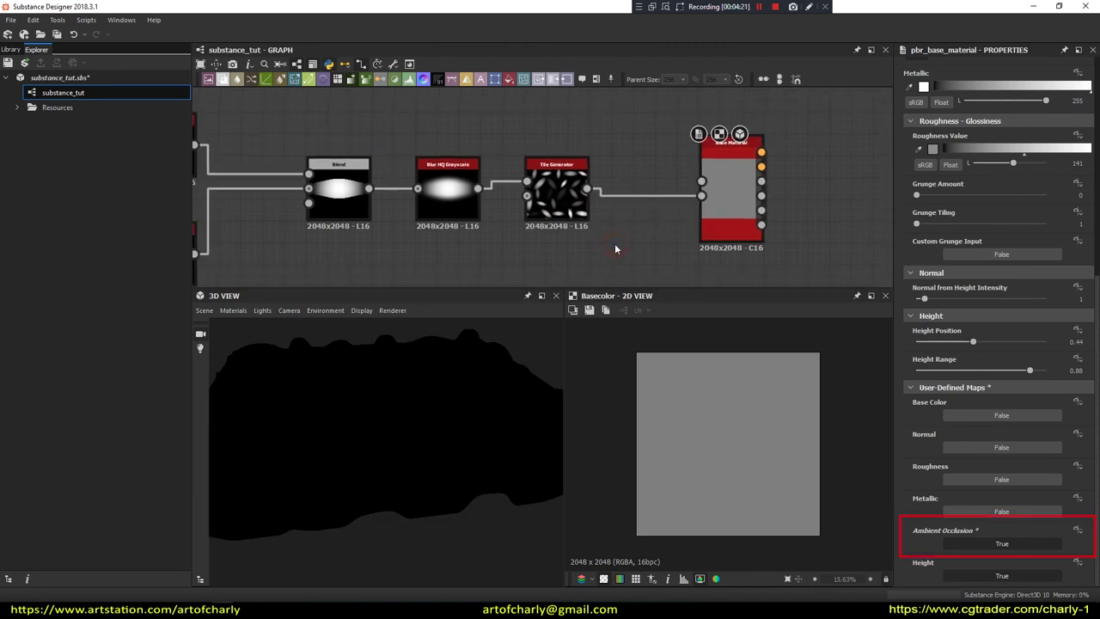
pyautogui.press('space')
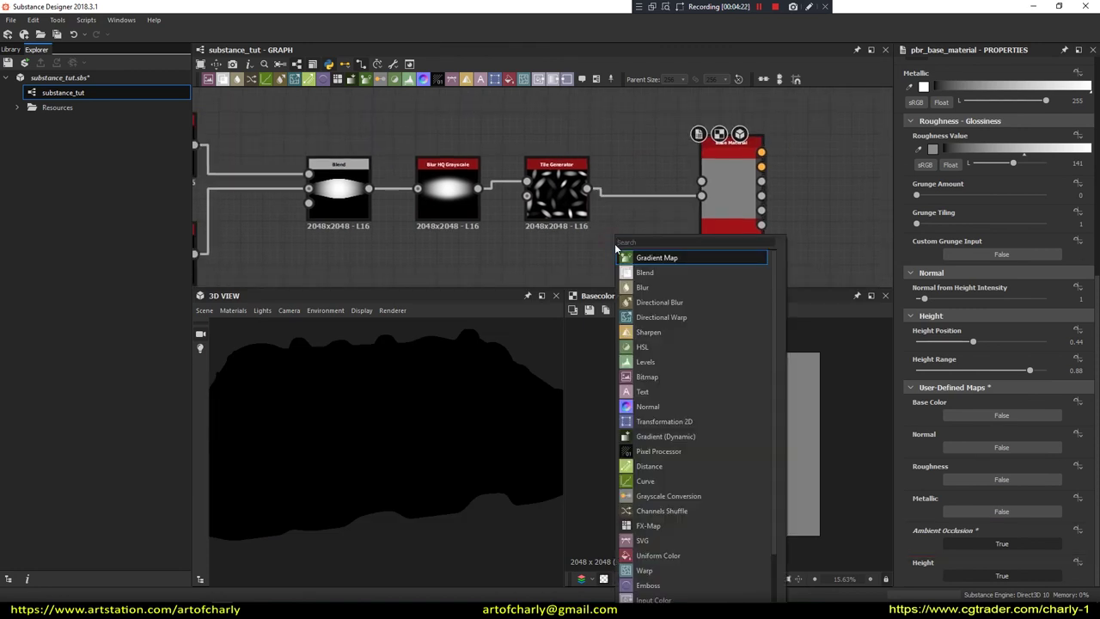
# - Add an Ambient Occlusion (HBAO) node between Tile Generator and the Base Material's AO input
pyautogui.write('hba')
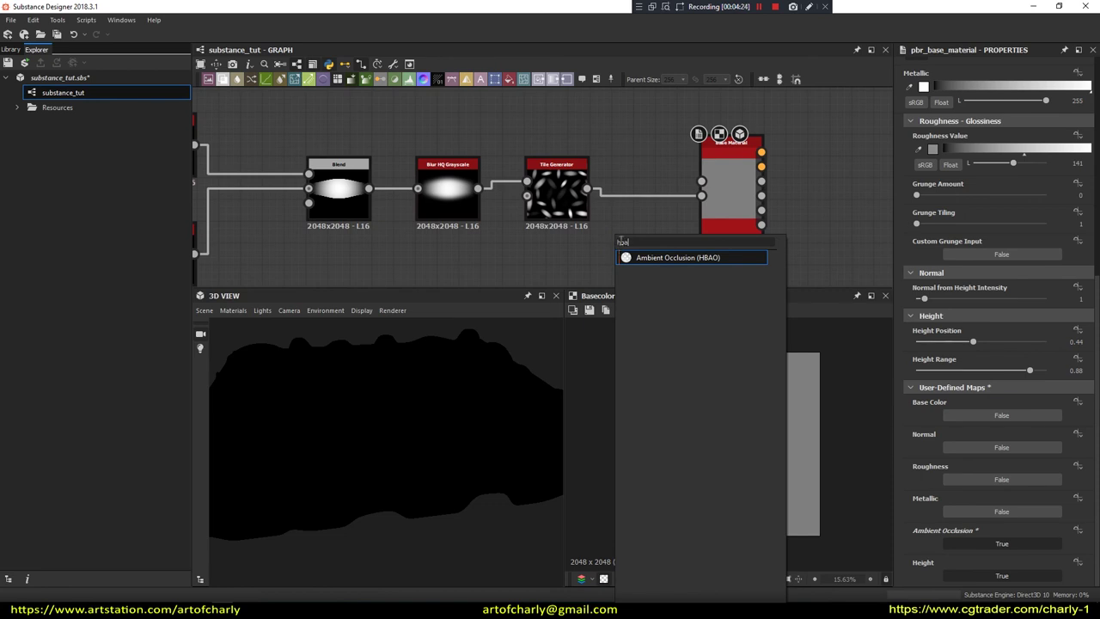
pyautogui.click(658, 258)
pyautogui.moveTo(610, 277); pyautogui.dragTo(632, 148)
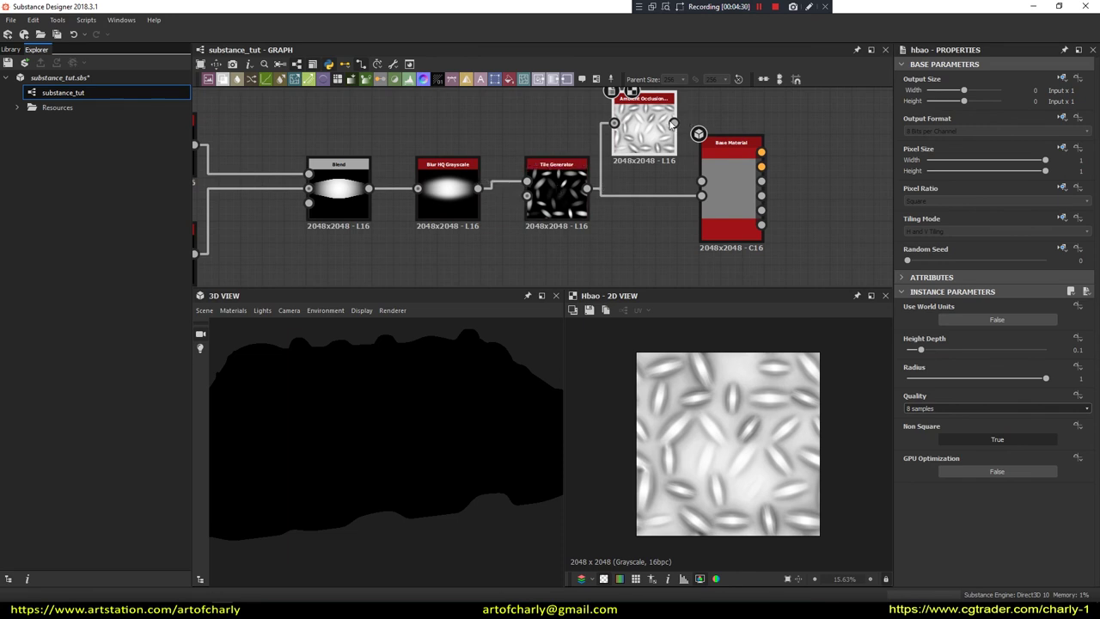
pyautogui.moveTo(704, 183); pyautogui.dragTo(701, 181)
pyautogui.moveTo(754, 208); pyautogui.dragTo(737, 194)
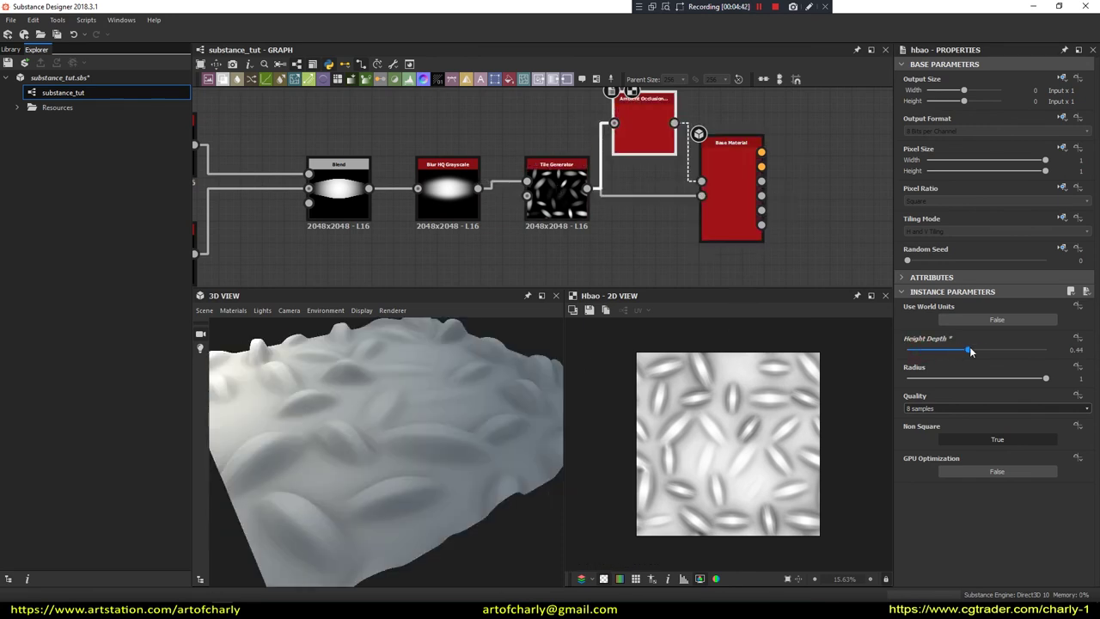
# - Set the HBAO node's Height Depth to 0.53 and Quality to 16 samples
pyautogui.moveTo(921, 350); pyautogui.dragTo(1000, 350)
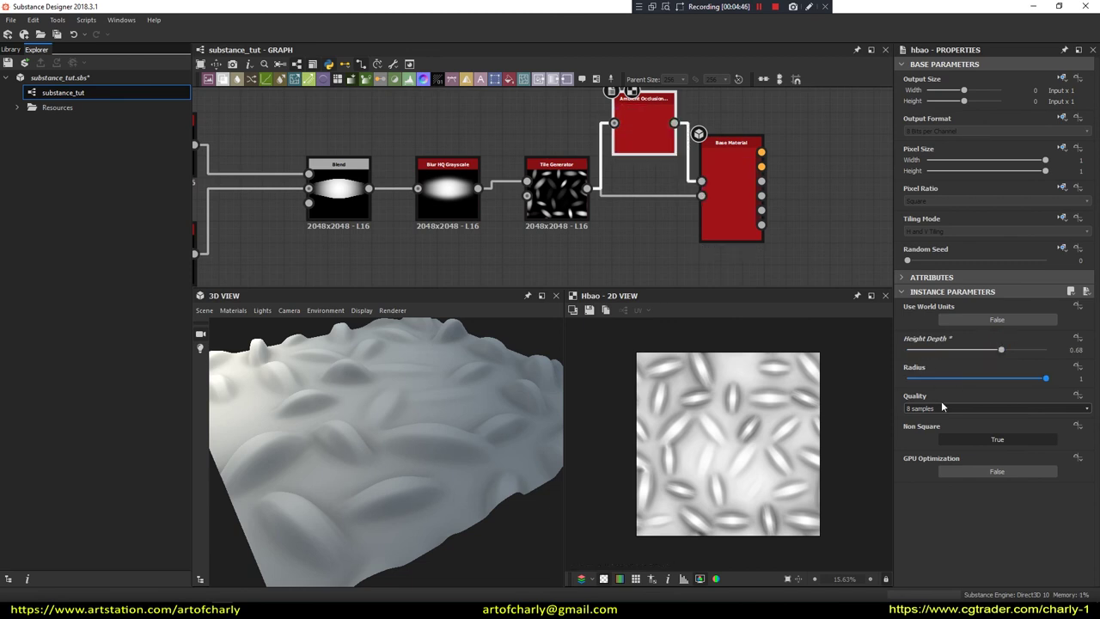
pyautogui.click(982, 350)
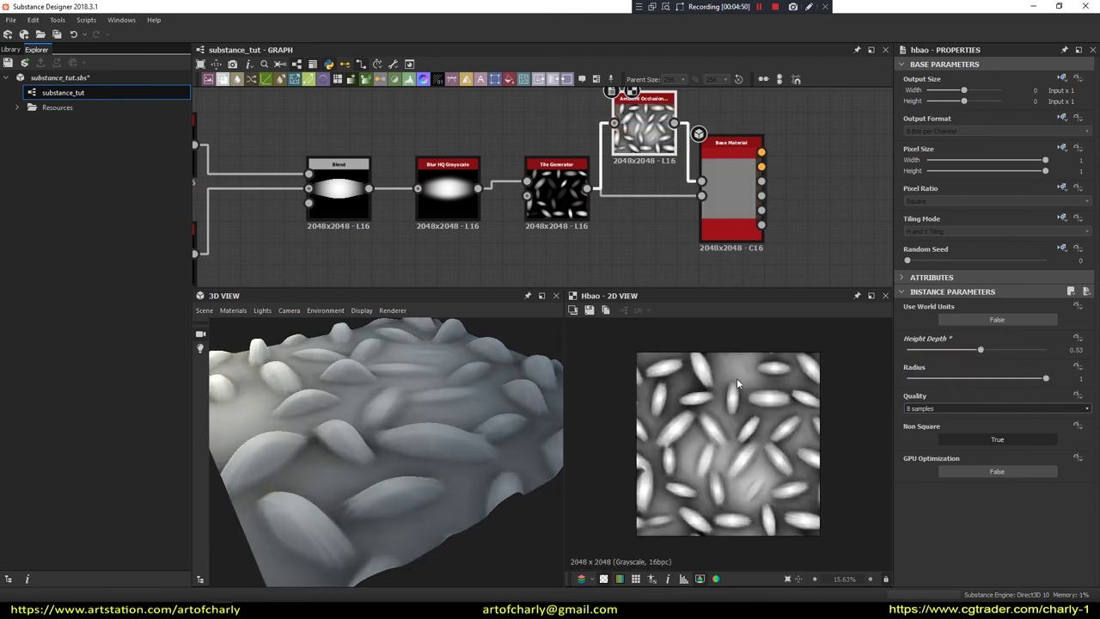
pyautogui.click(962, 409)
pyautogui.click(954, 435)
pyautogui.moveTo(443, 423)
pyautogui.mouseDown()
pyautogui.moveTo(402, 417)
pyautogui.moveTo(432, 391)
pyautogui.moveTo(408, 462)
pyautogui.moveTo(410, 411)
pyautogui.mouseUp()
pyautogui.moveTo(415, 440); pyautogui.dragTo(418, 450, button='right')
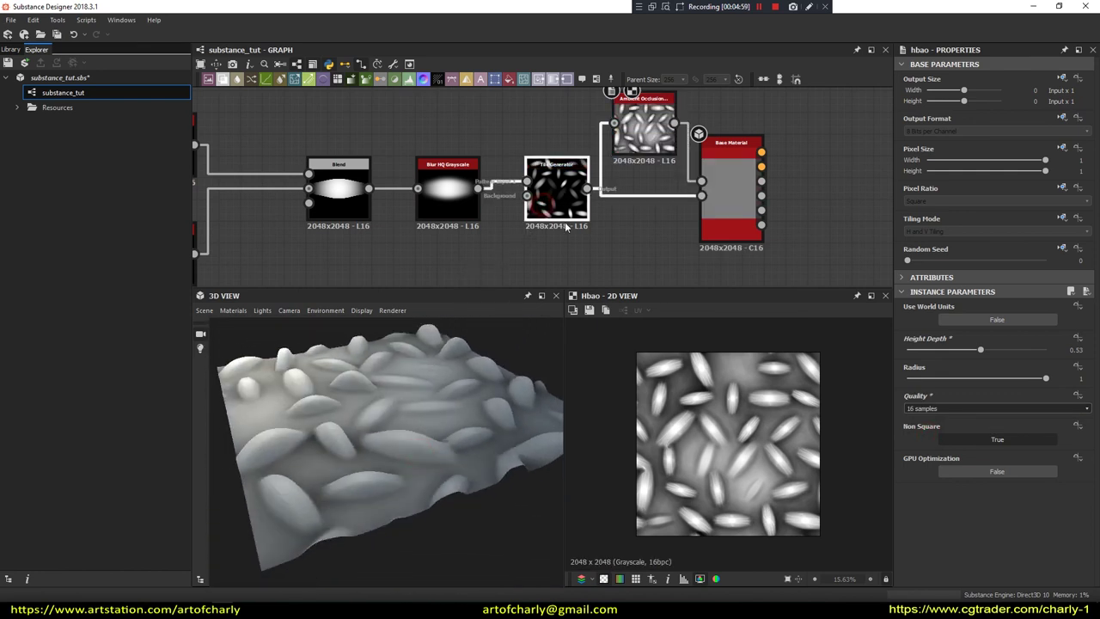
pyautogui.click(557, 185)
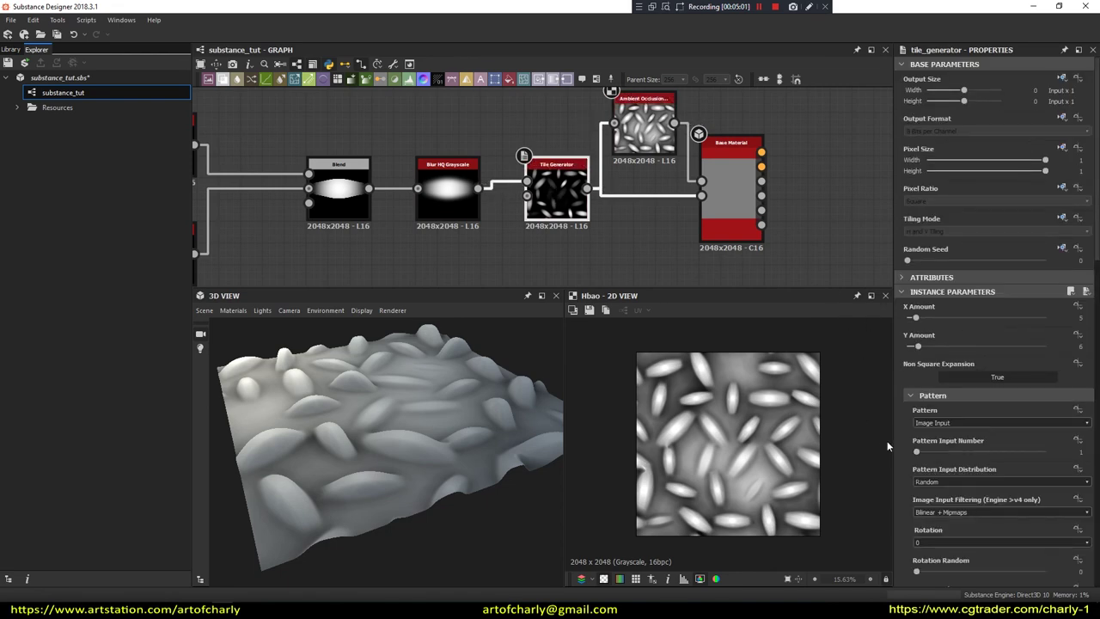
# - Set the Tile Generator's Luminance Random to 1 and orbit to inspect the varied bumps
pyautogui.scroll(-10, 988, 387)
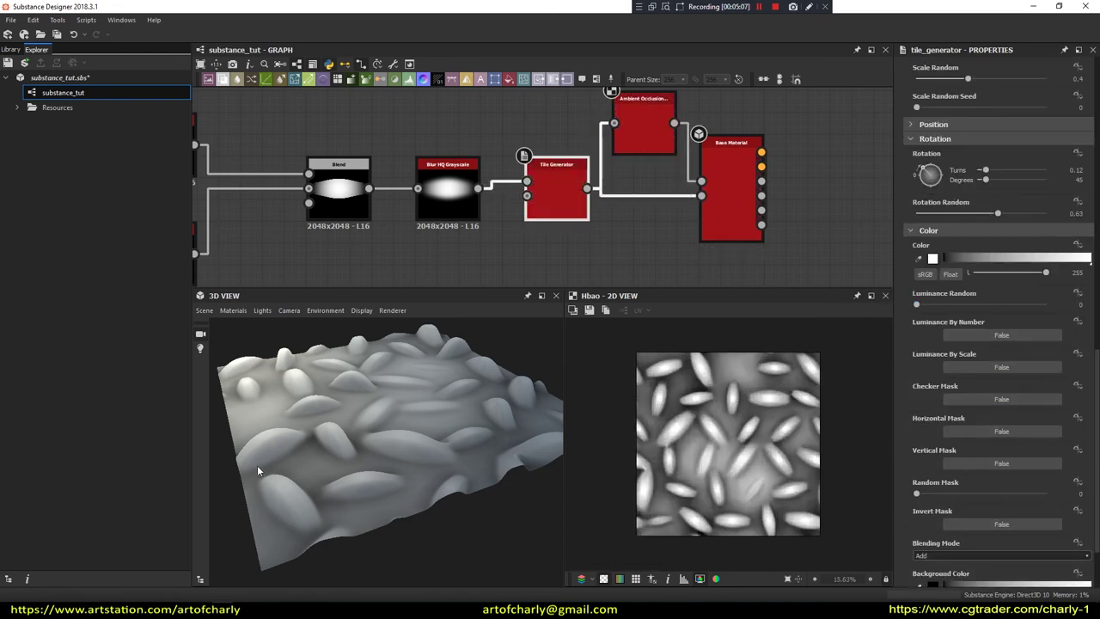
pyautogui.moveTo(387, 423)
pyautogui.mouseDown()
pyautogui.moveTo(381, 393)
pyautogui.moveTo(356, 381)
pyautogui.moveTo(388, 465)
pyautogui.moveTo(414, 405)
pyautogui.moveTo(317, 383)
pyautogui.moveTo(304, 409)
pyautogui.moveTo(435, 421)
pyautogui.moveTo(441, 388)
pyautogui.moveTo(406, 393)
pyautogui.moveTo(418, 396)
pyautogui.mouseUp()
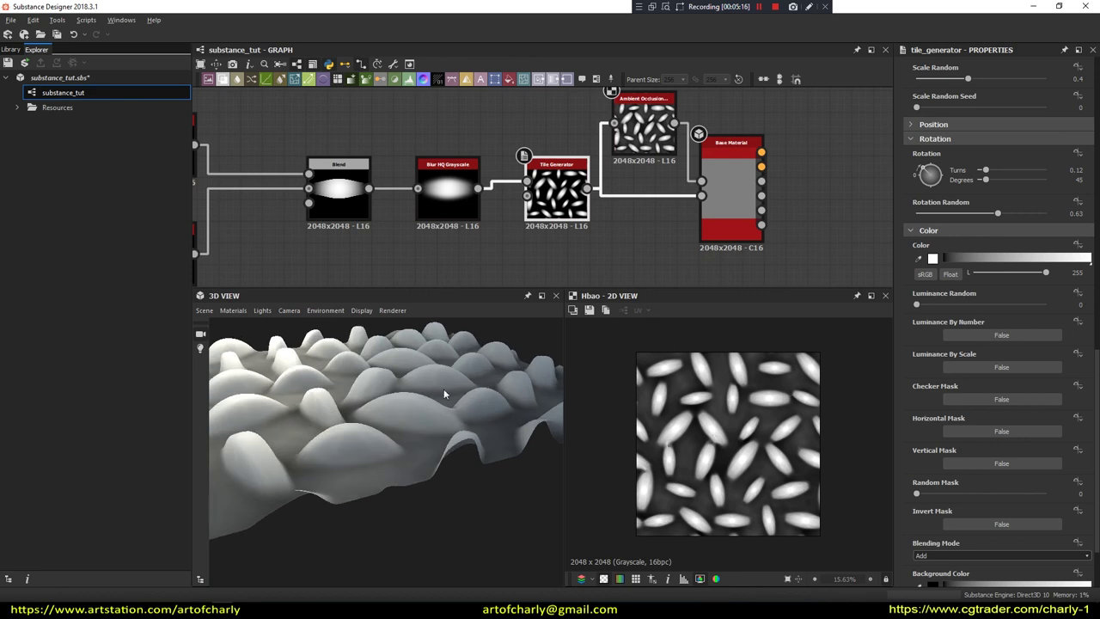
pyautogui.moveTo(1019, 312); pyautogui.dragTo(1083, 307)
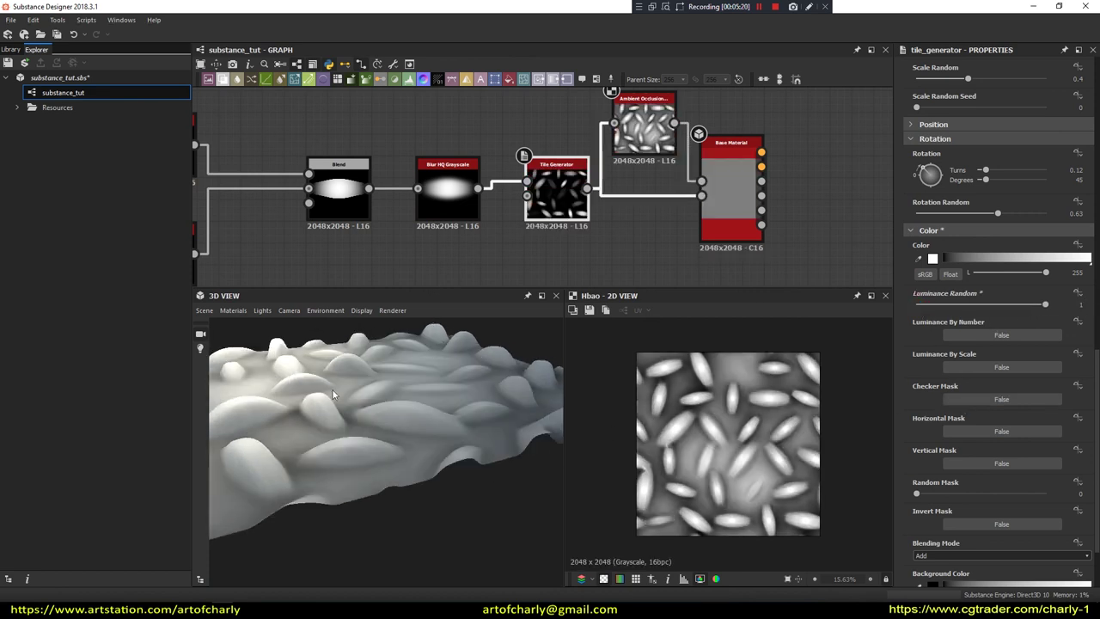
pyautogui.moveTo(383, 437)
pyautogui.mouseDown()
pyautogui.moveTo(411, 422)
pyautogui.moveTo(335, 404)
pyautogui.moveTo(405, 412)
pyautogui.moveTo(447, 395)
pyautogui.moveTo(435, 423)
pyautogui.moveTo(416, 395)
pyautogui.mouseUp()
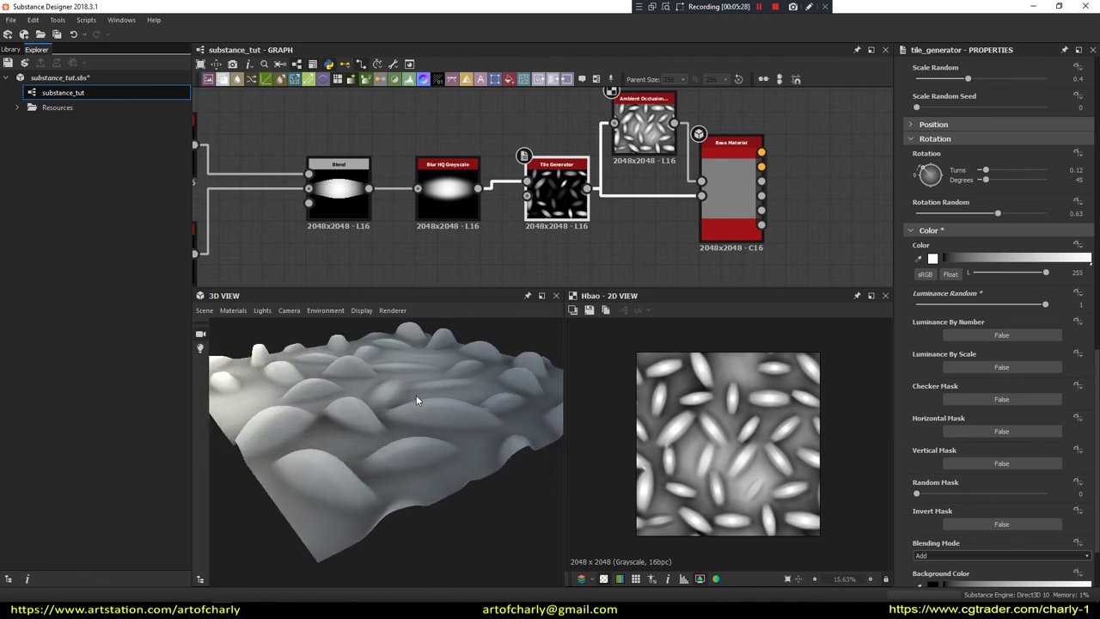